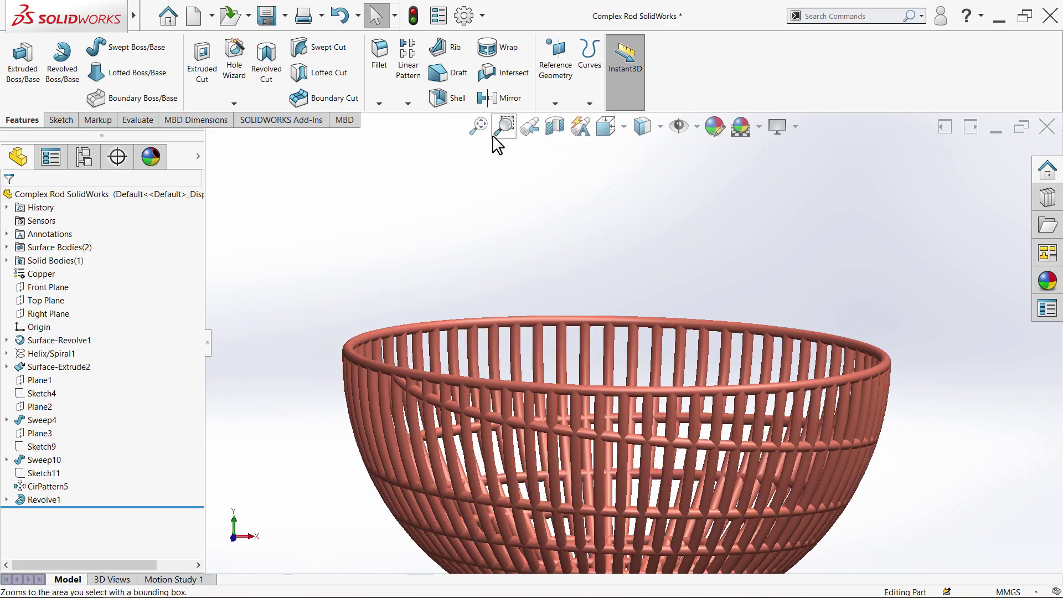
- Examine the finished rod bowl model from the front and from an angle
middle_drag(559, 321, 511, 443)
key(ctrl+1)
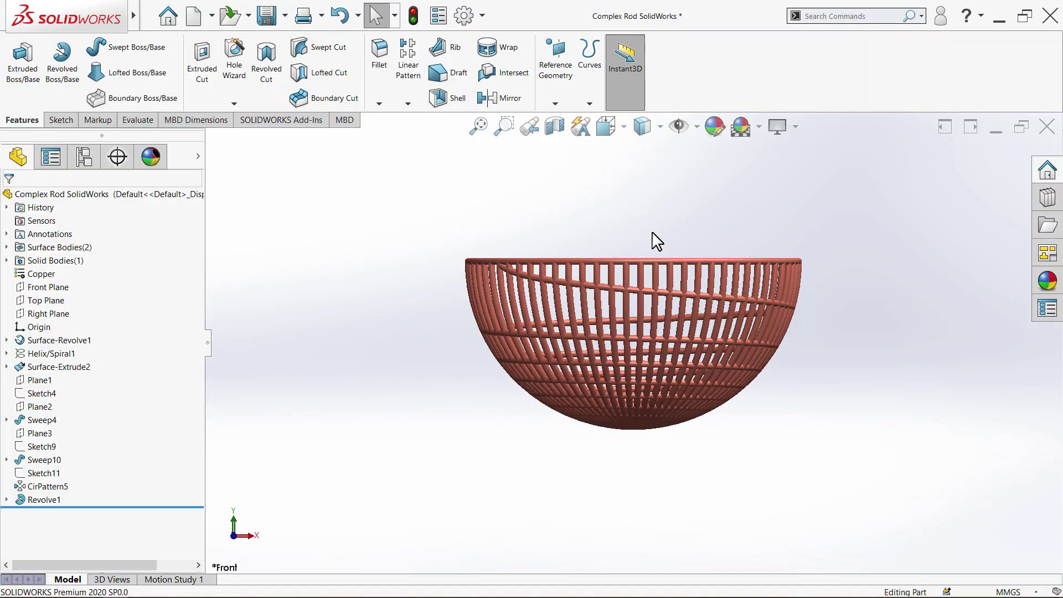
scroll(632, 477, down, 5)
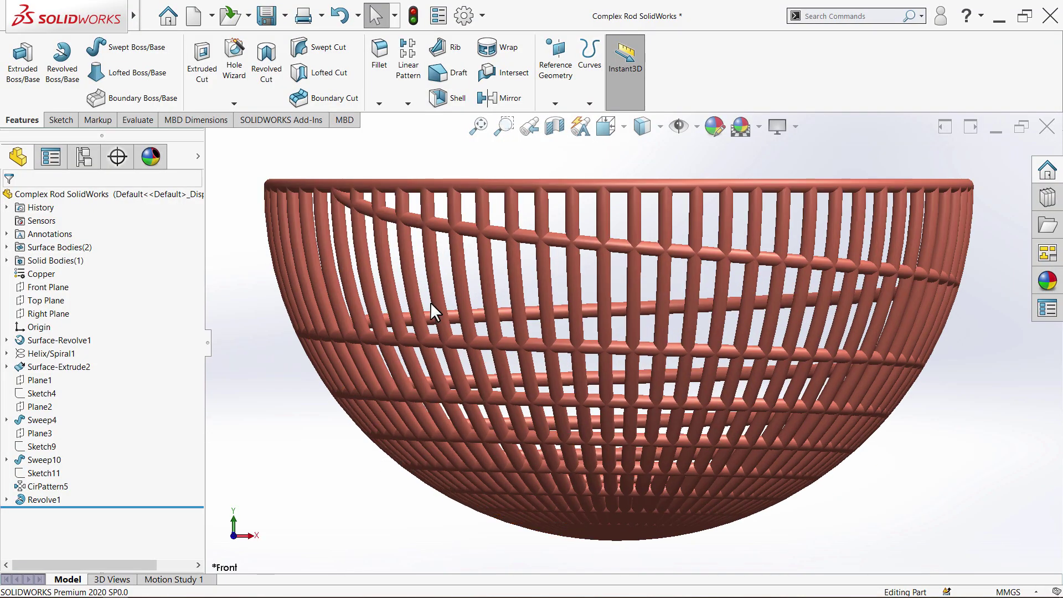
middle_drag(432, 306, 543, 334)
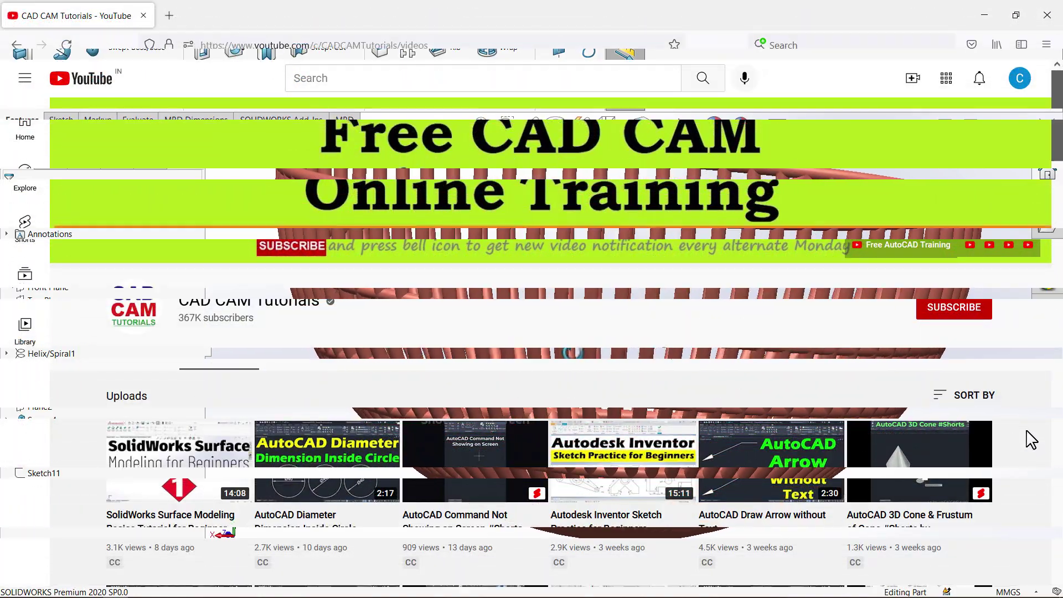
- Switch to YouTube, browse the CAD CAM Tutorials channel's uploads and subscribe to the channel
scroll(1030, 437, down, 8)
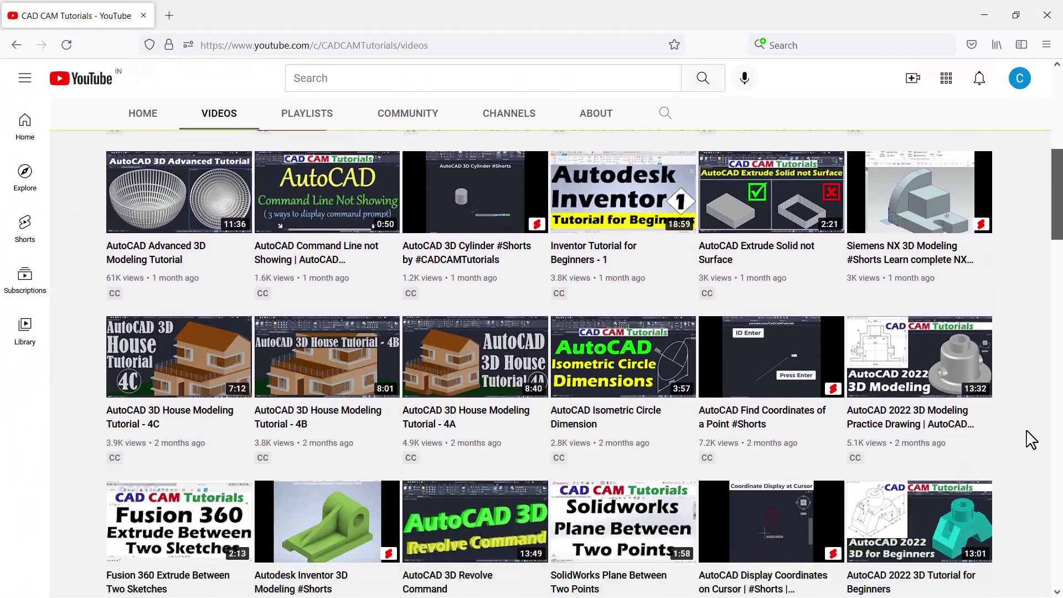
scroll(1031, 440, down, 8)
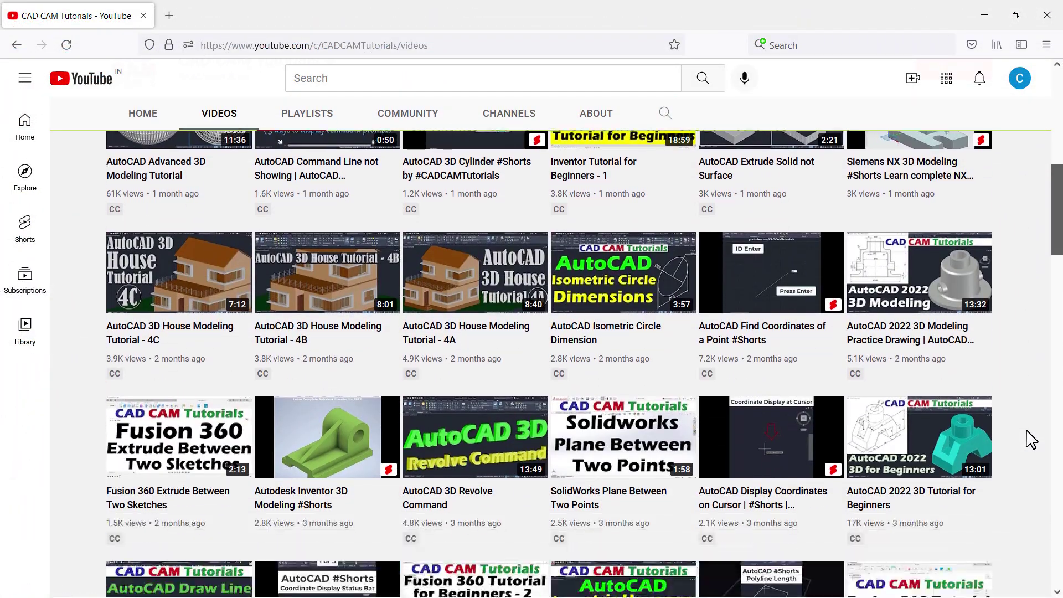
scroll(1033, 437, down, 9)
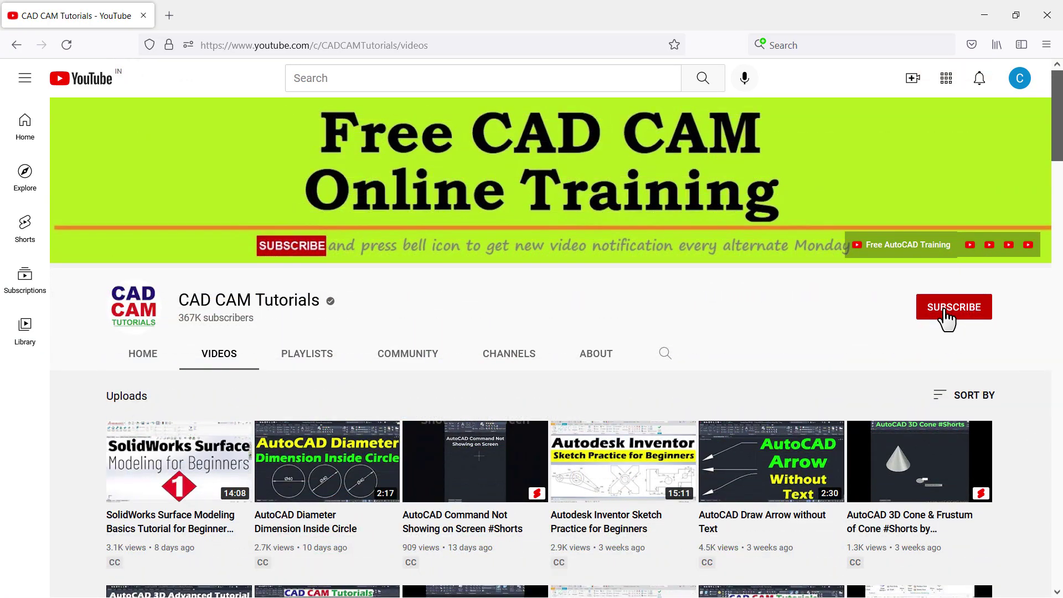
click(947, 313)
click(982, 311)
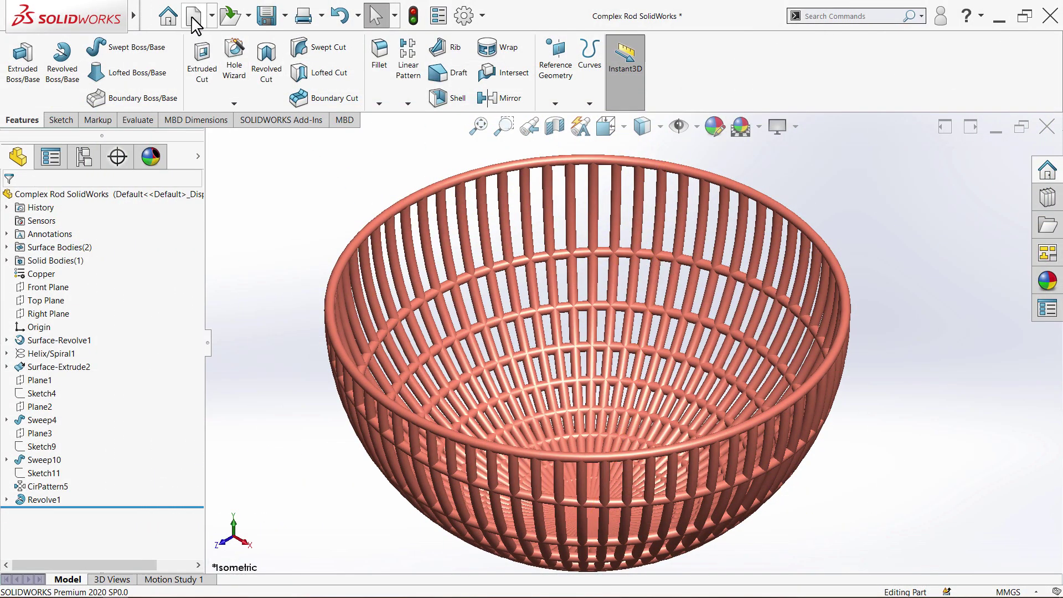
- Create a new part document in SOLIDWORKS and make the Surfaces commands available in the CommandManager
click(194, 23)
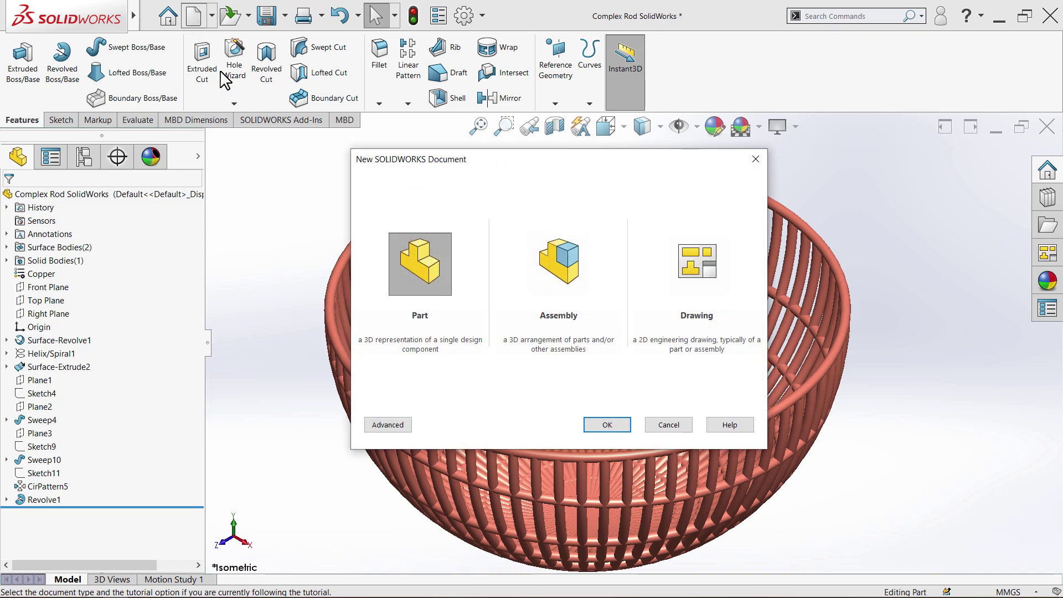
click(613, 428)
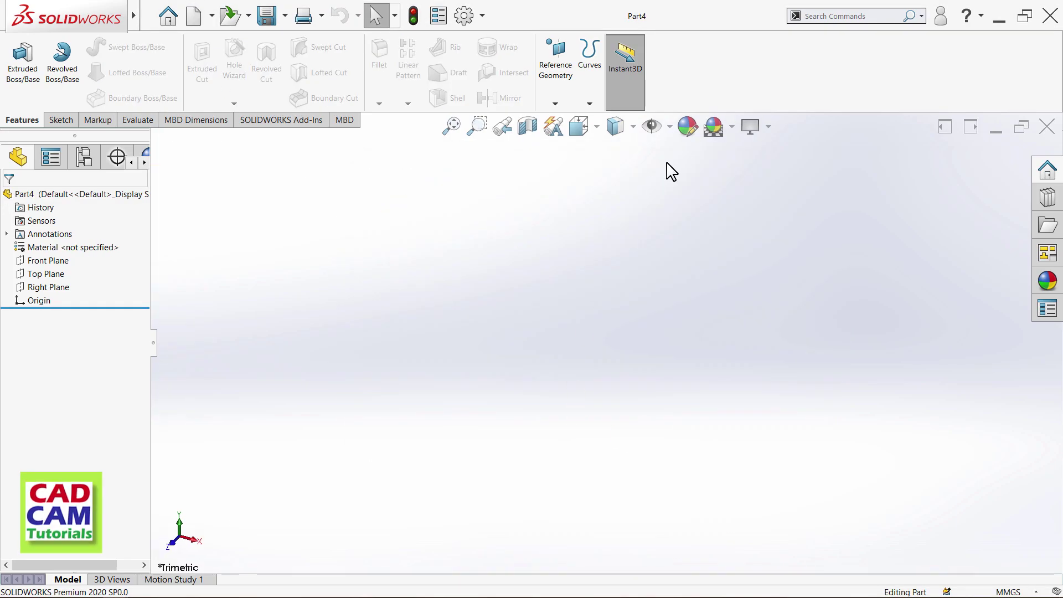
right_click(708, 77)
mouse_move(732, 110)
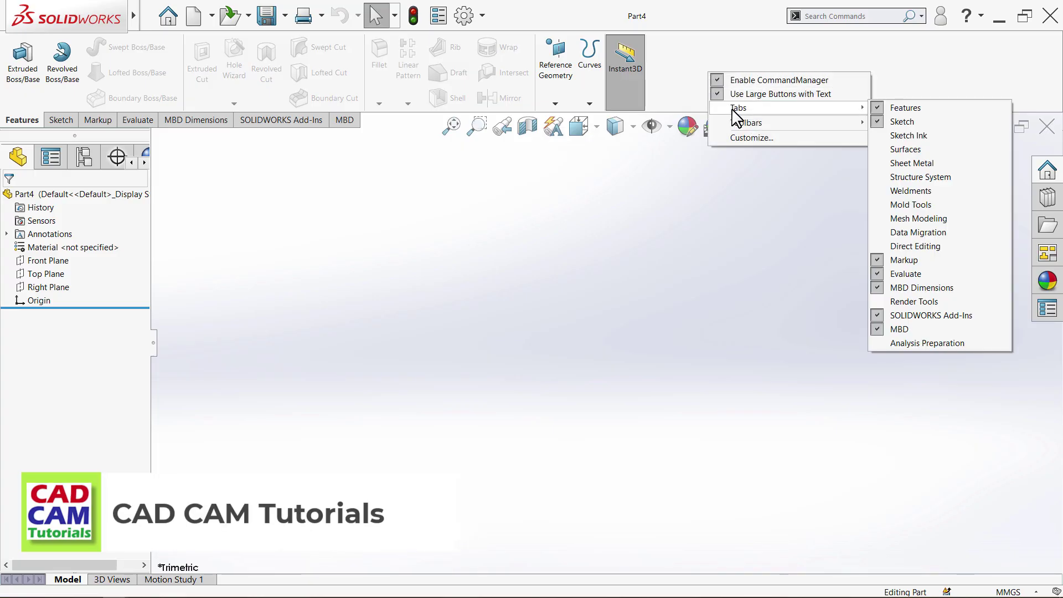
click(906, 149)
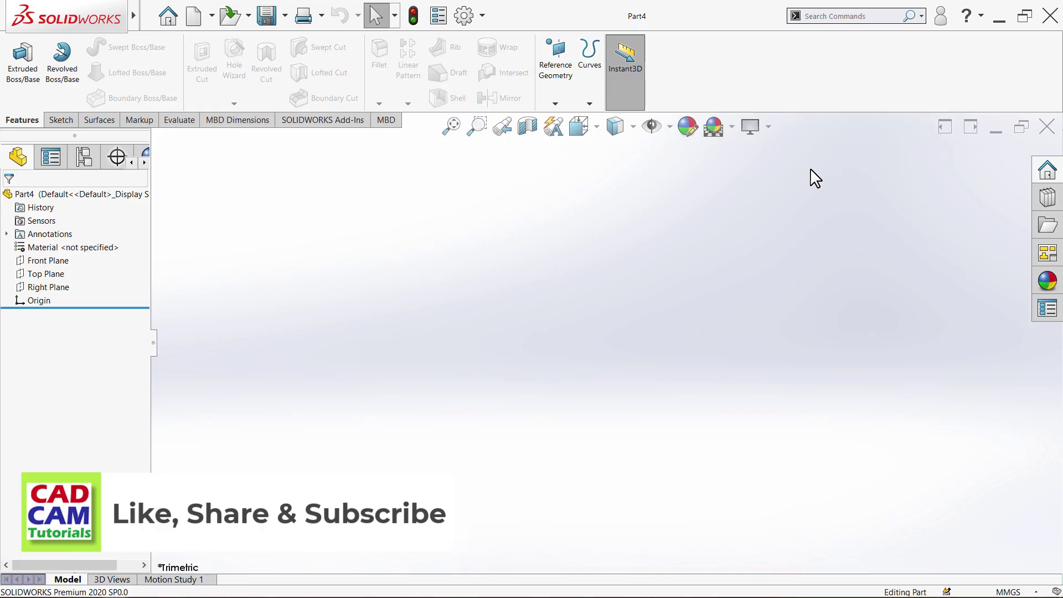
click(99, 123)
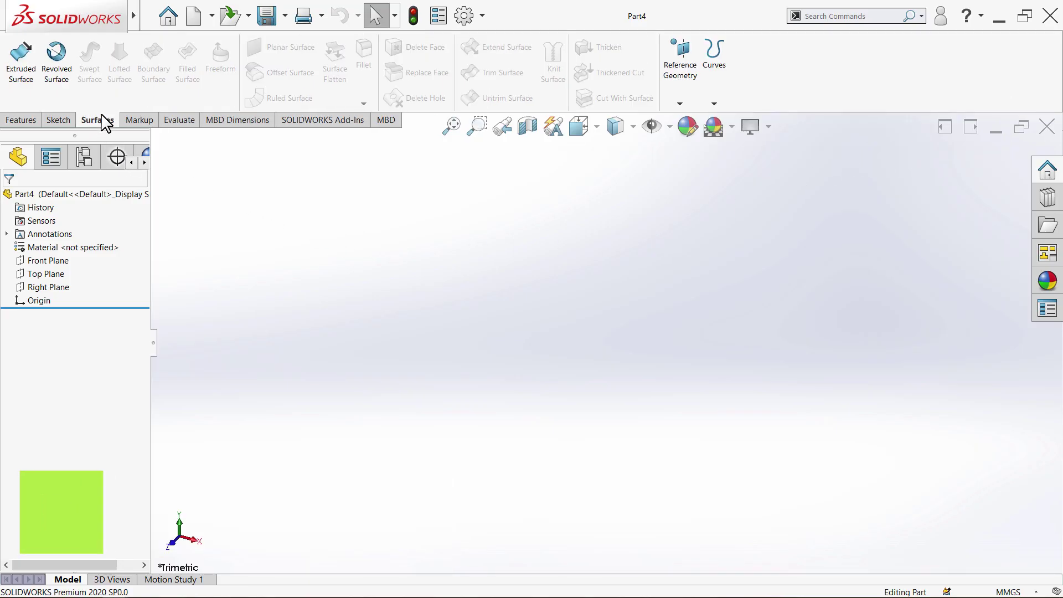
- Examine the finished bowl in the Complex Rod SolidWorks document from an angle, and return to Part4
mouse_move(136, 22)
click(280, 17)
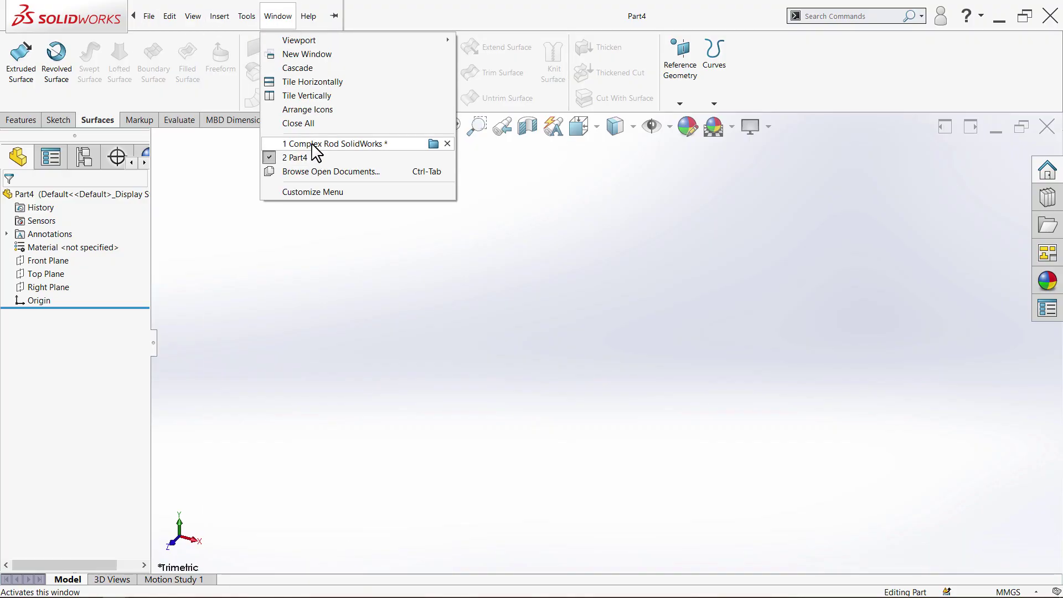
click(316, 146)
middle_drag(582, 423, 351, 344)
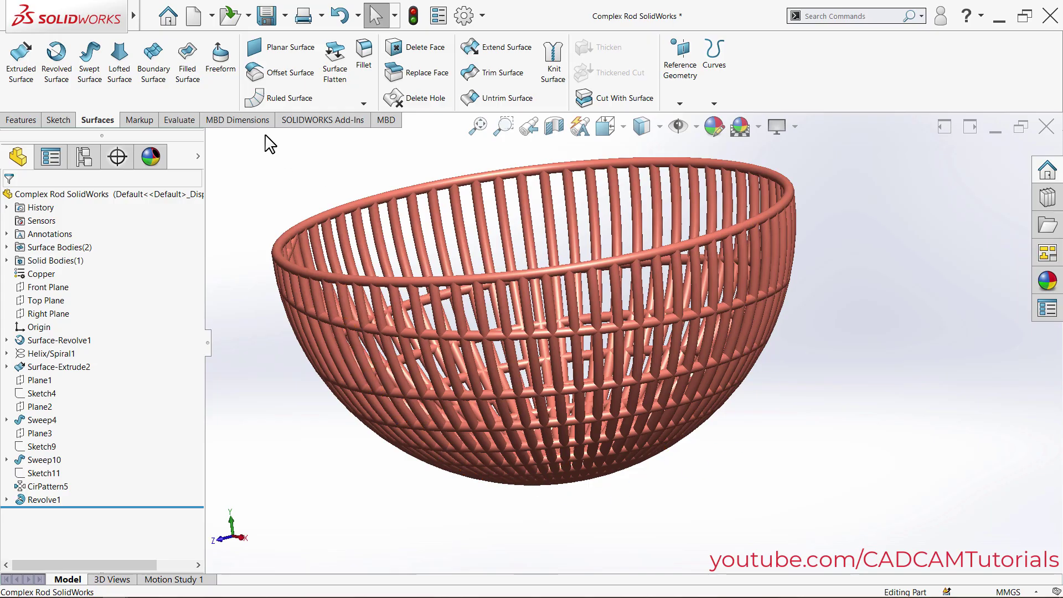
mouse_move(133, 16)
click(246, 16)
mouse_move(277, 16)
click(304, 161)
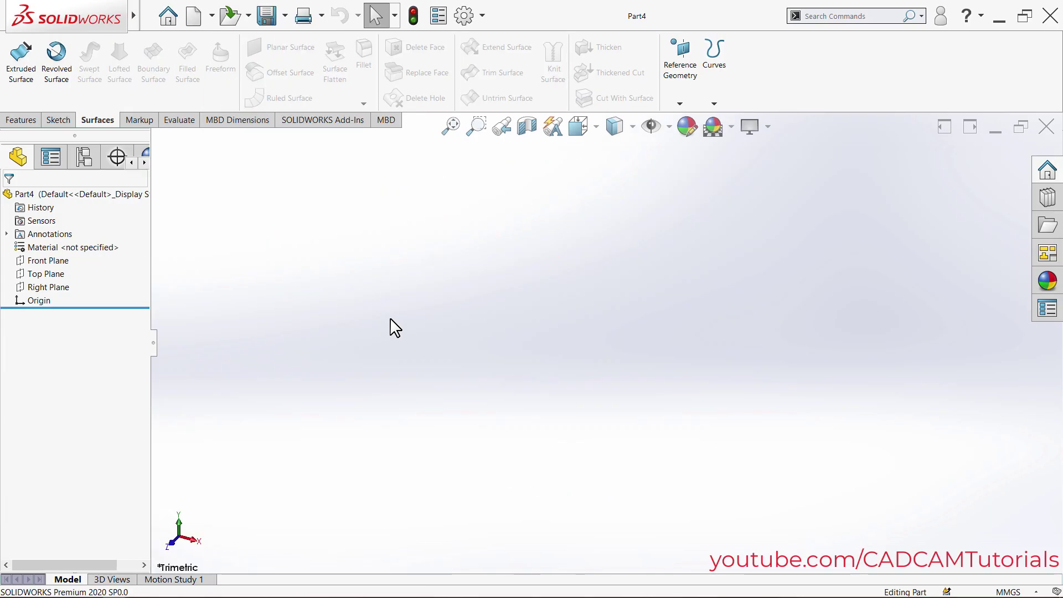
- Start a revolved surface on the Front Plane and sketch a 90° lower-quadrant arc centred on the origin, with a radius of about 87 mm
click(56, 77)
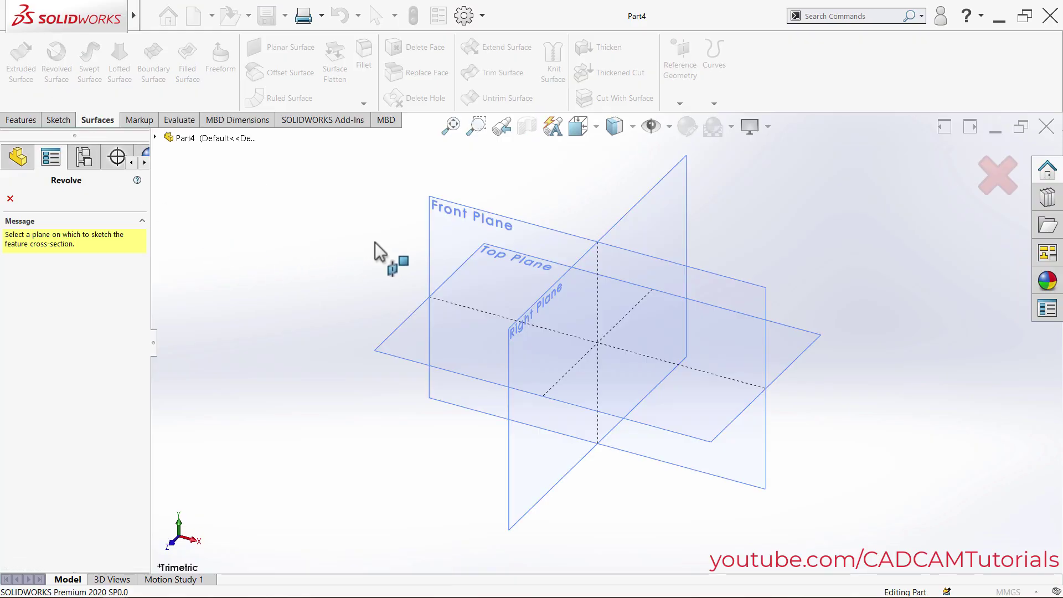
click(468, 225)
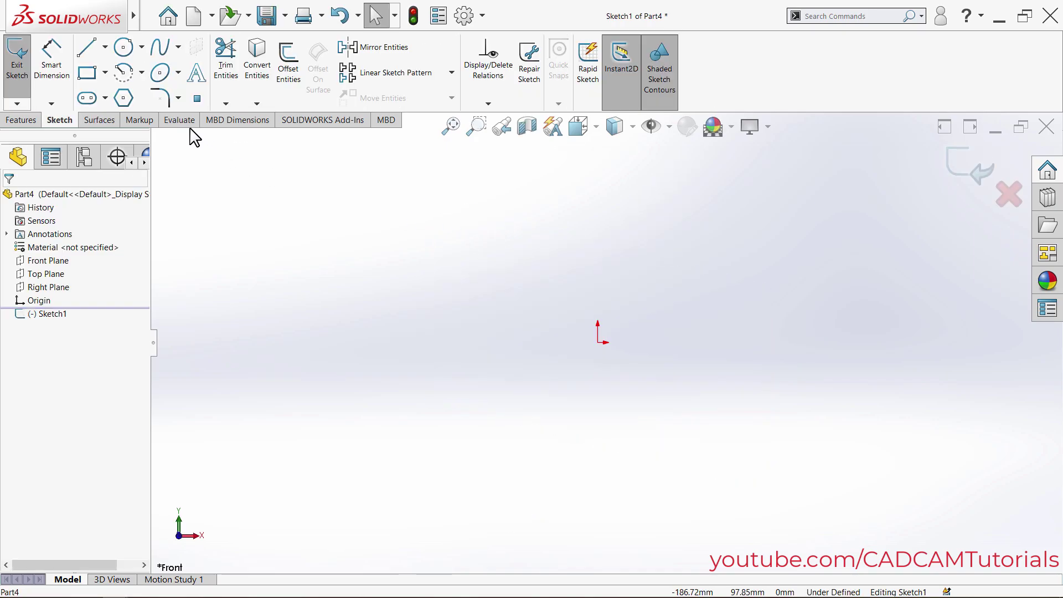
click(124, 73)
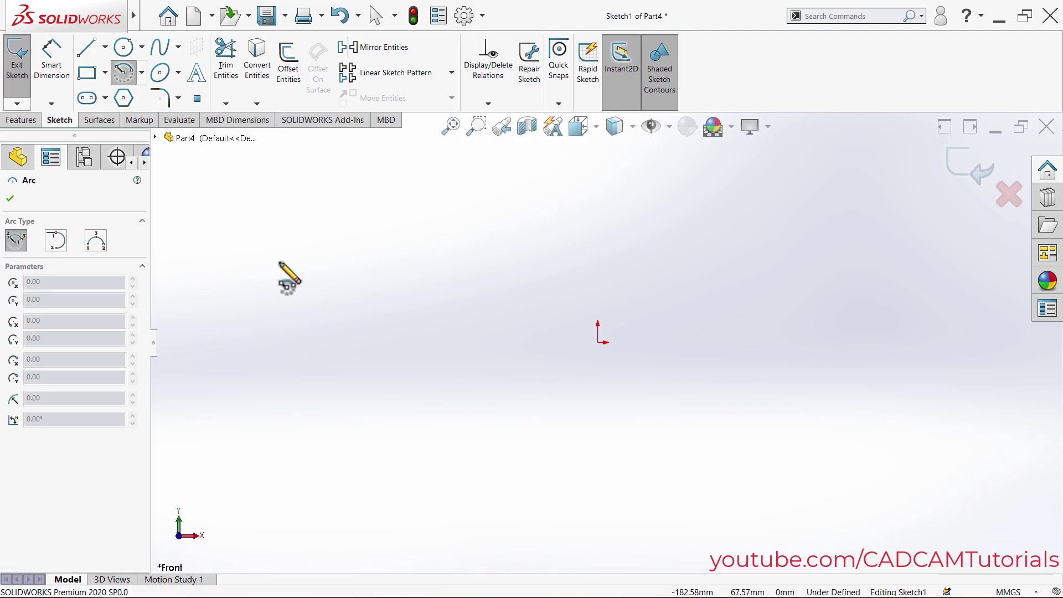
click(598, 343)
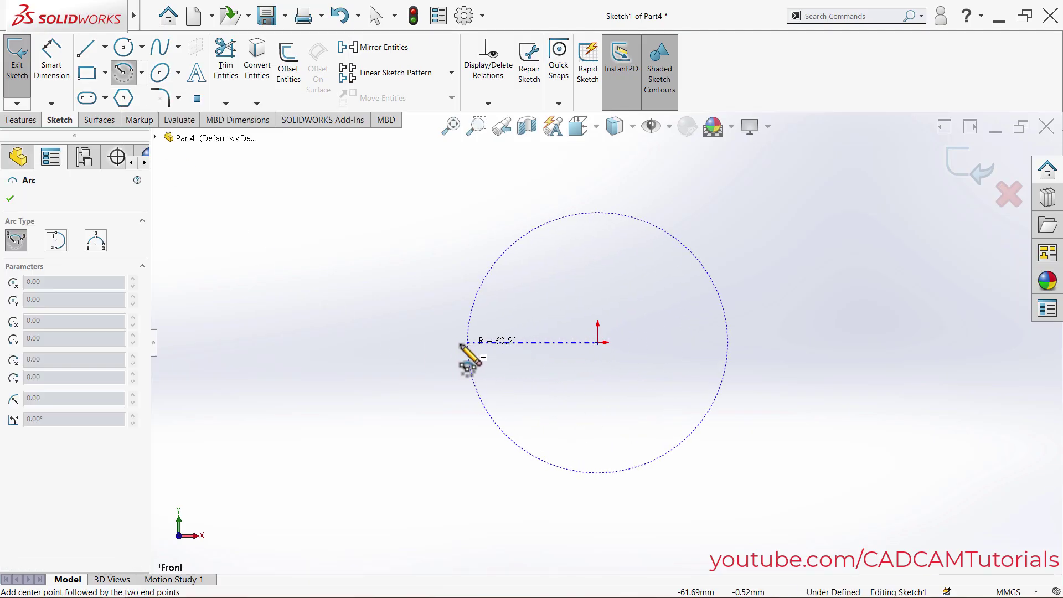
click(413, 343)
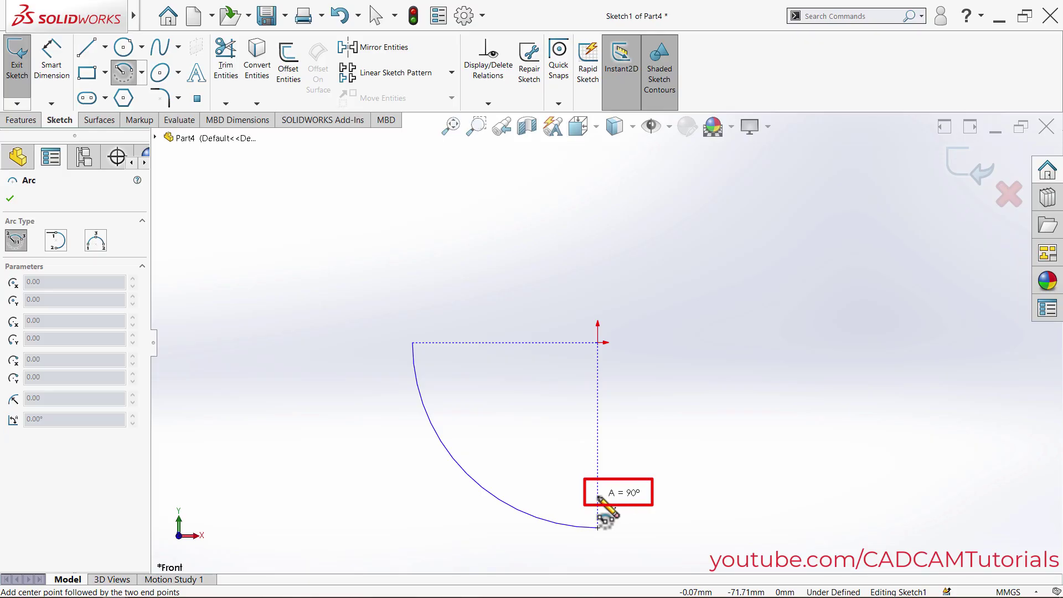
click(598, 527)
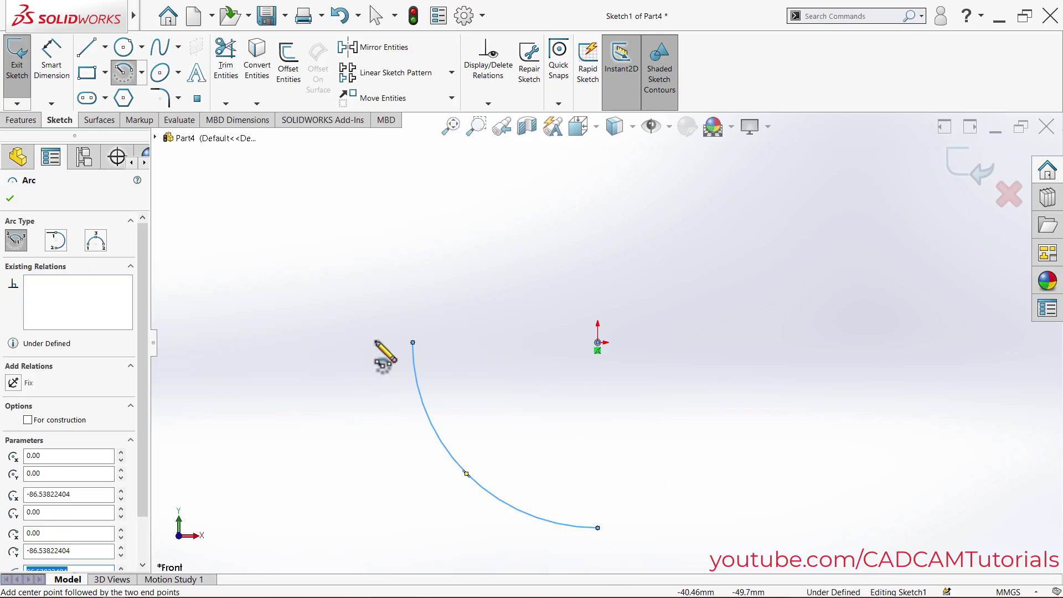
- Dimension the arc's radius and set it to 500 mm
click(61, 72)
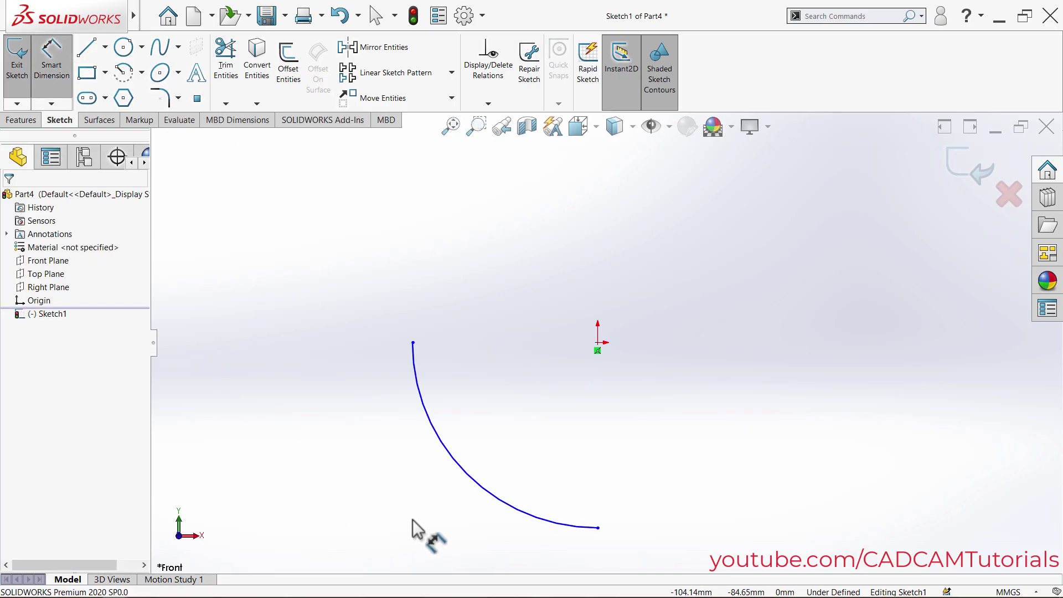
click(449, 459)
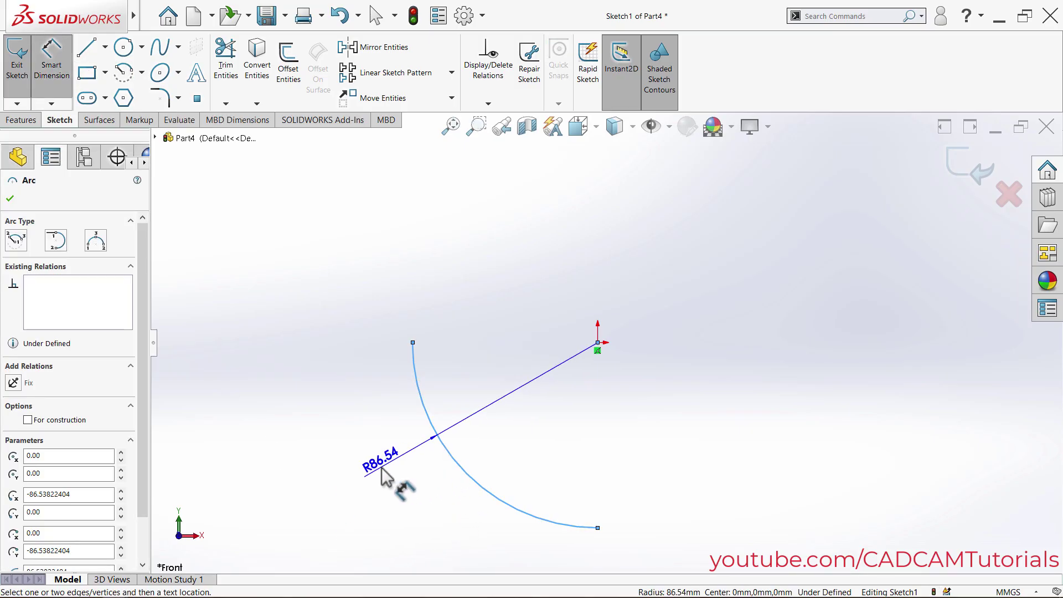
click(374, 475)
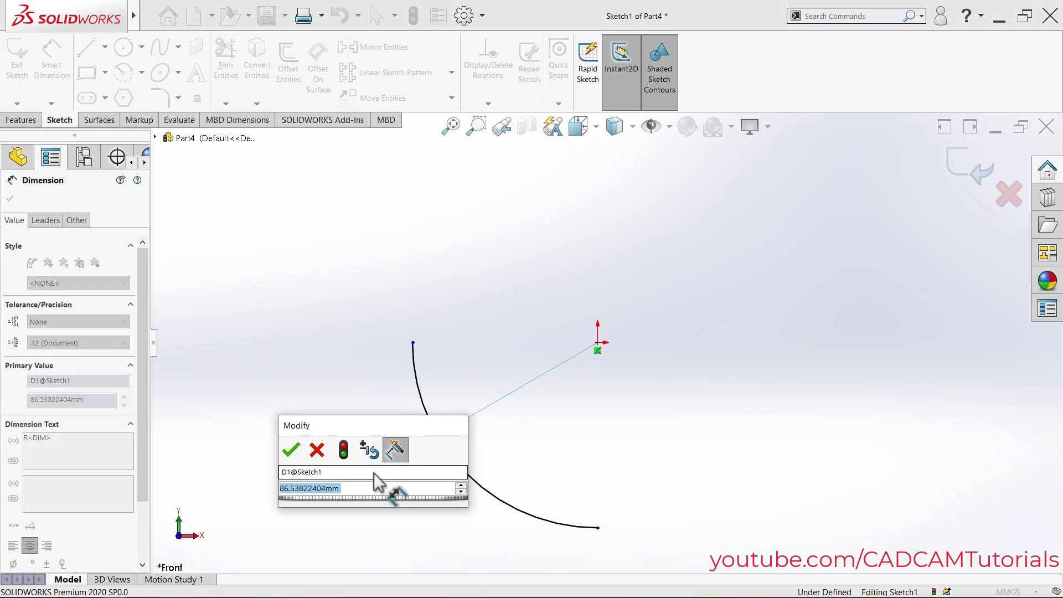
text(500)
key(Return)
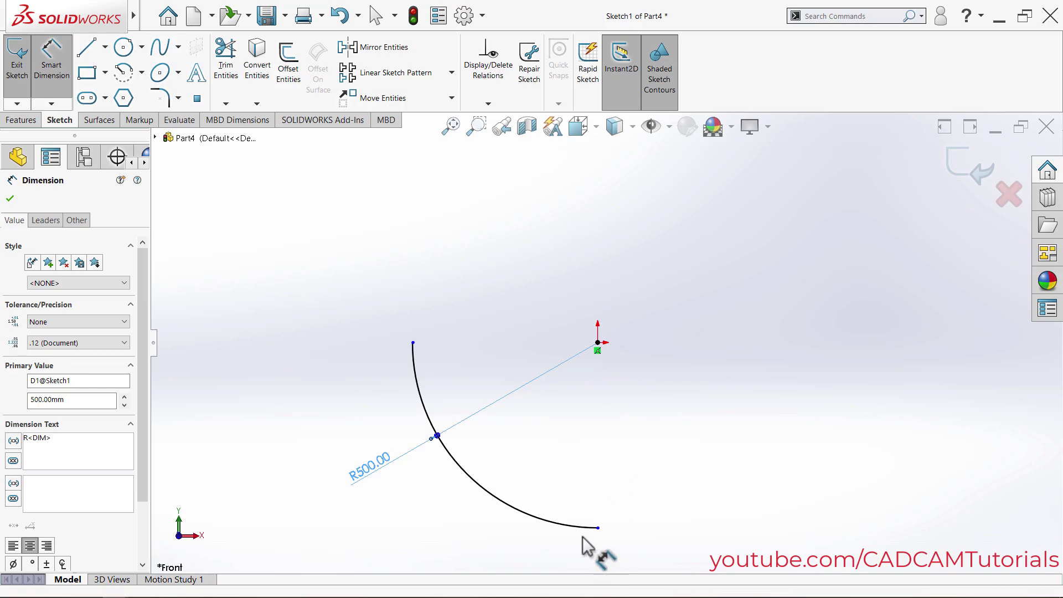
- Draw a vertical centerline from the origin down through the arc's lower endpoint and slightly beyond it
click(105, 48)
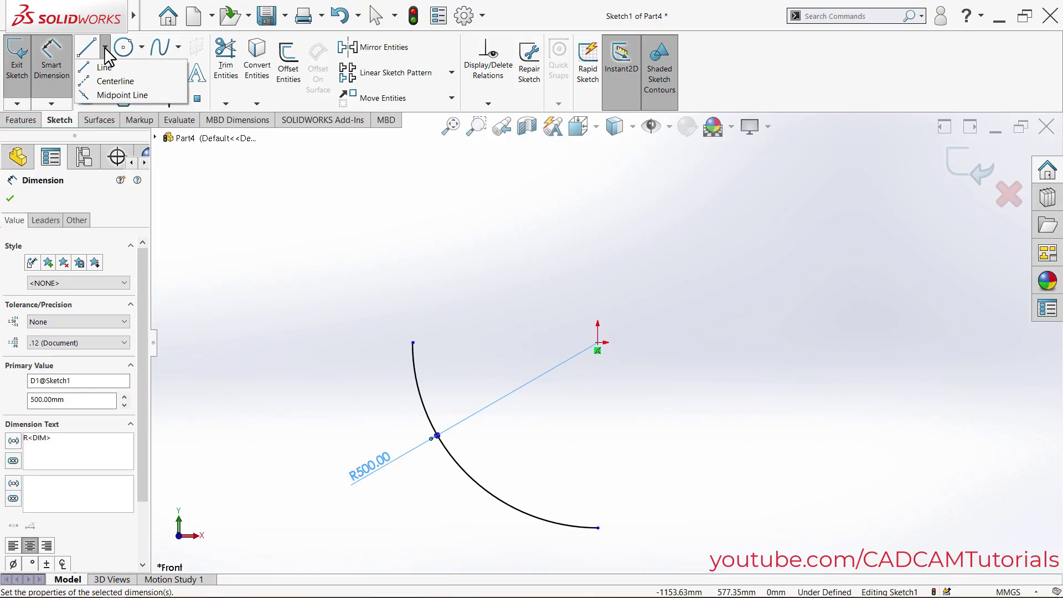
click(106, 82)
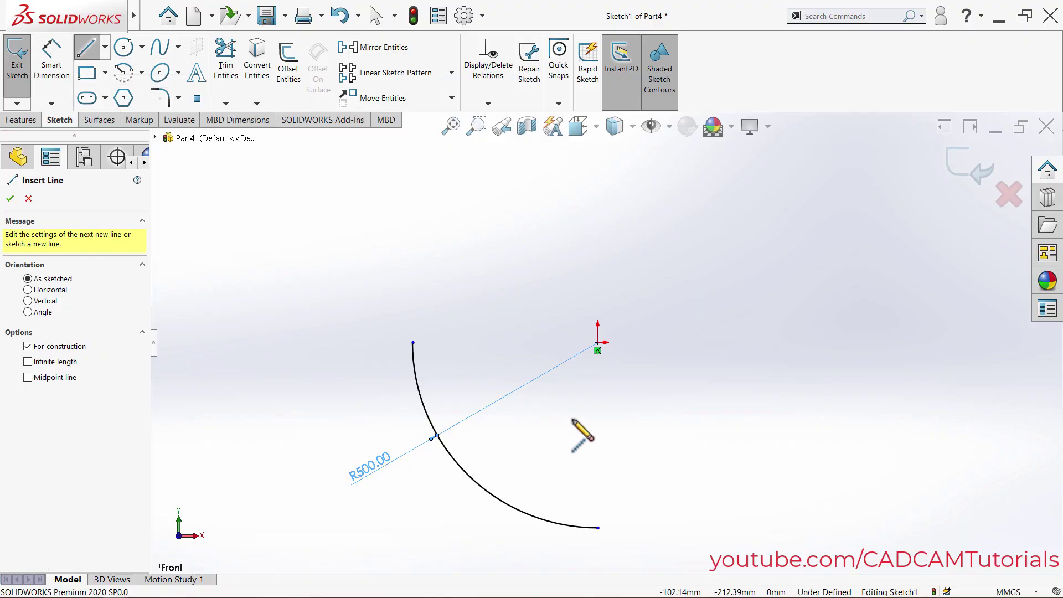
click(598, 343)
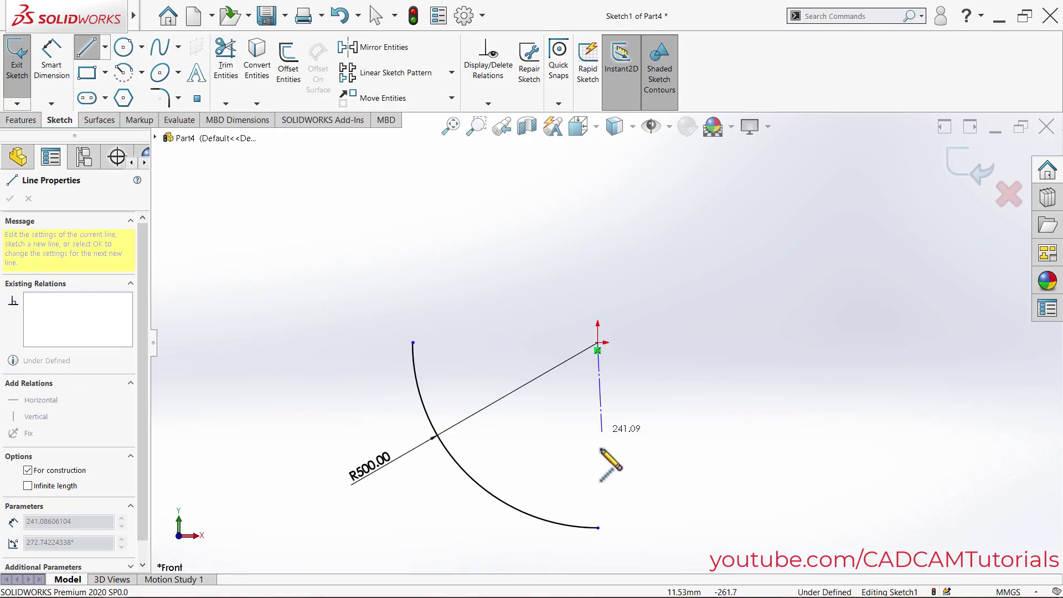
click(597, 554)
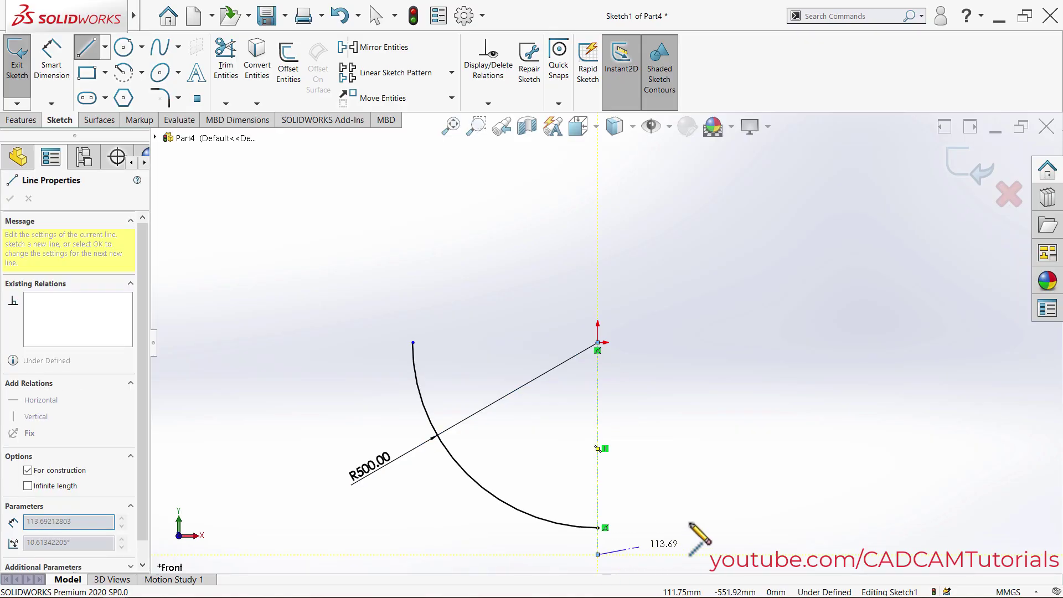
- Finish the sketch and revolve the arc 360° about the centerline into a bowl-shaped surface
right_click(713, 317)
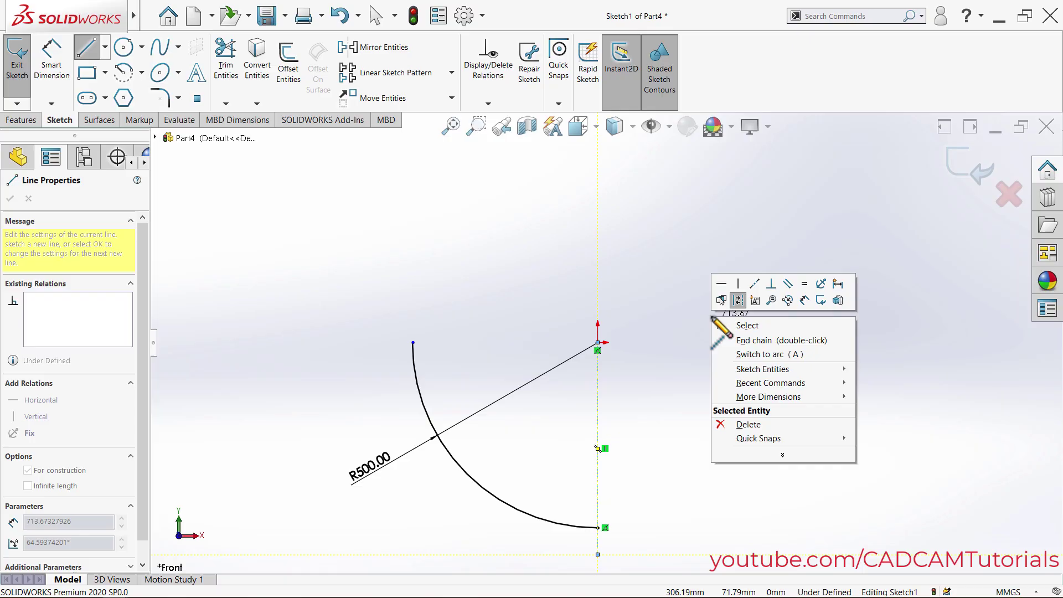
click(822, 302)
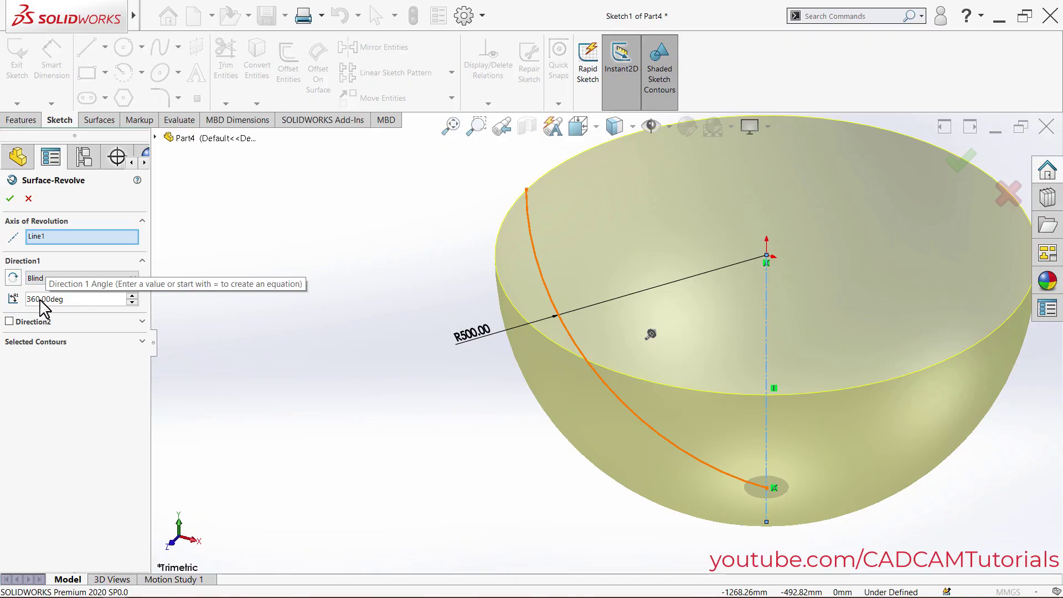
click(10, 199)
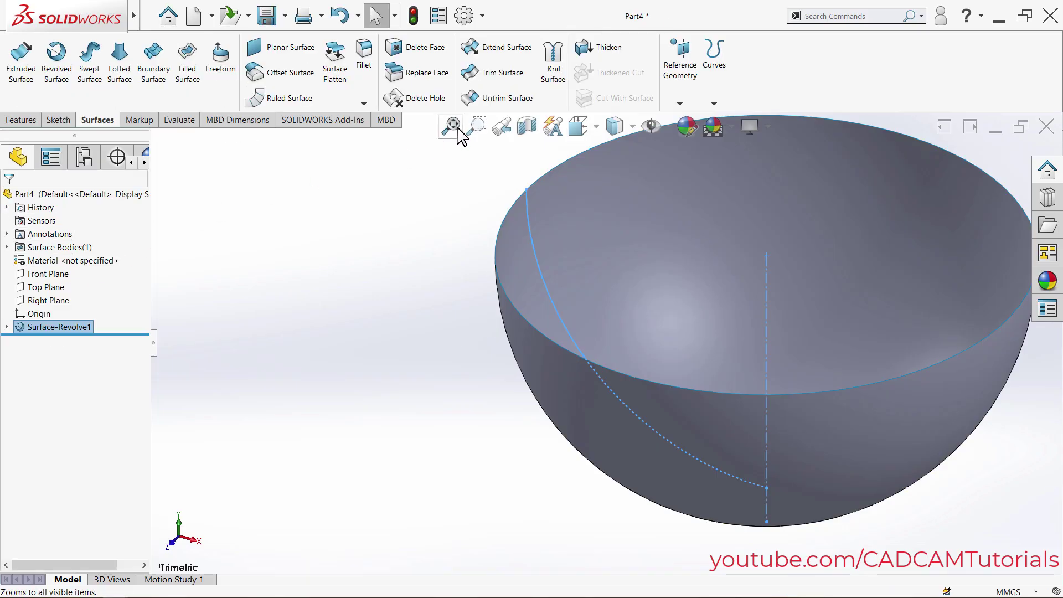
click(453, 126)
middle_drag(600, 214, 585, 282)
- Switch to the Complex Rod SolidWorks document and examine the finished bowl's rods in the Front view
mouse_move(133, 15)
click(279, 15)
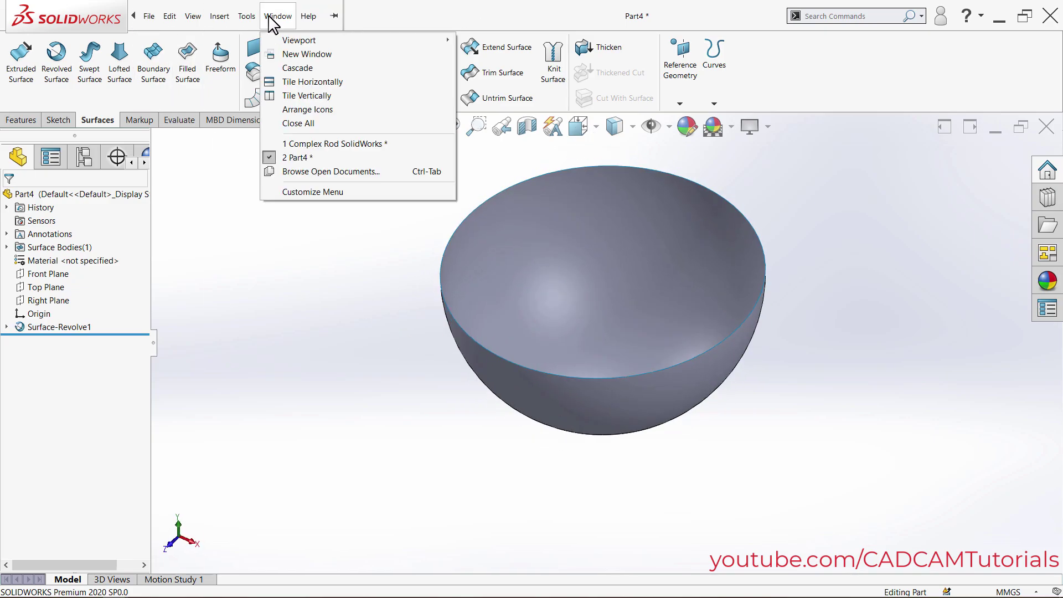
click(333, 145)
click(624, 132)
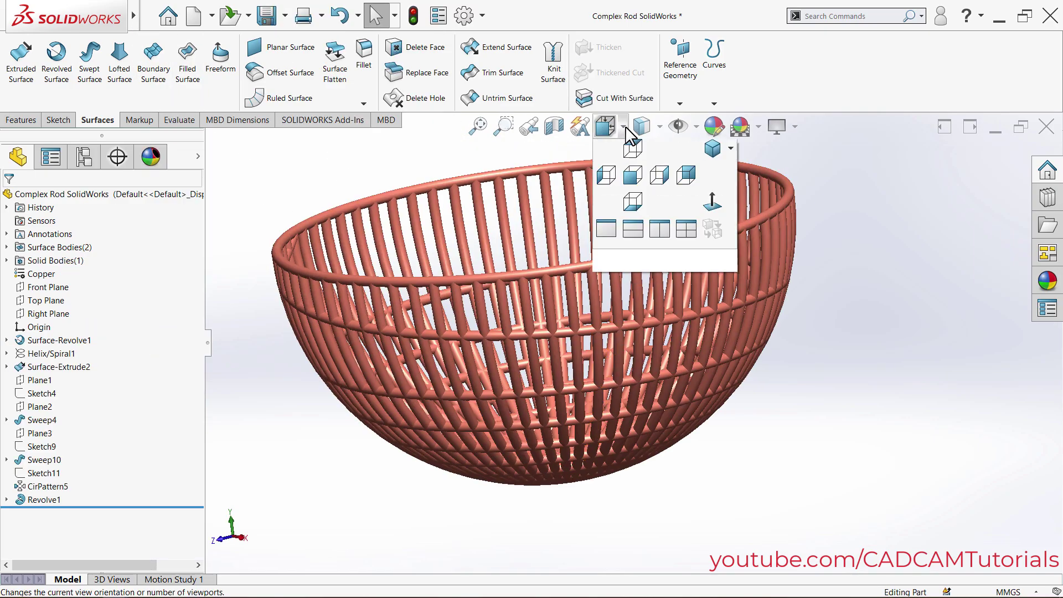
click(635, 184)
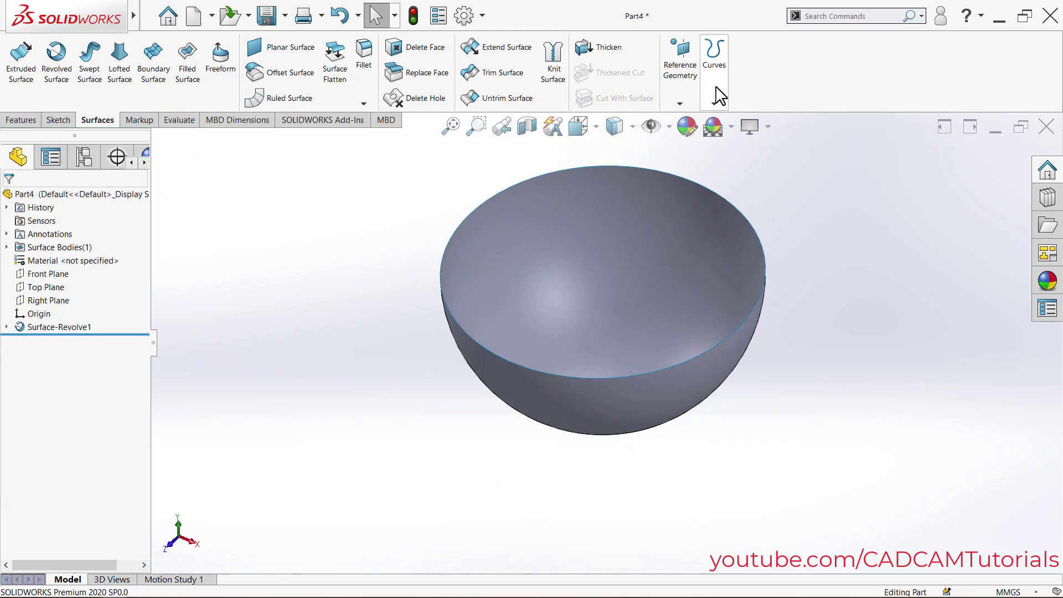
- Start a Helix/Spiral on the Top Plane and sketch its base circle at the origin, about 49 mm in diameter
click(715, 95)
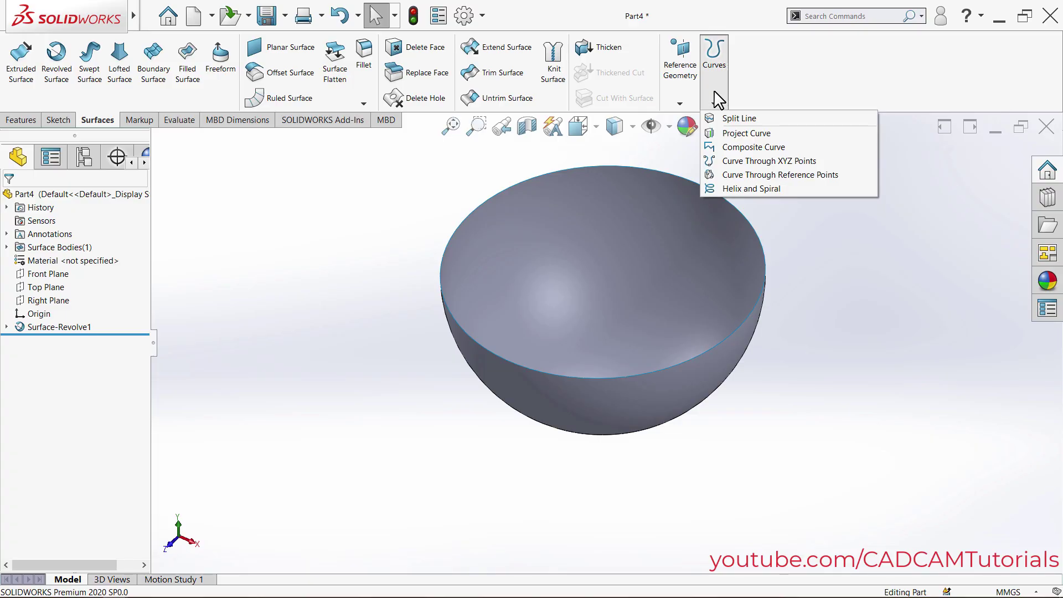
click(734, 190)
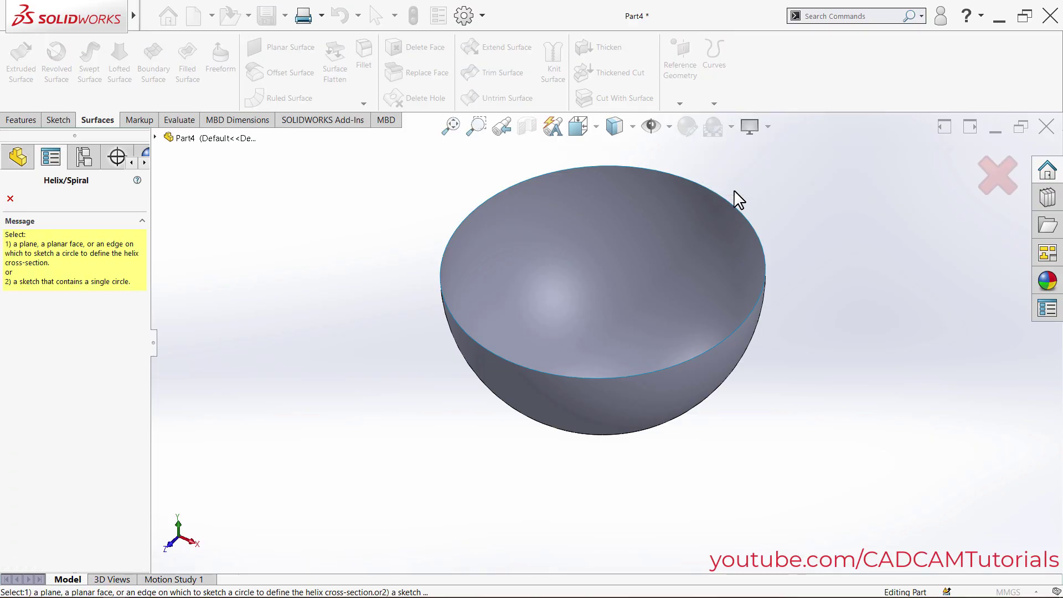
click(155, 138)
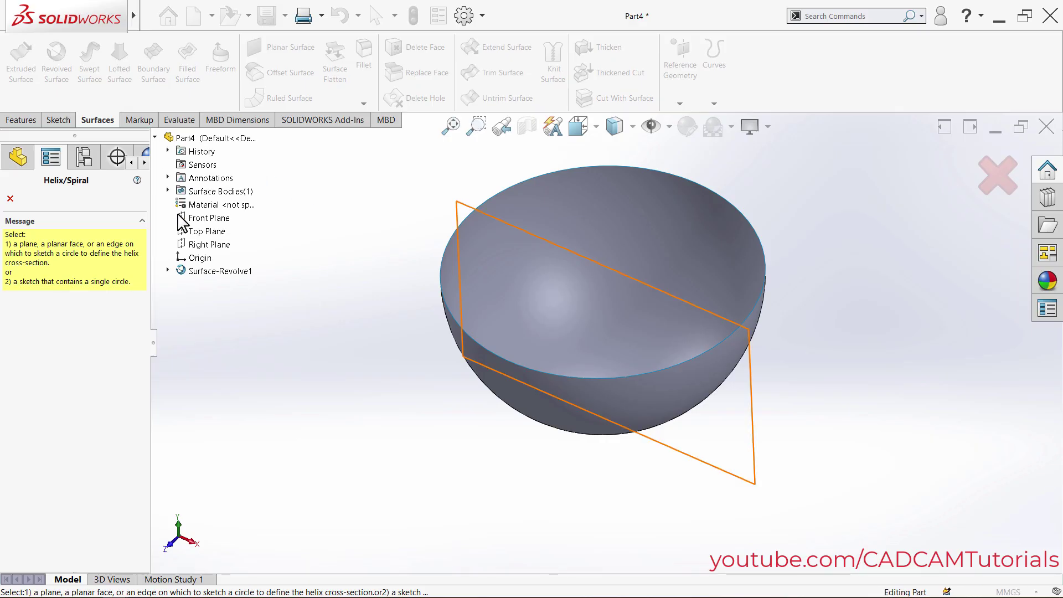
click(186, 235)
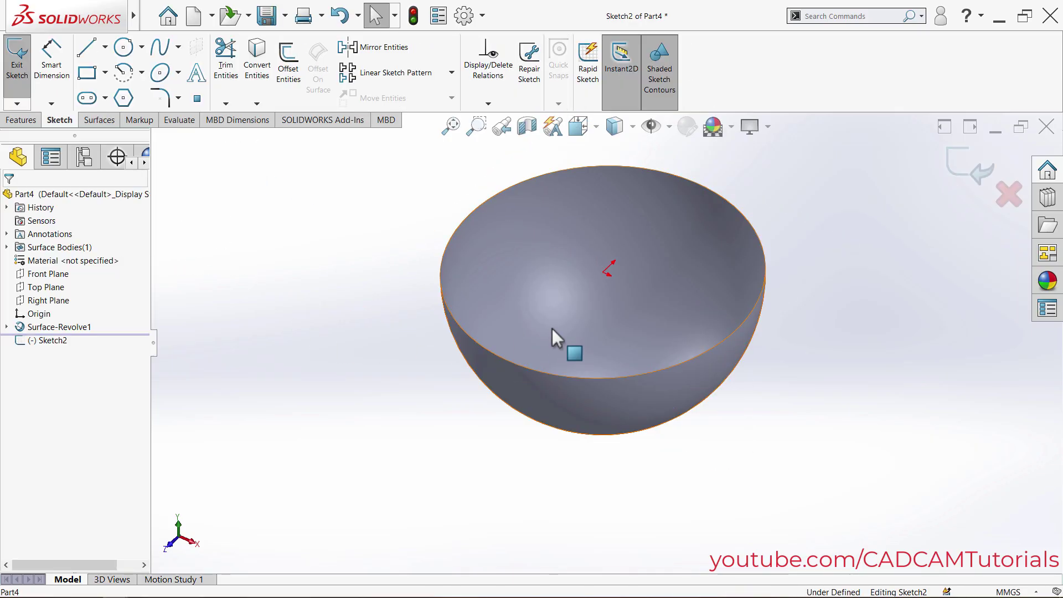
scroll(610, 279, down, 3)
scroll(607, 274, down, 4)
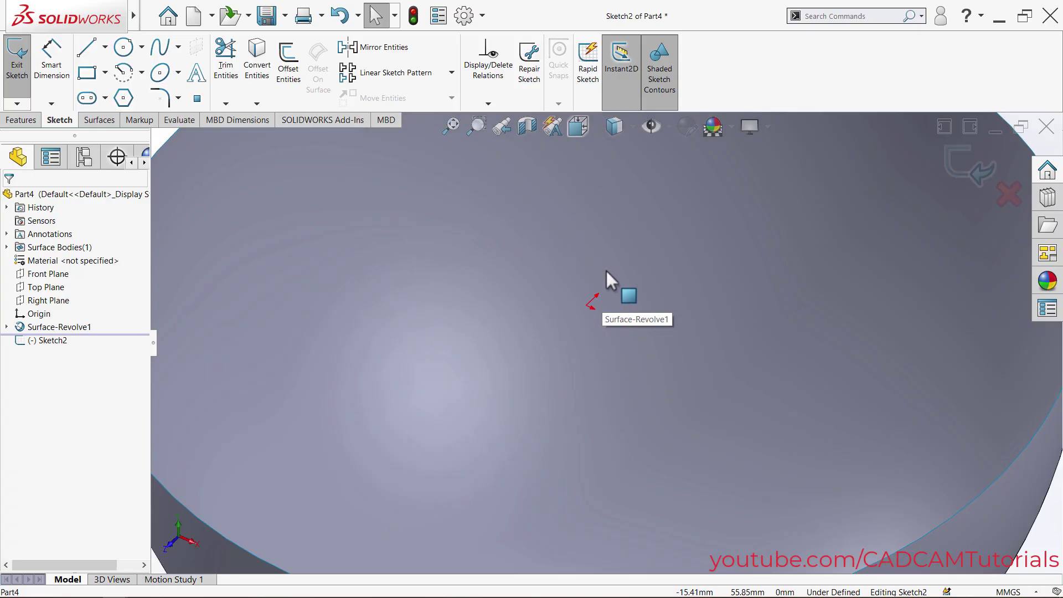
click(123, 51)
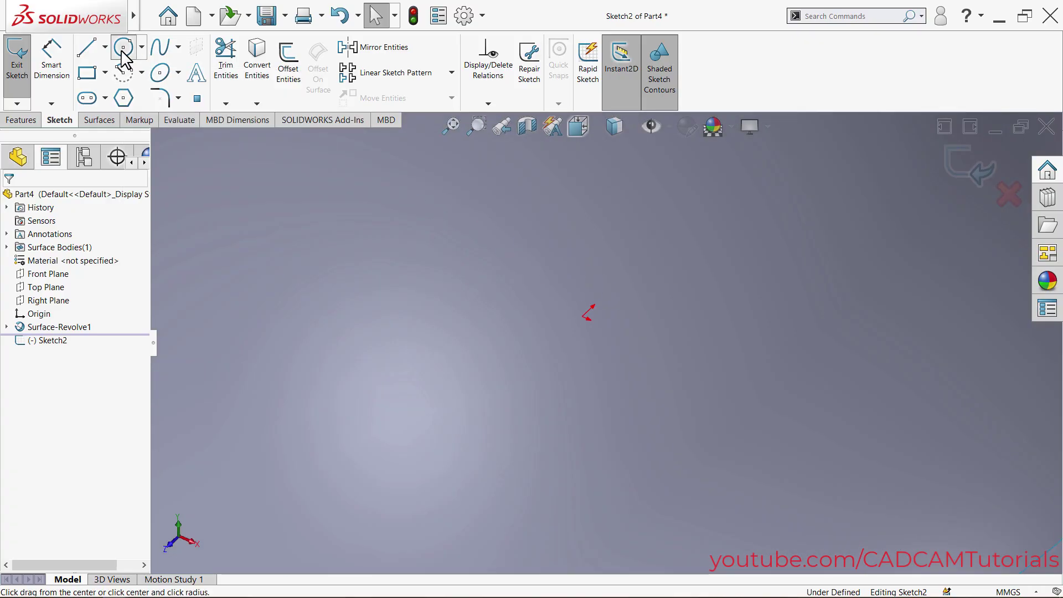
click(583, 316)
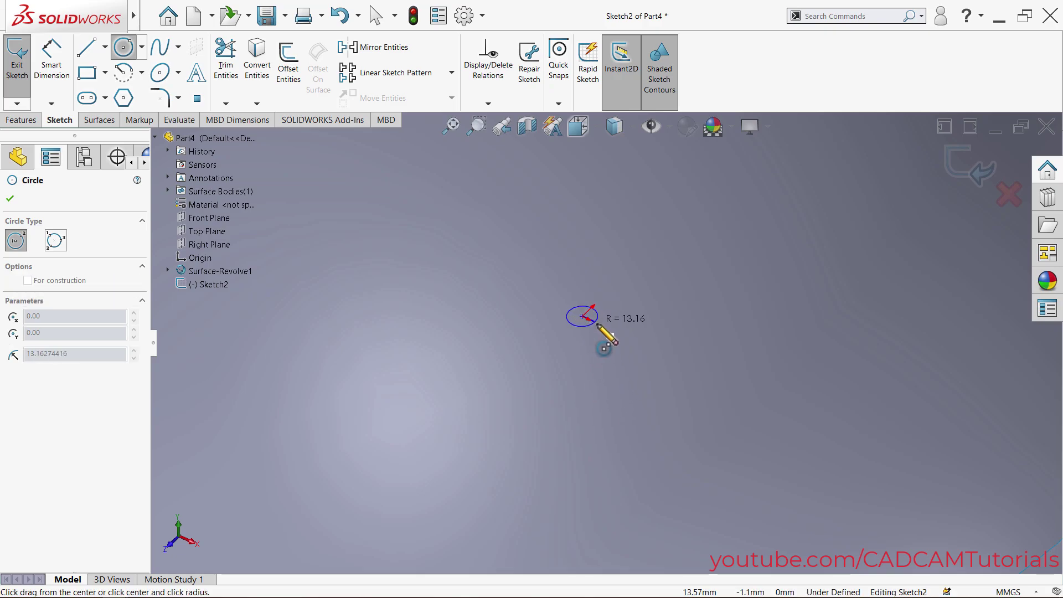
click(606, 328)
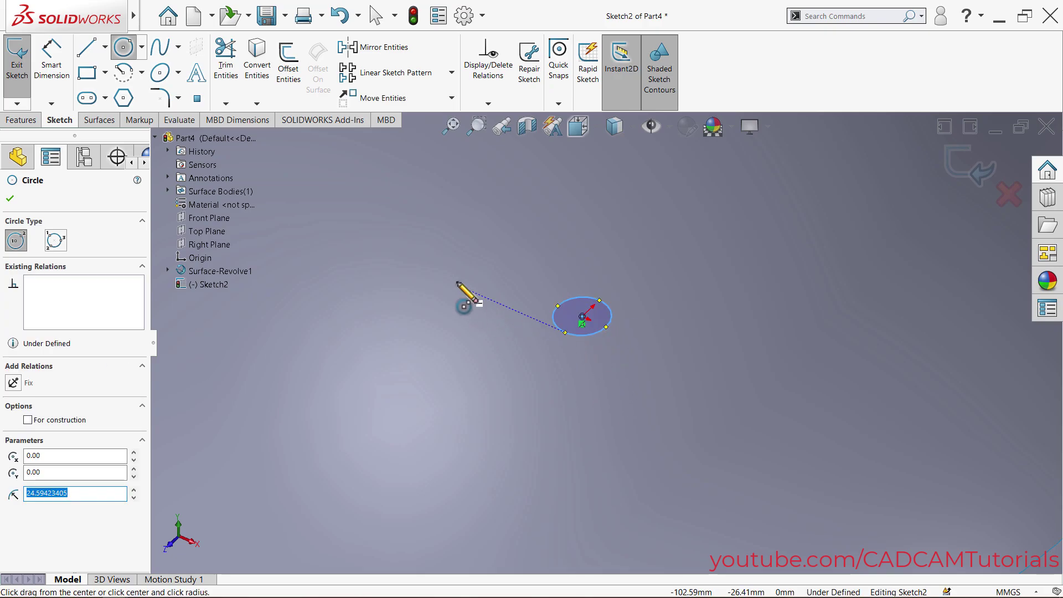
- Dimension the circle's diameter as 10 mm and finish the sketch
click(61, 75)
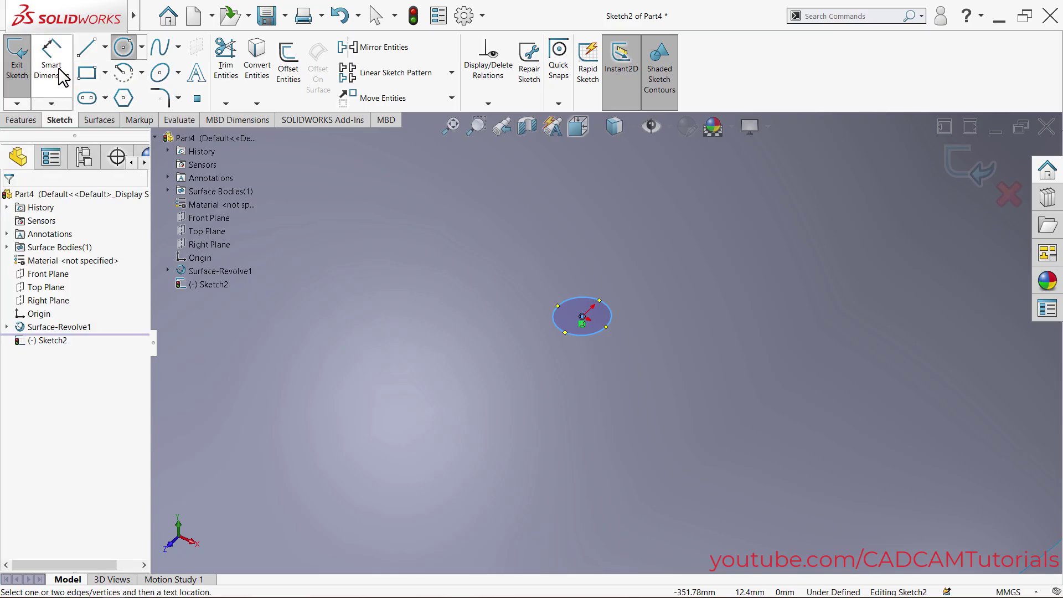
click(605, 331)
click(673, 309)
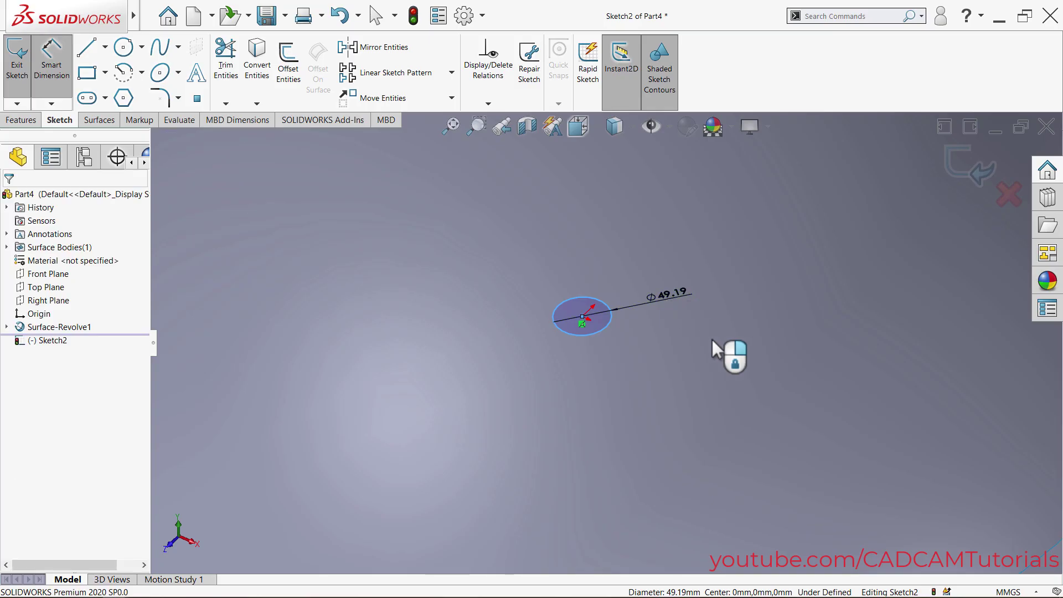
text(10)
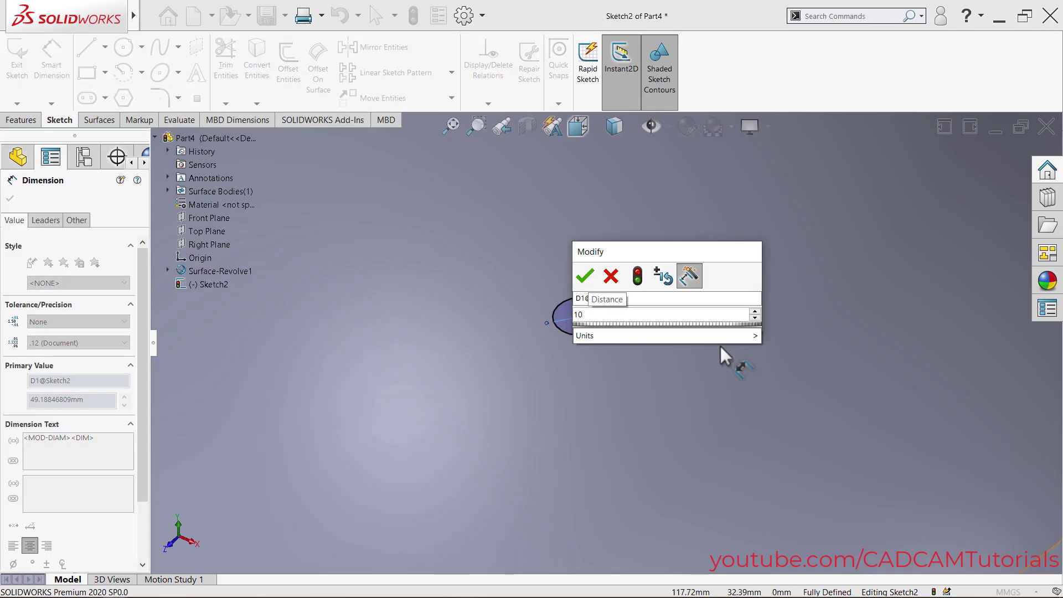
key(Return)
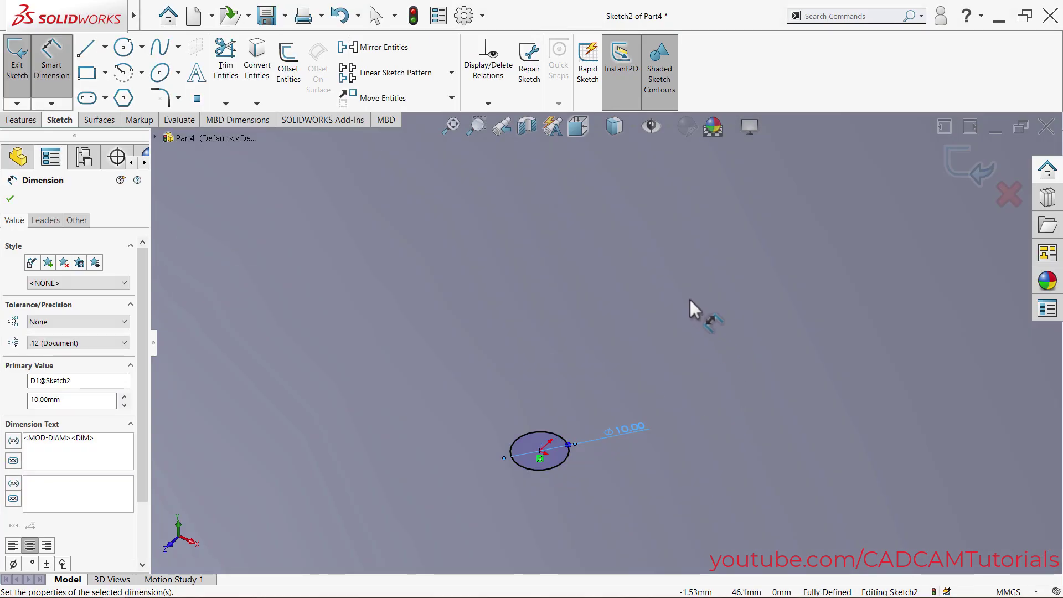
click(961, 180)
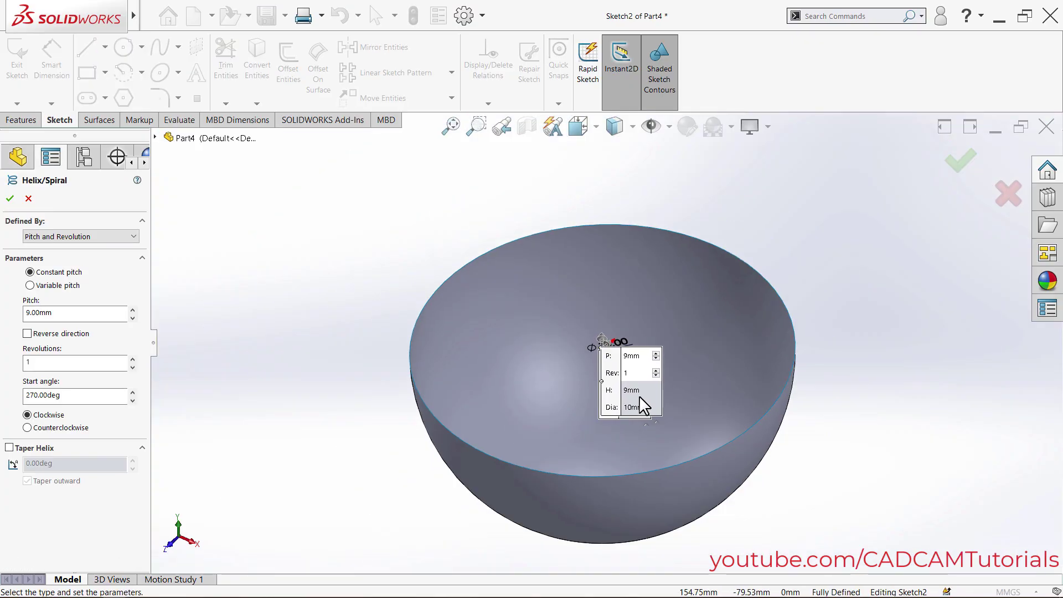
- Define the curve as a Spiral with a 10 mm pitch and 10 revolutions
scroll(639, 397, down, 2)
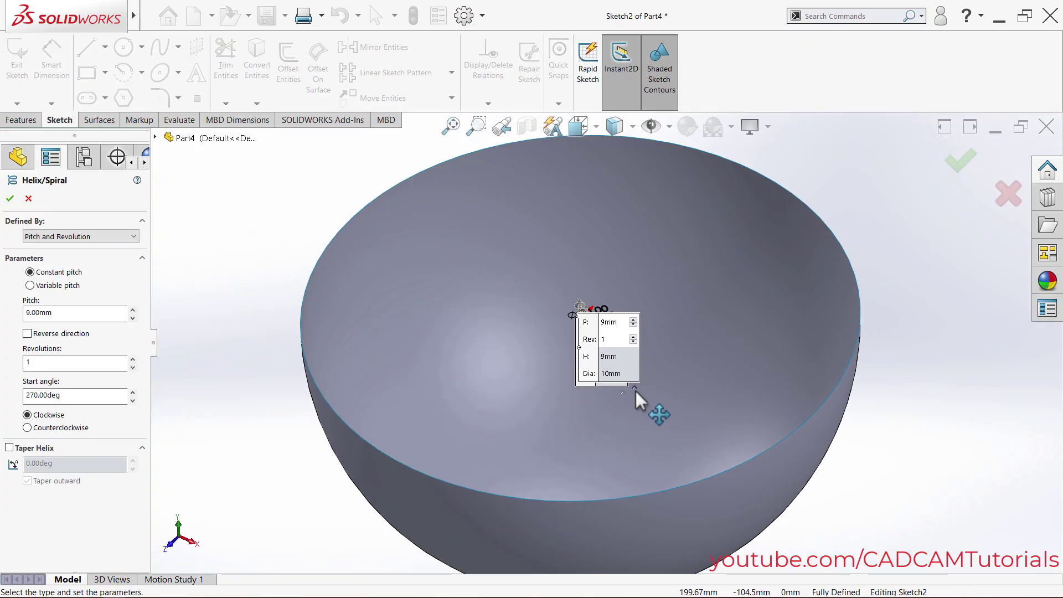
click(54, 236)
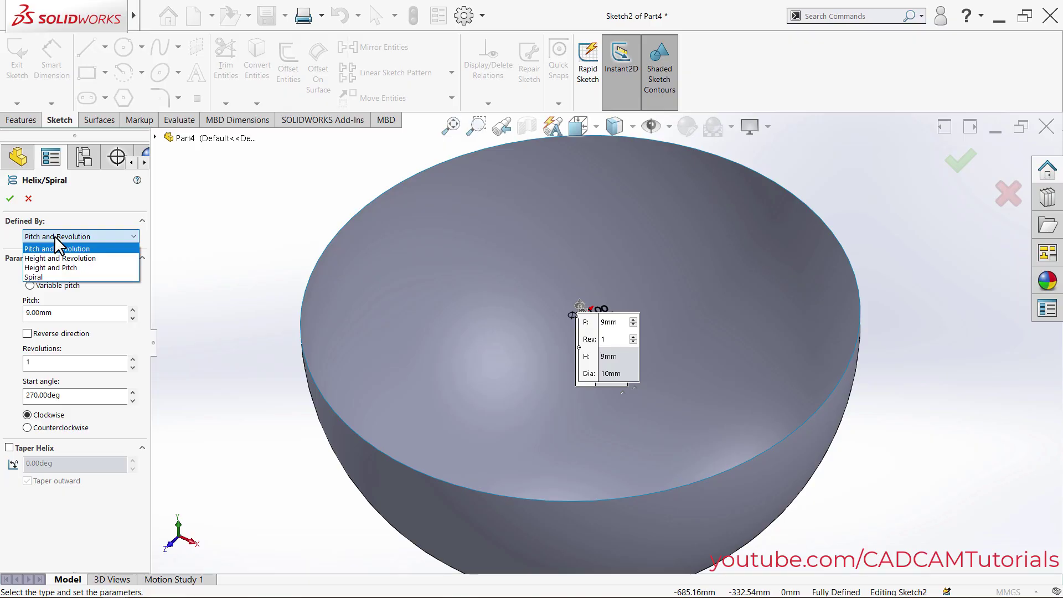
click(47, 276)
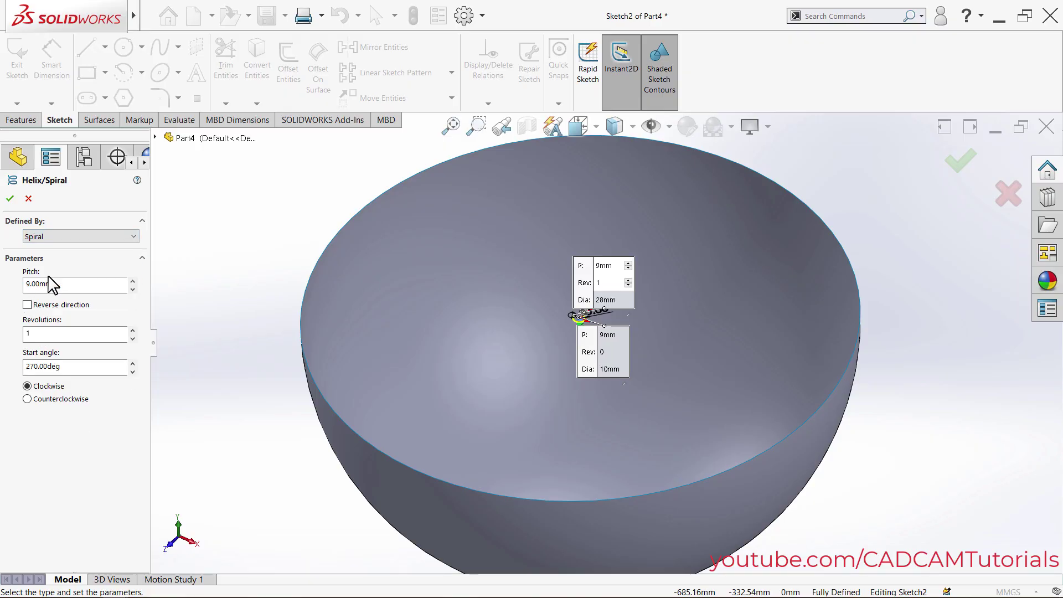
drag(61, 285, 3, 291)
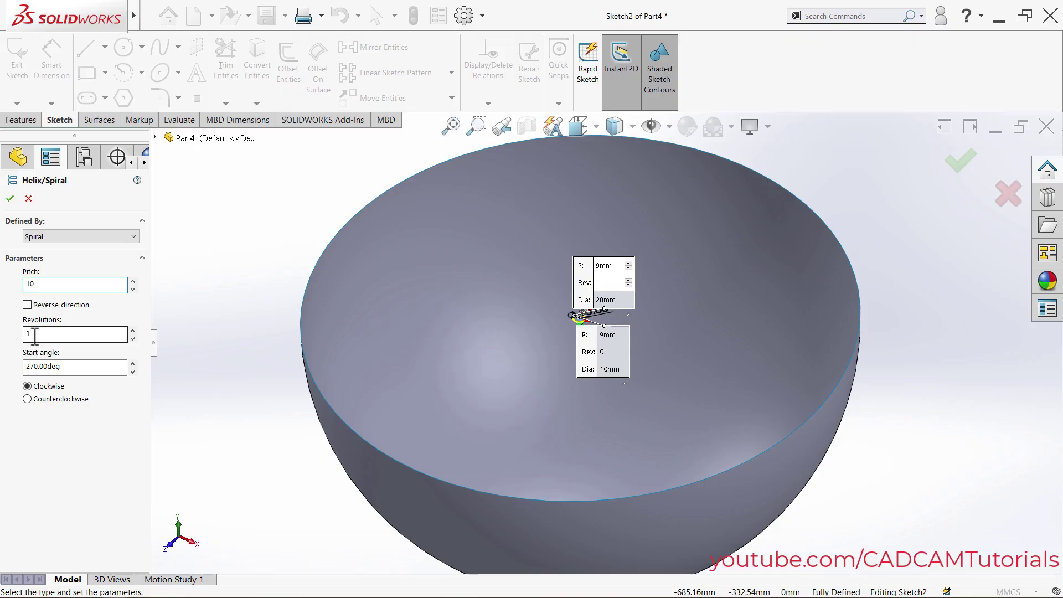
drag(34, 335, 17, 337)
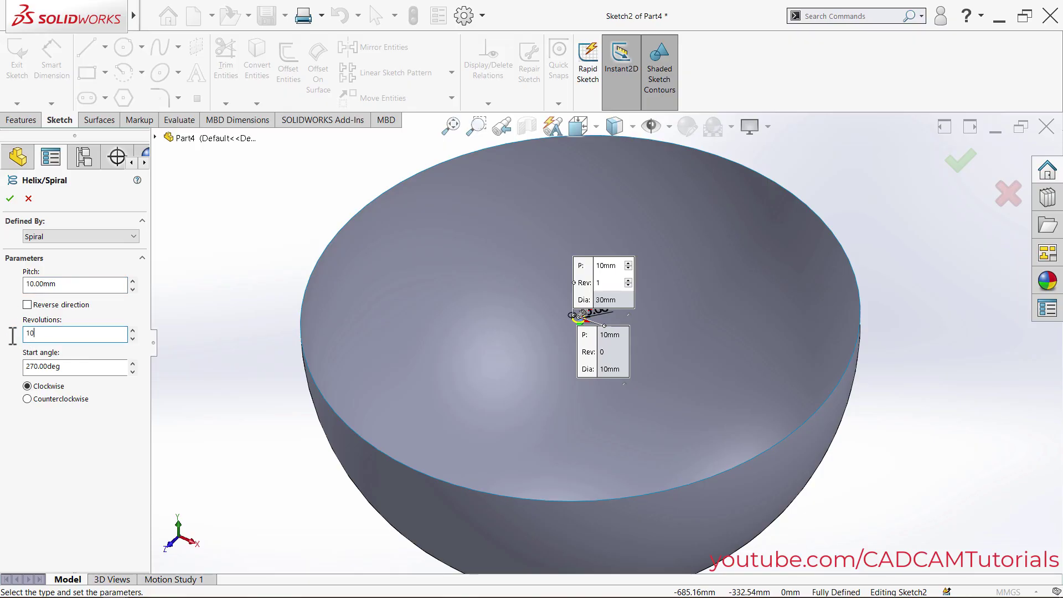
- Set the spiral's pitch to 50 mm and create the curve
click(69, 287)
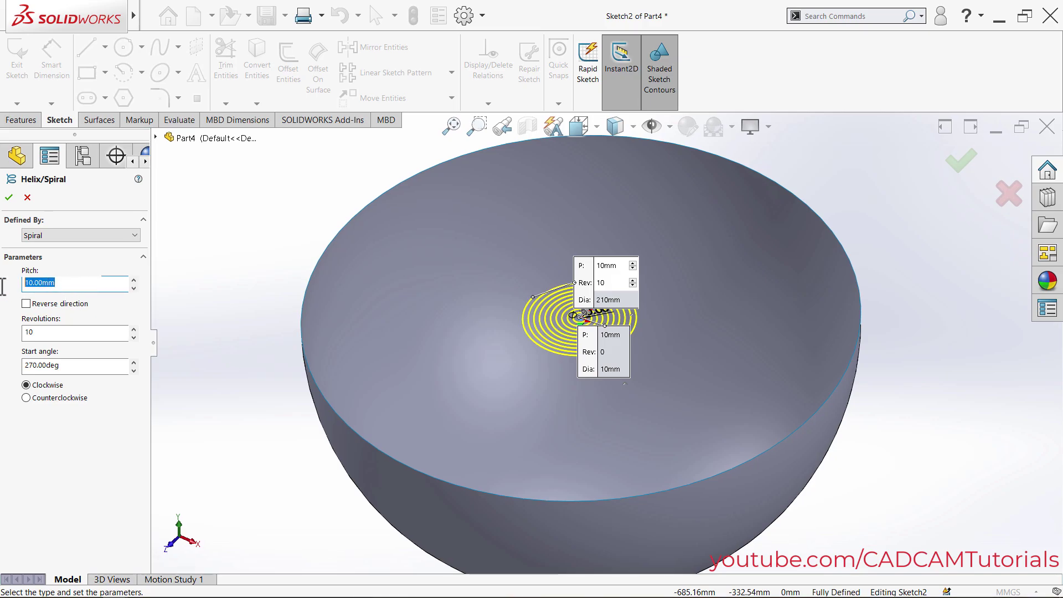
text(50)
key(Return)
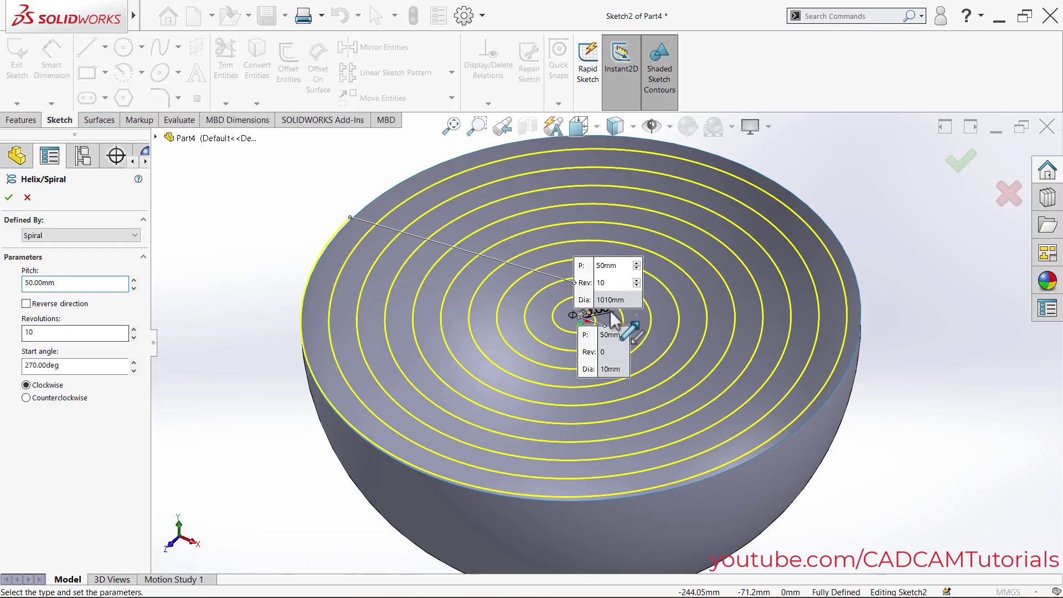
click(8, 198)
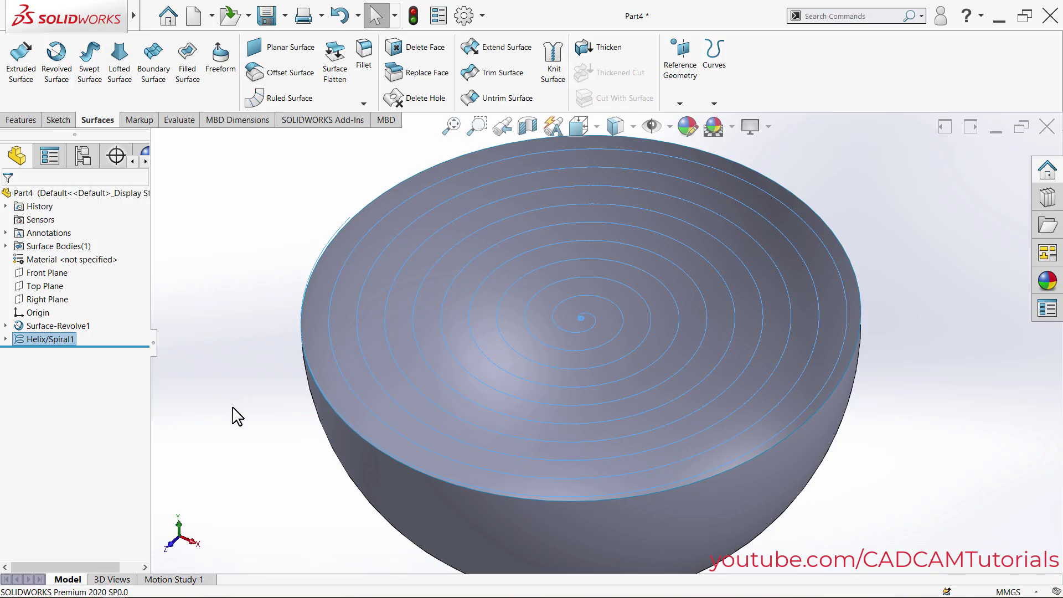
- Open a sketch on the Top Plane, convert the spiral curve into sketch entities, and finish the sketch
key(f)
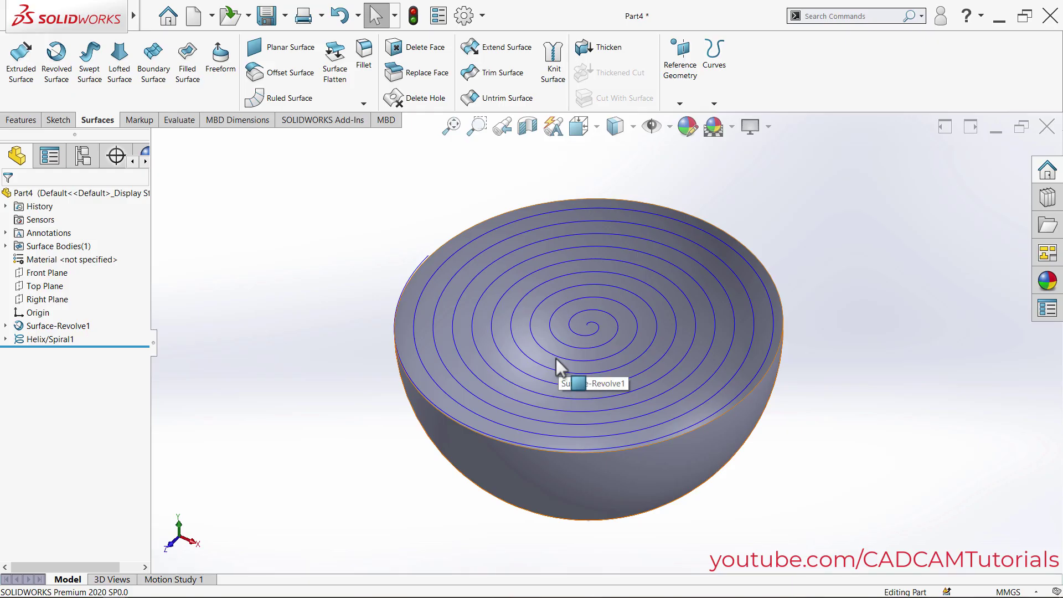
click(66, 123)
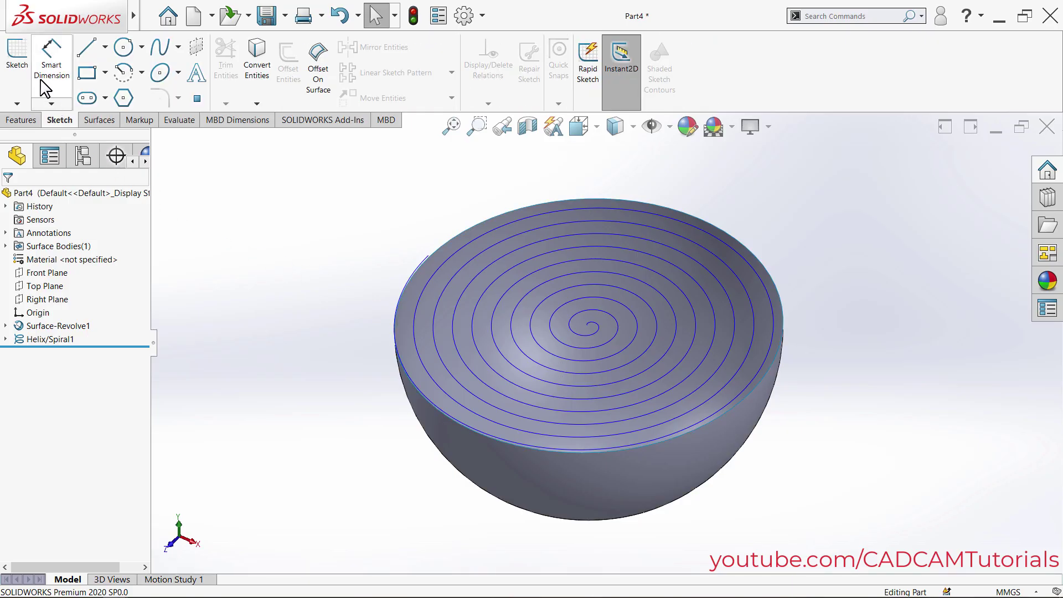
click(19, 65)
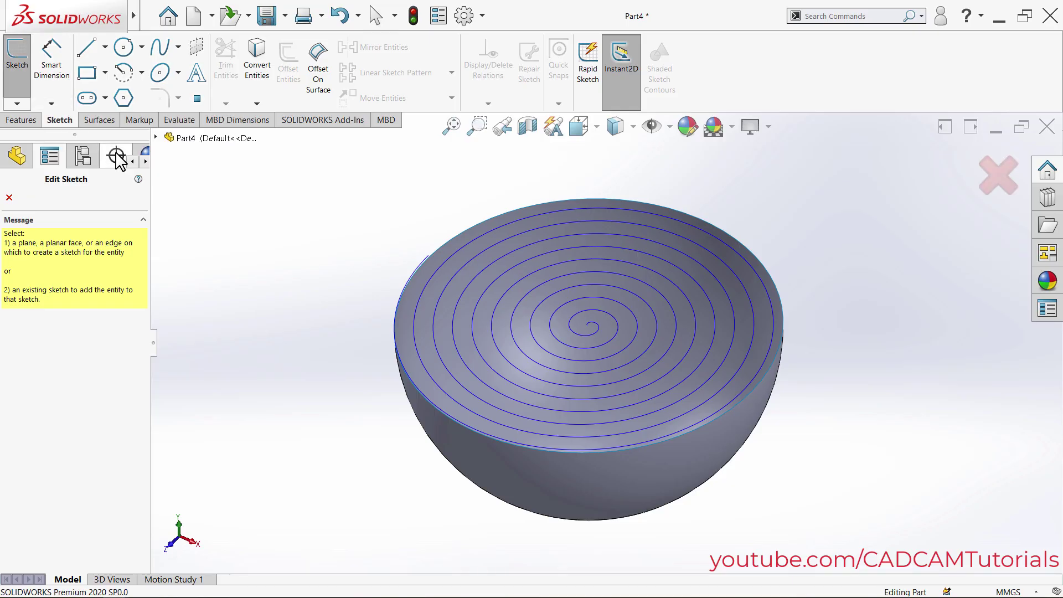
click(156, 137)
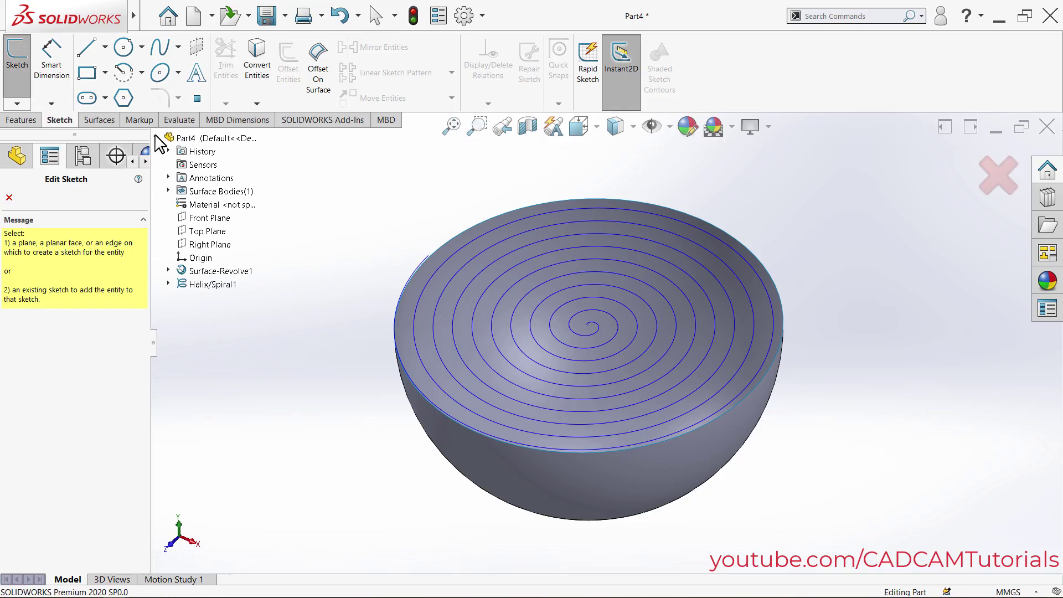
click(205, 232)
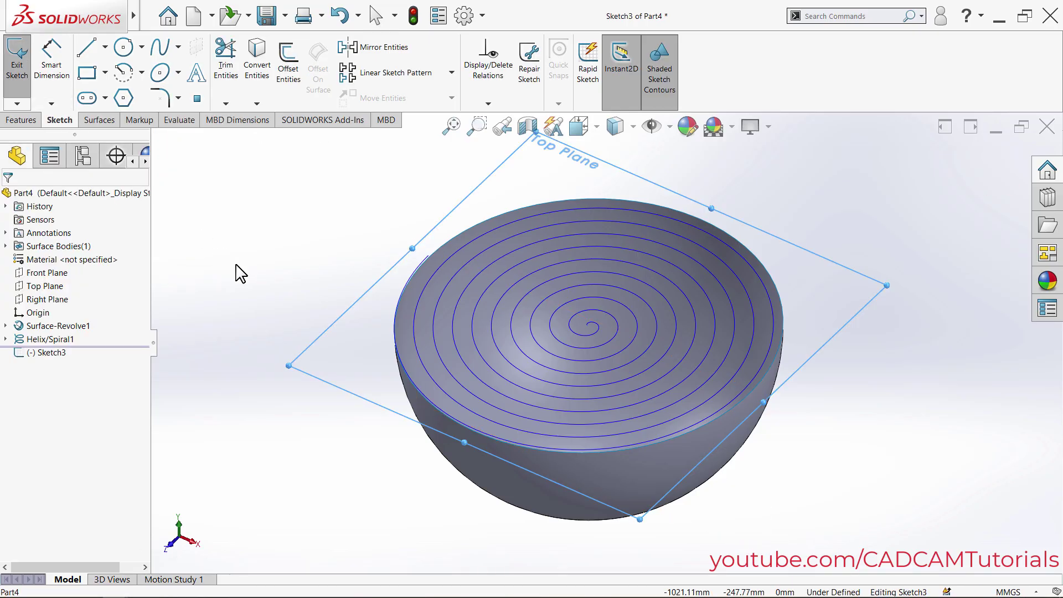
click(256, 77)
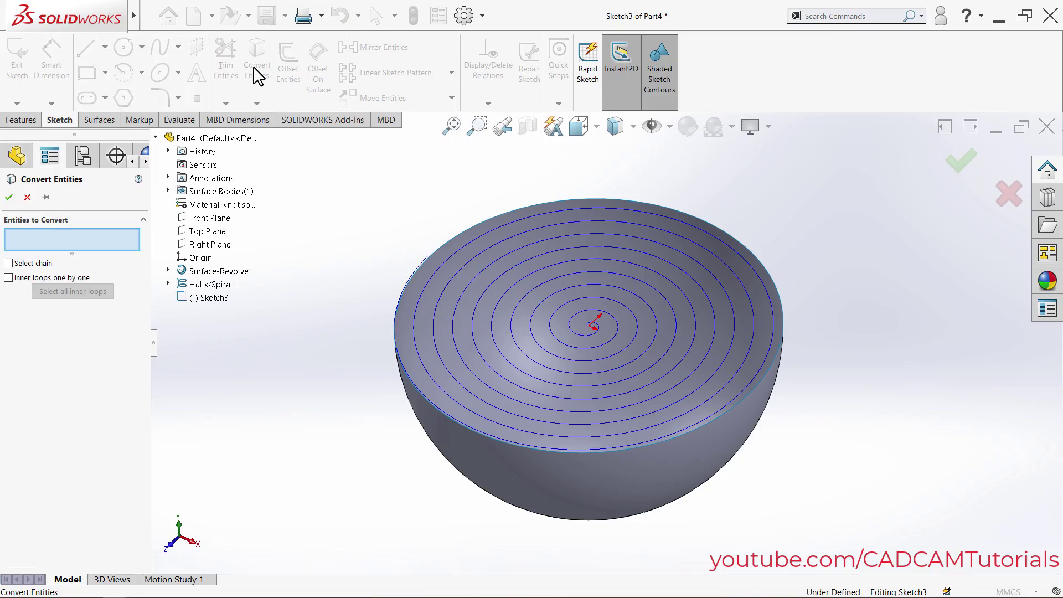
click(468, 369)
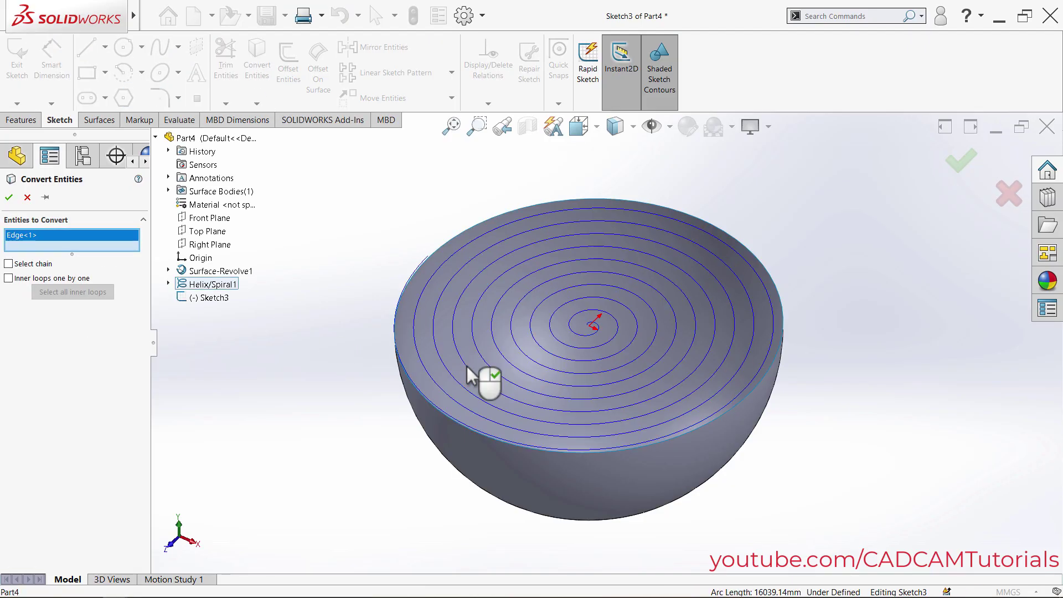
click(9, 198)
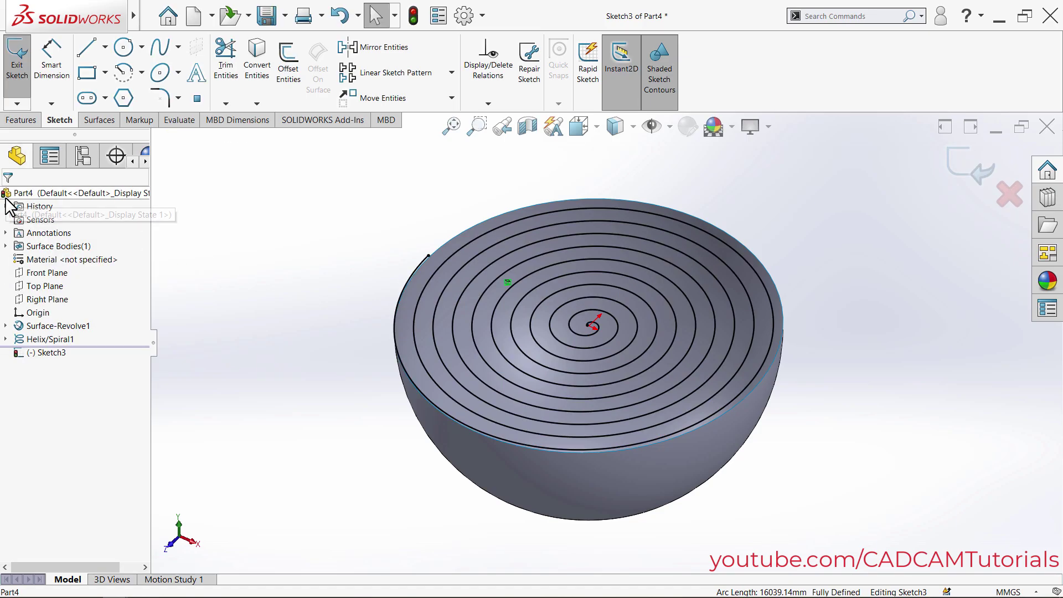
click(966, 181)
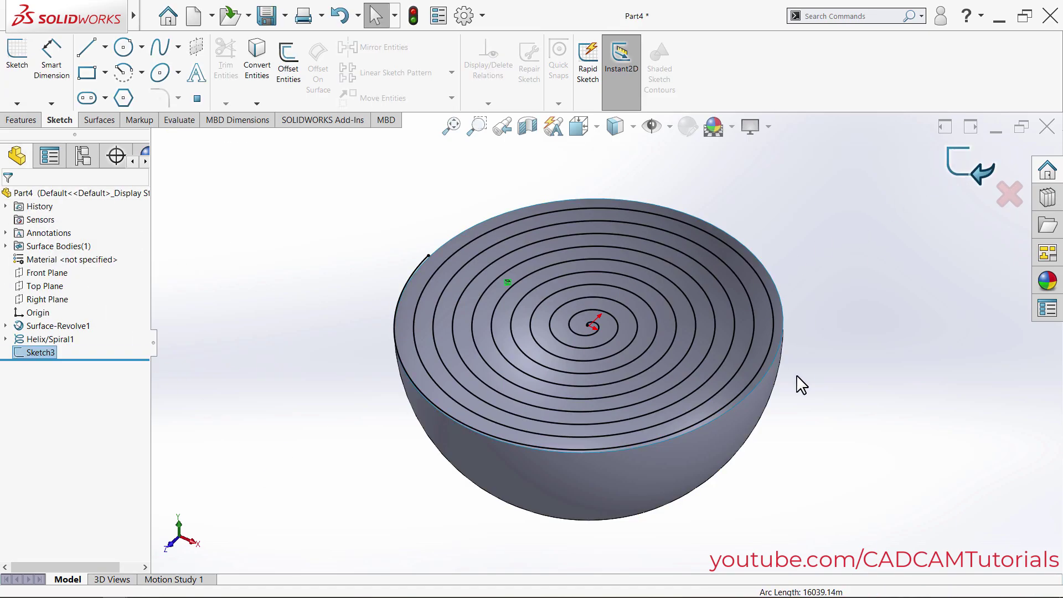
click(40, 353)
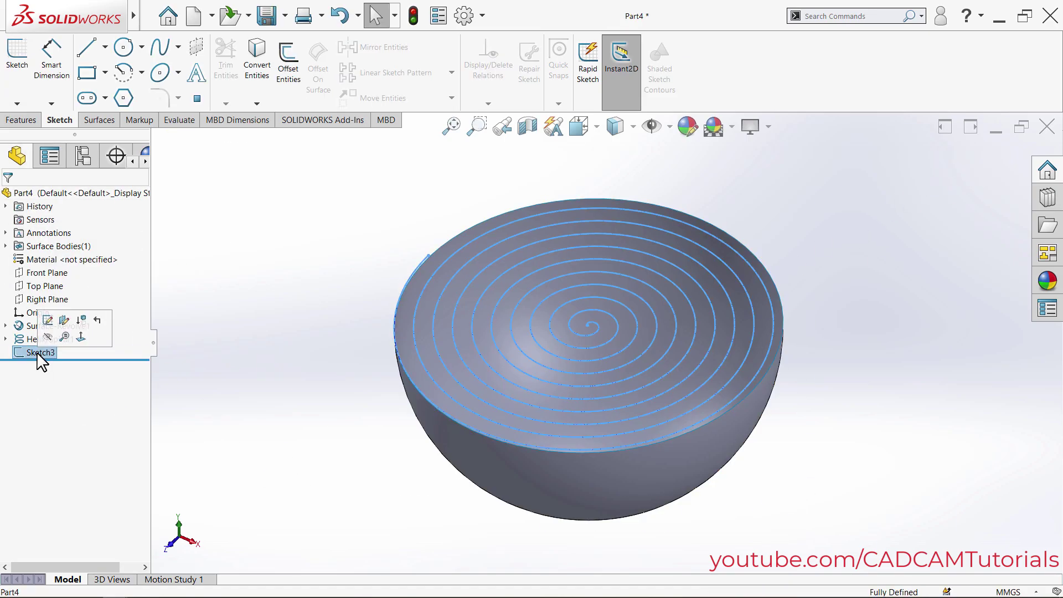
click(340, 491)
middle_drag(343, 491, 655, 304)
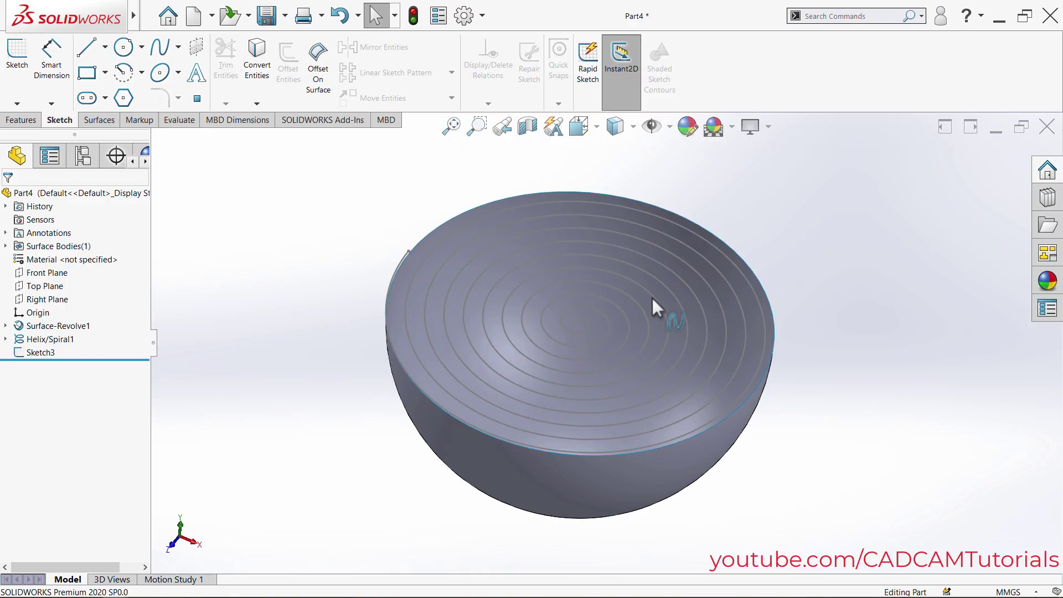
click(534, 446)
- Project the converted spiral sketch onto the revolved surface using Sketch on faces with the projection reversed, and create the curve
click(16, 121)
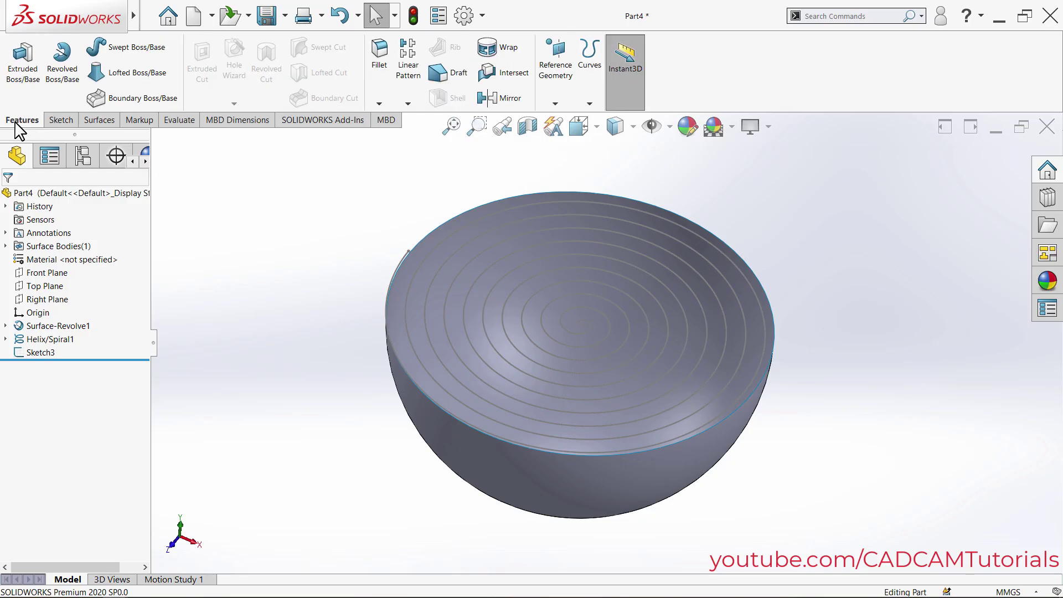
click(591, 101)
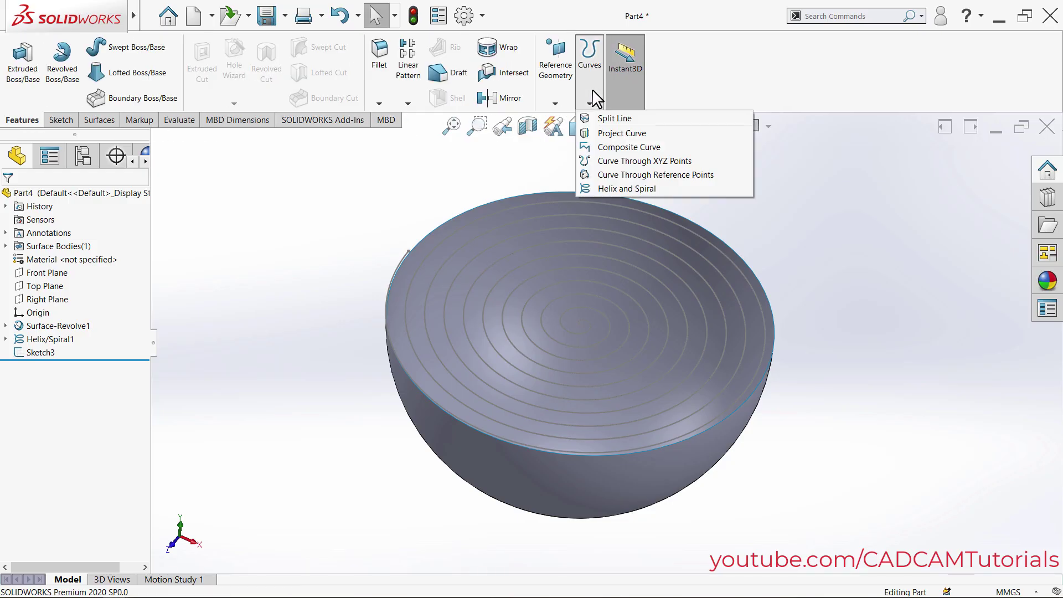
click(616, 135)
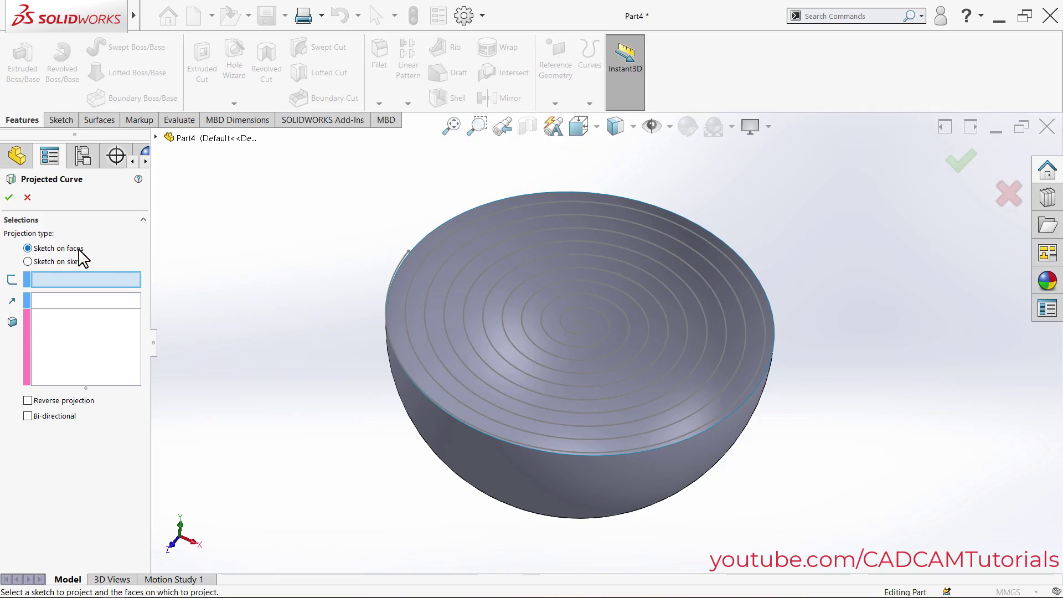
click(420, 363)
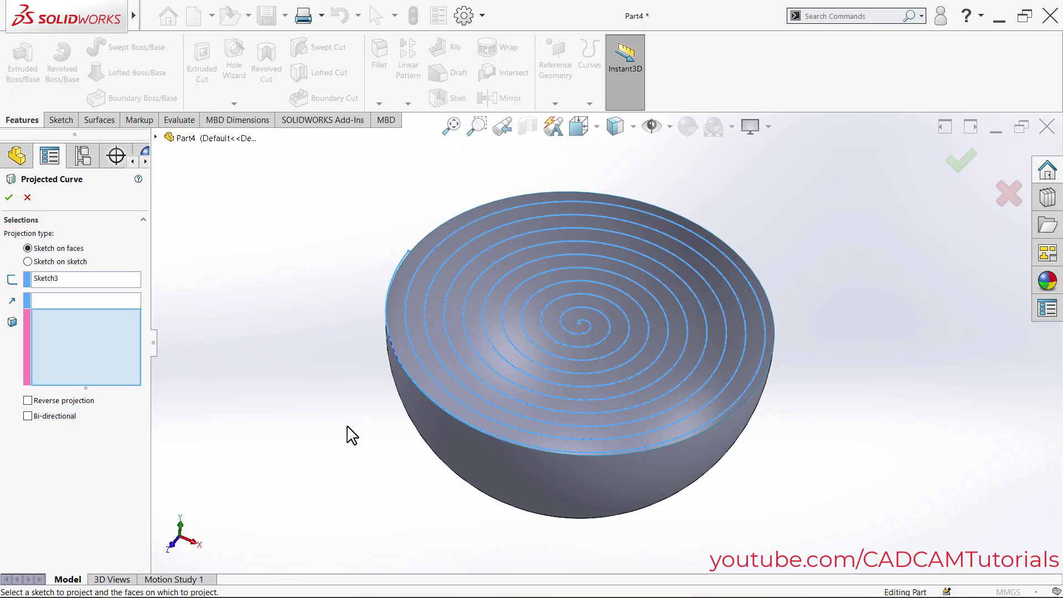
click(556, 502)
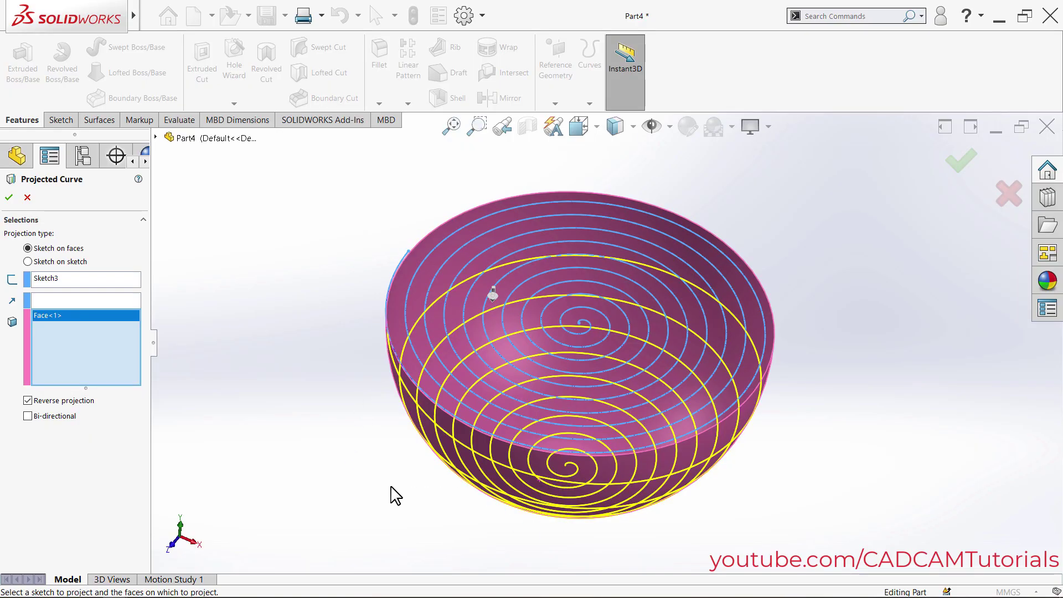
mouse_move(391, 494)
middle_down()
mouse_move(367, 397)
mouse_move(347, 416)
mouse_move(365, 429)
middle_up()
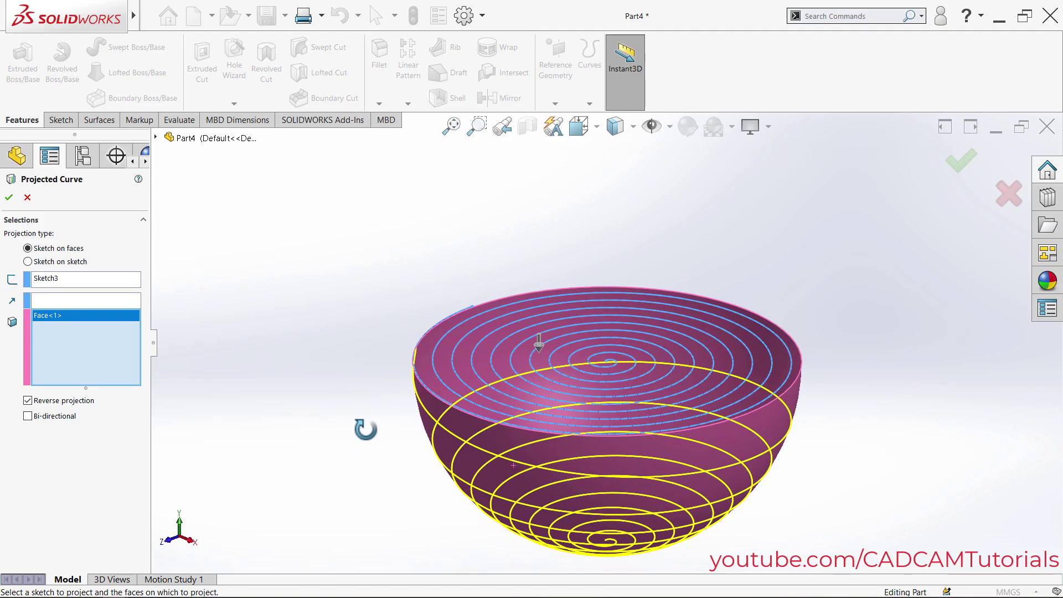
right_click(365, 427)
click(394, 504)
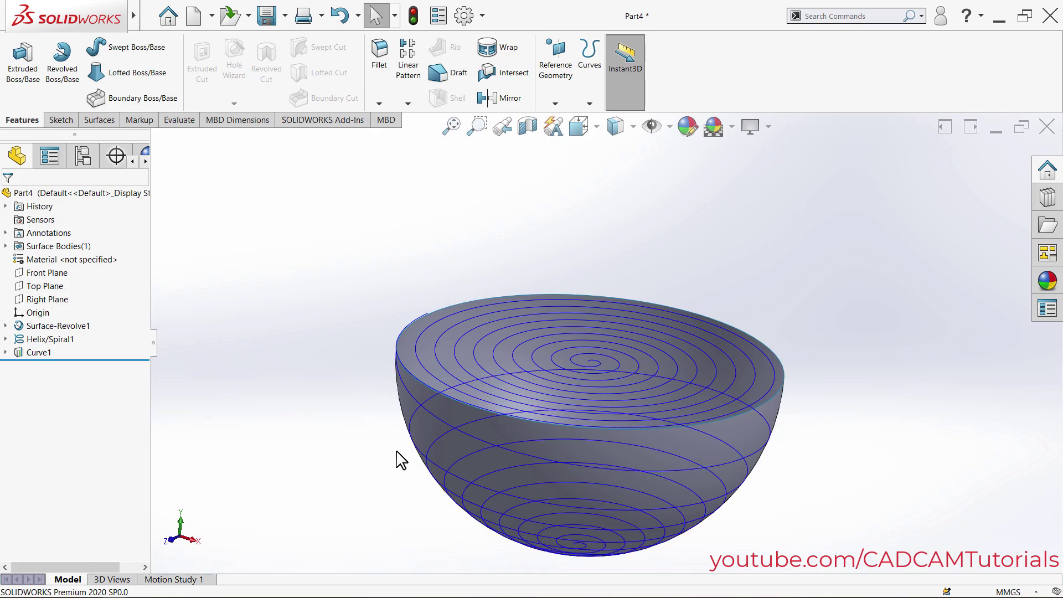
- Hide the flat spiral curve and the revolved surface body, keeping the projected curve shown
mouse_move(403, 458)
middle_down()
mouse_move(393, 476)
mouse_move(396, 452)
middle_up()
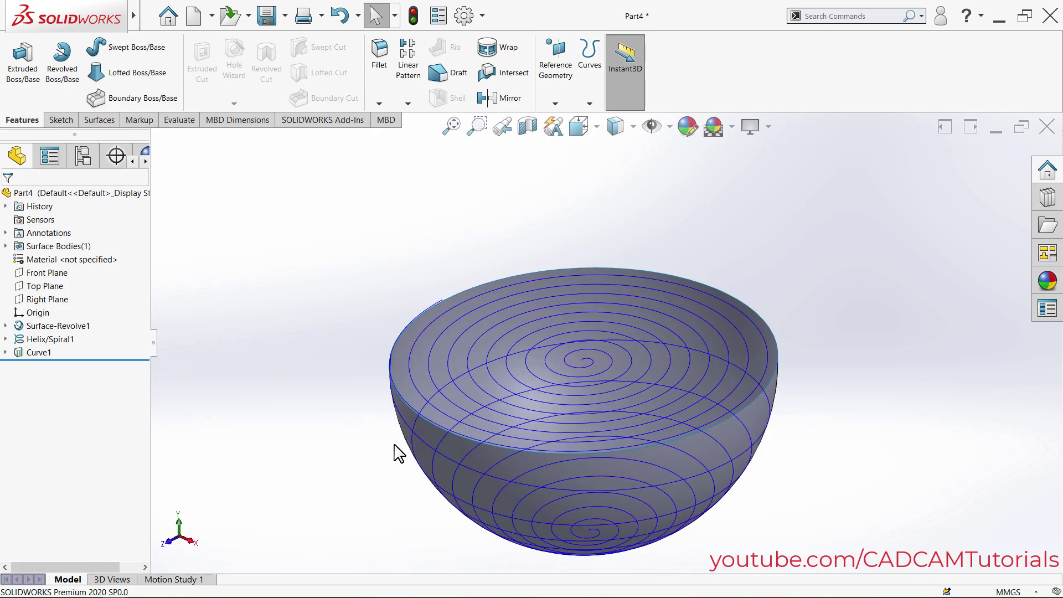
click(430, 374)
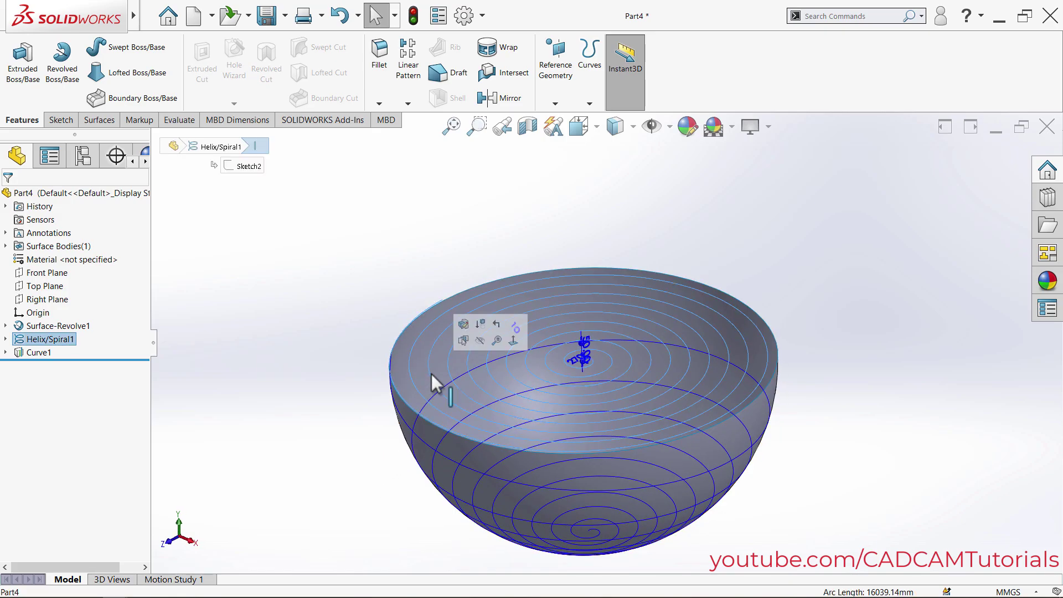
click(479, 340)
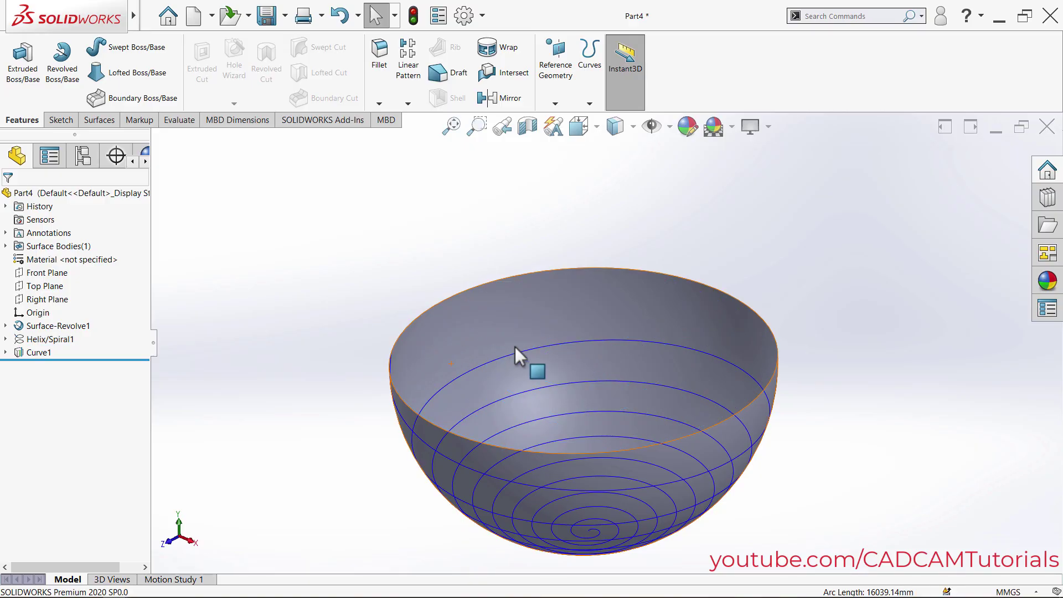
click(700, 448)
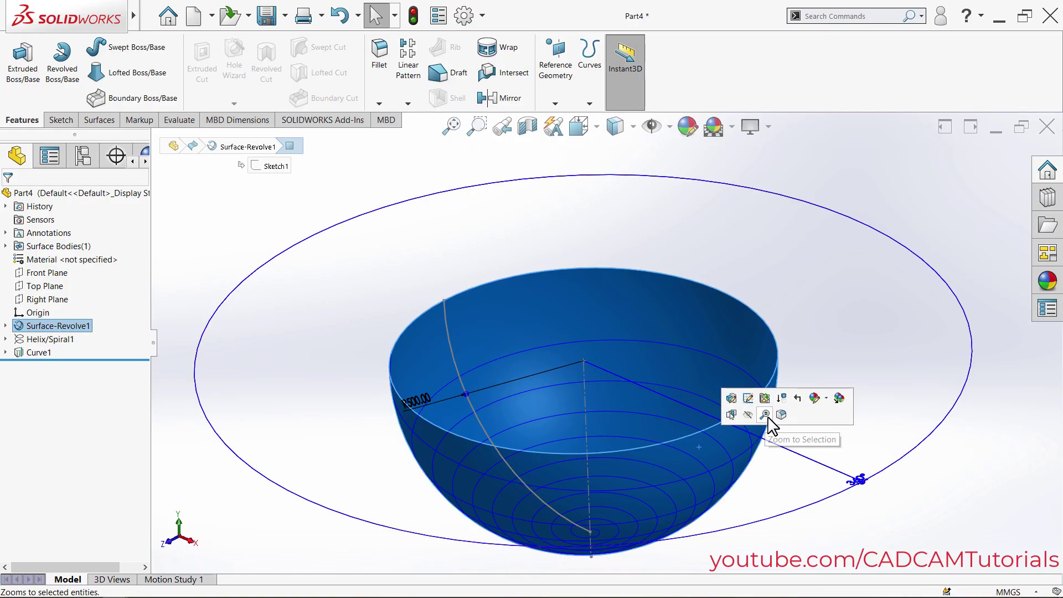
click(748, 414)
- Create a reference plane perpendicular to the projected curve and coincident with its inner endpoint
middle_drag(812, 505, 543, 323)
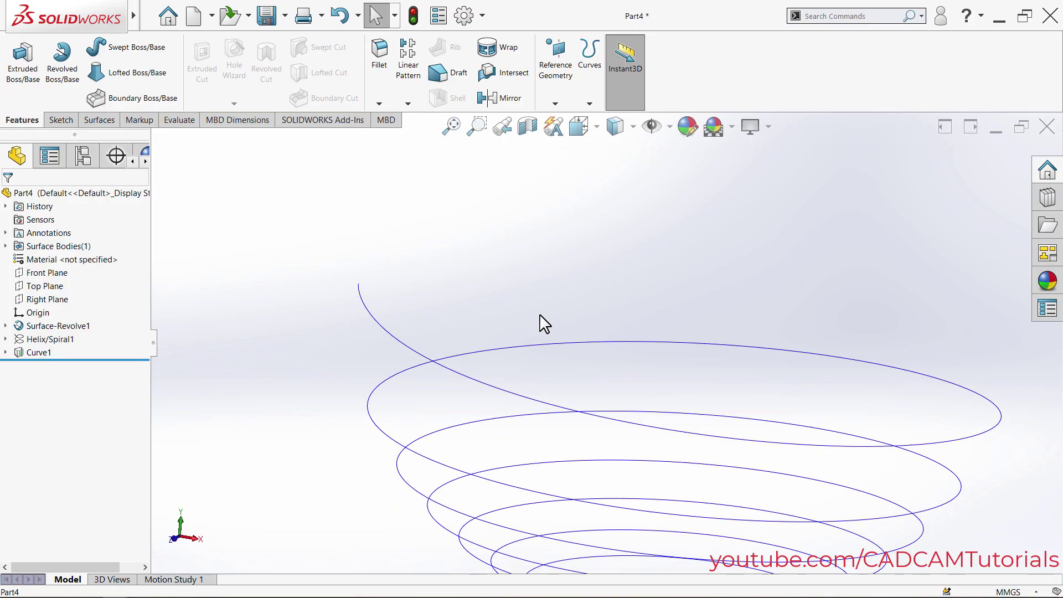
click(451, 126)
click(579, 125)
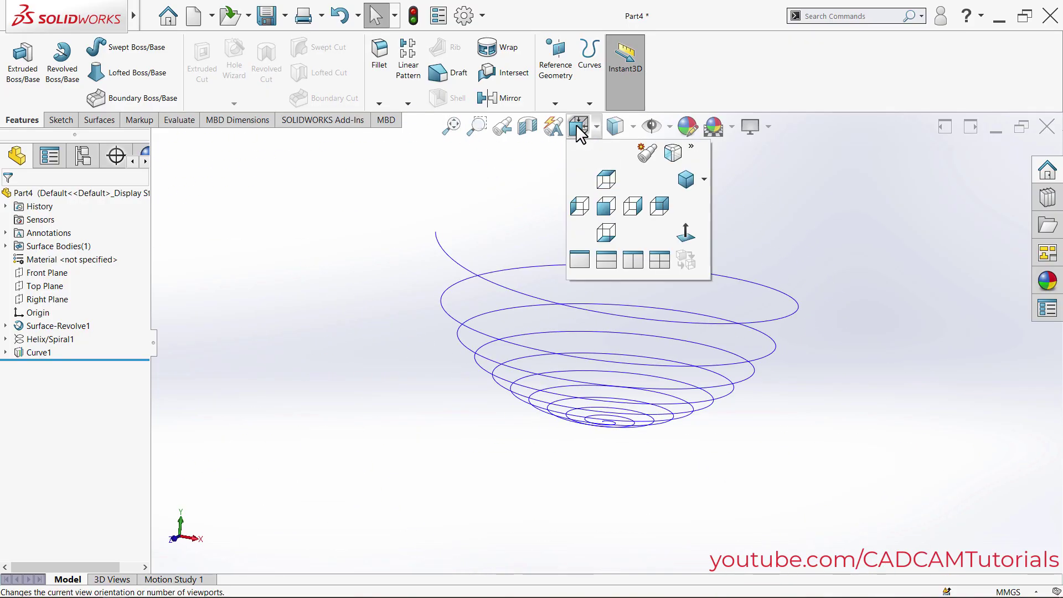
click(682, 188)
scroll(680, 299, down, 3)
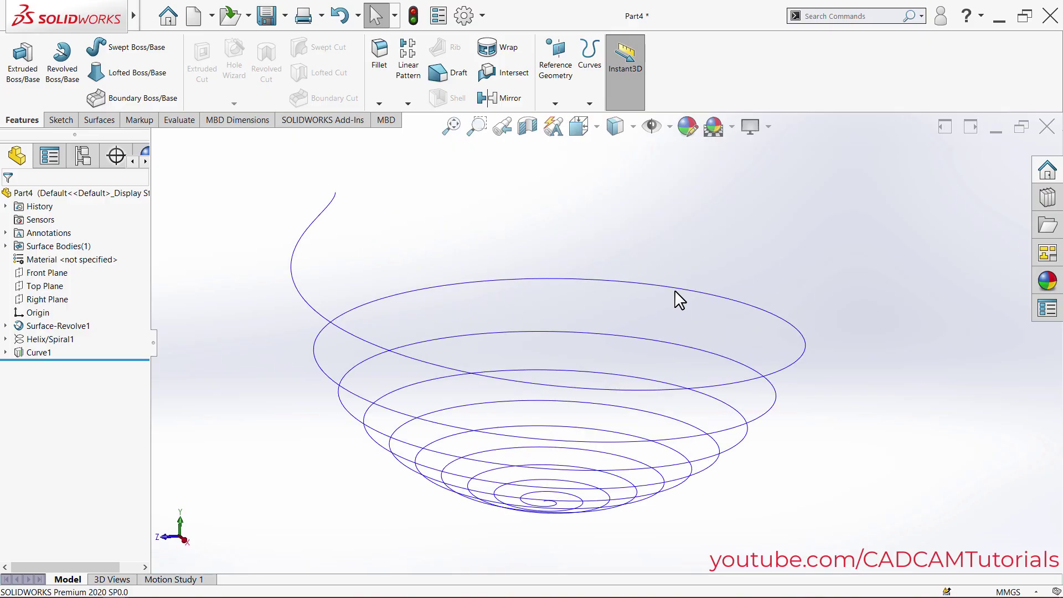
middle_drag(429, 241, 411, 240)
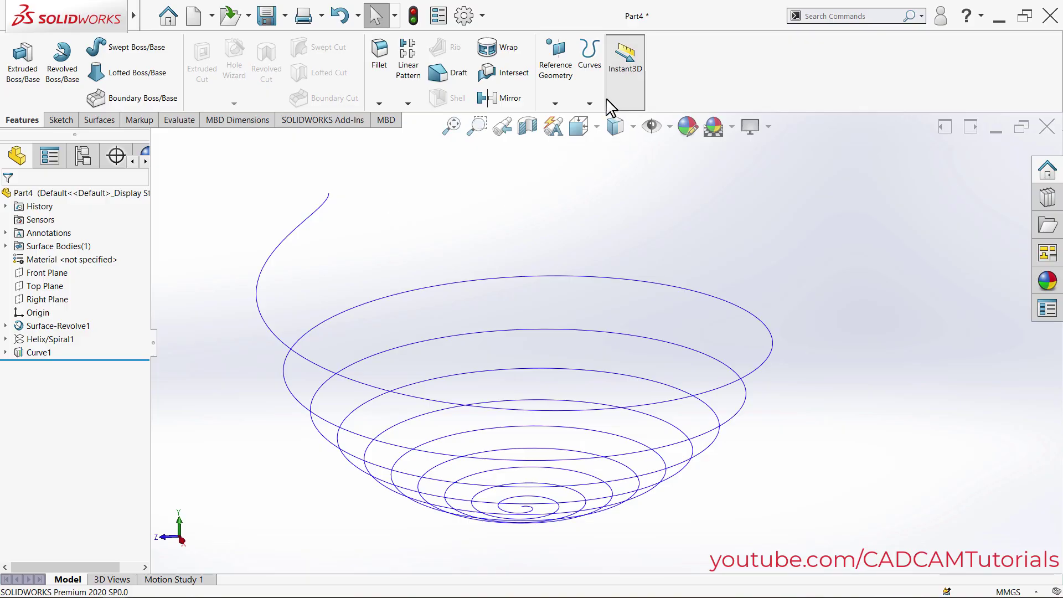
click(558, 82)
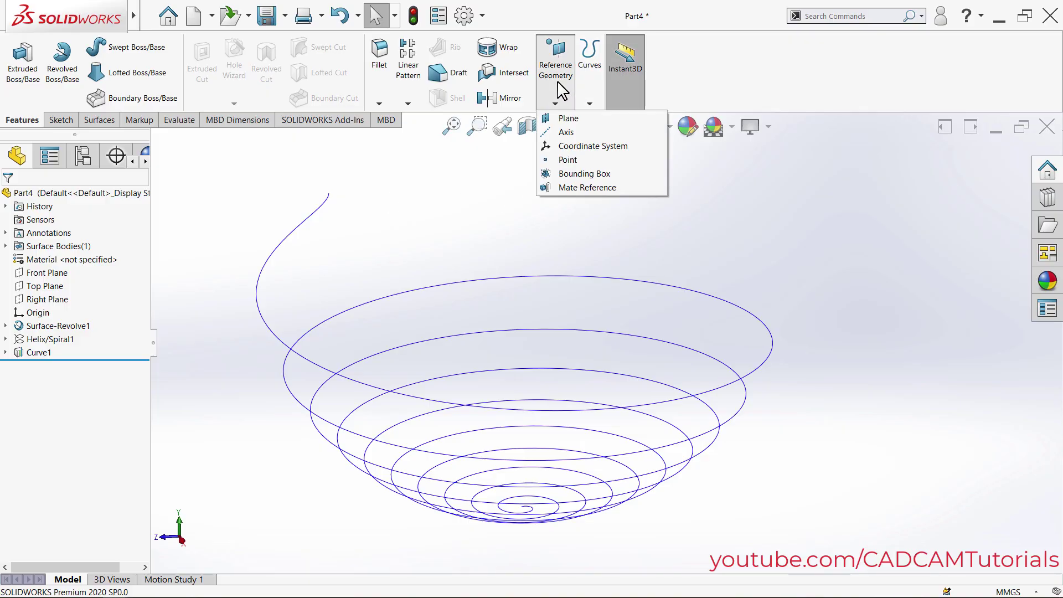
click(566, 118)
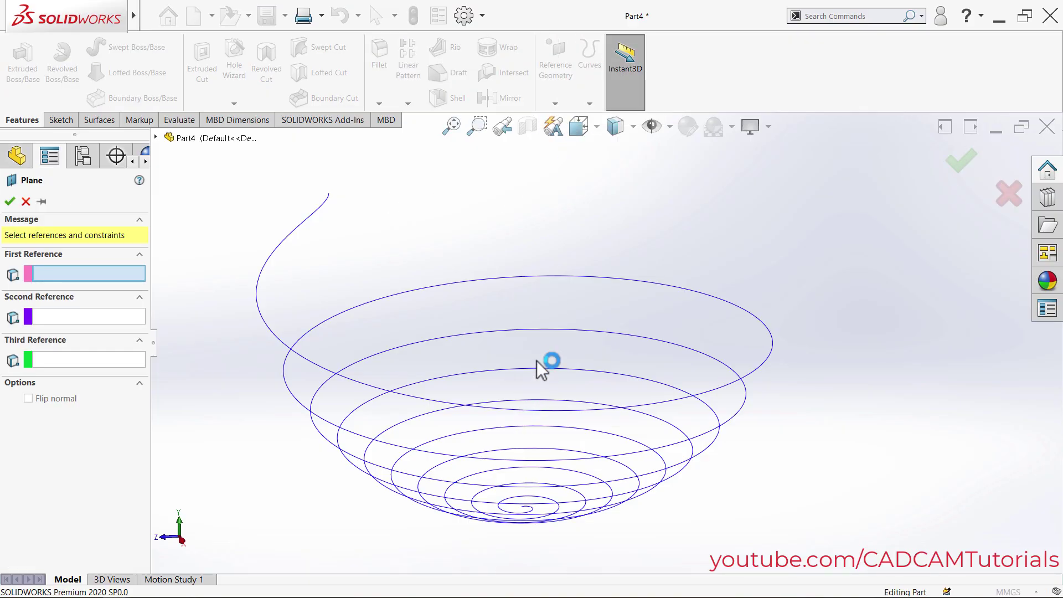
middle_drag(536, 361, 533, 532)
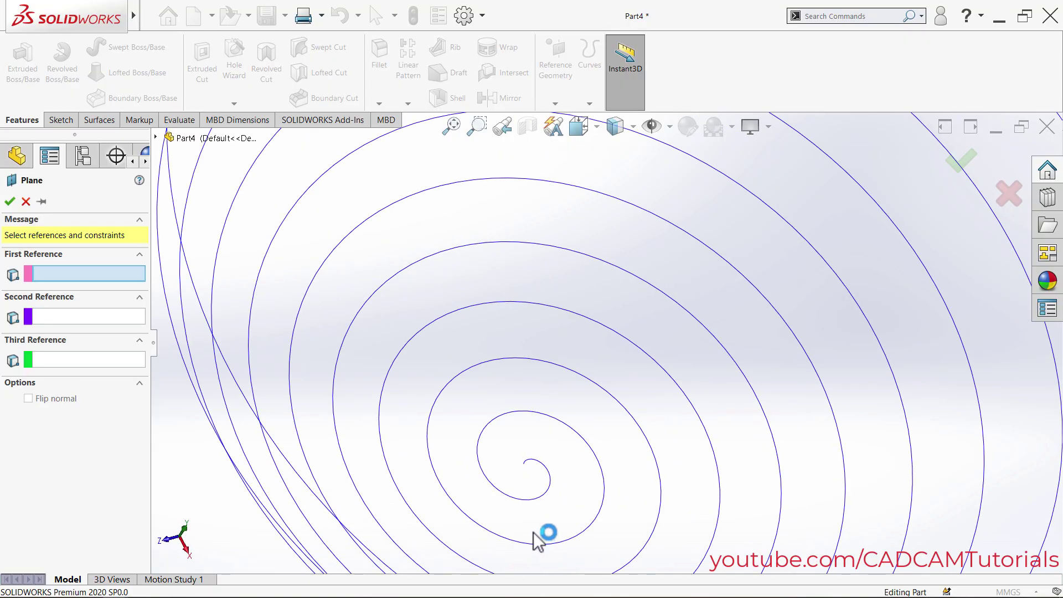
click(555, 455)
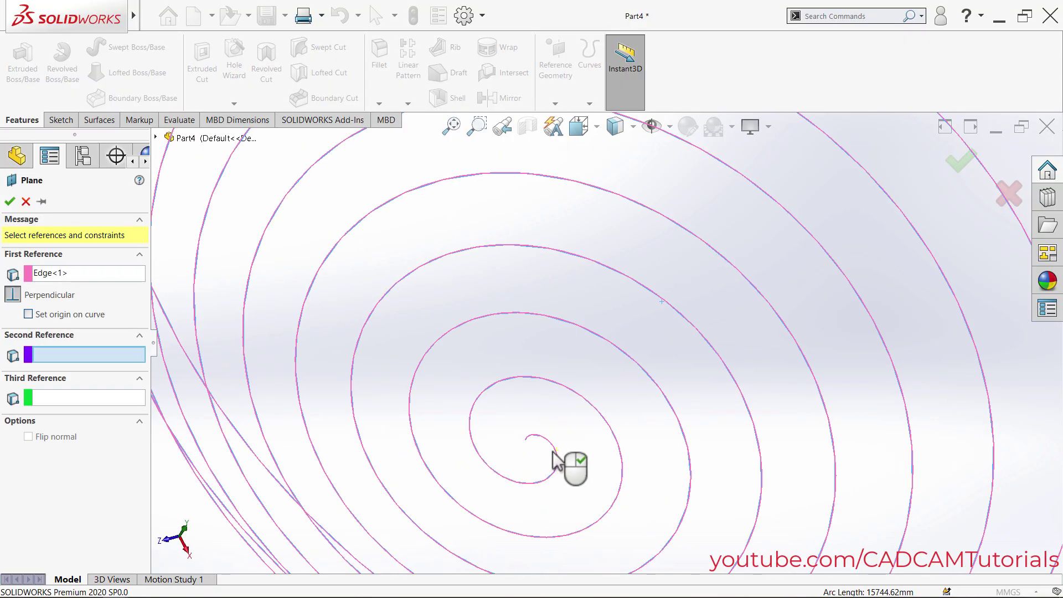
click(525, 440)
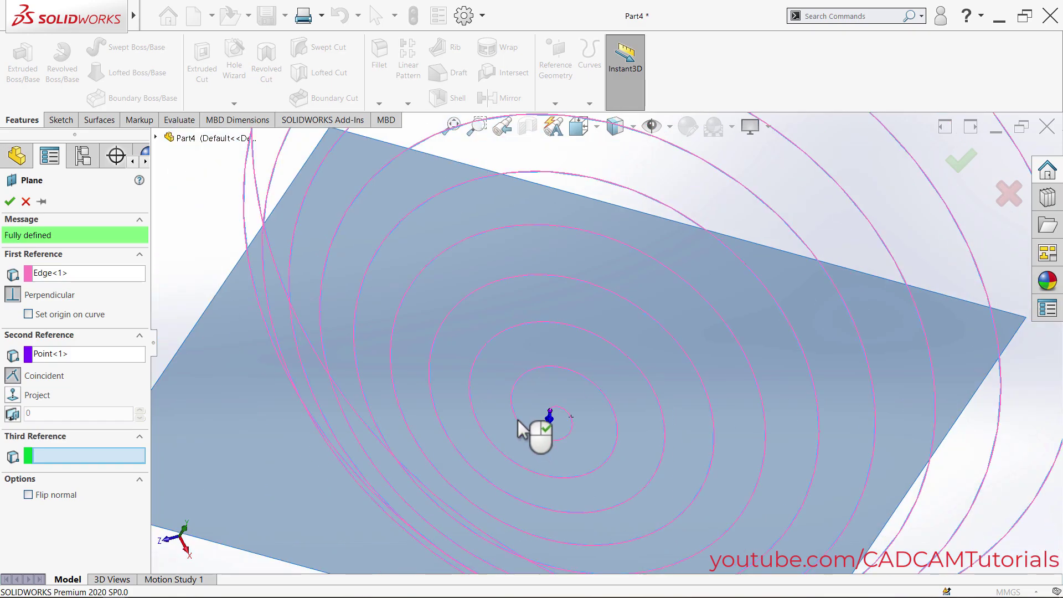
mouse_move(526, 440)
middle_down()
mouse_move(527, 404)
mouse_move(505, 460)
mouse_move(522, 441)
middle_up()
right_click(521, 442)
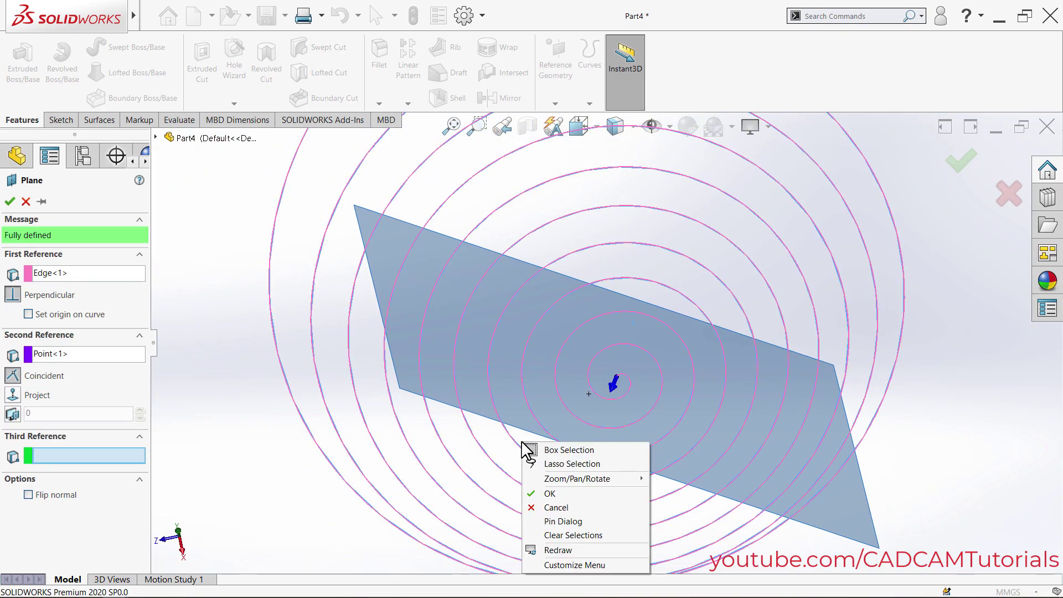
click(551, 493)
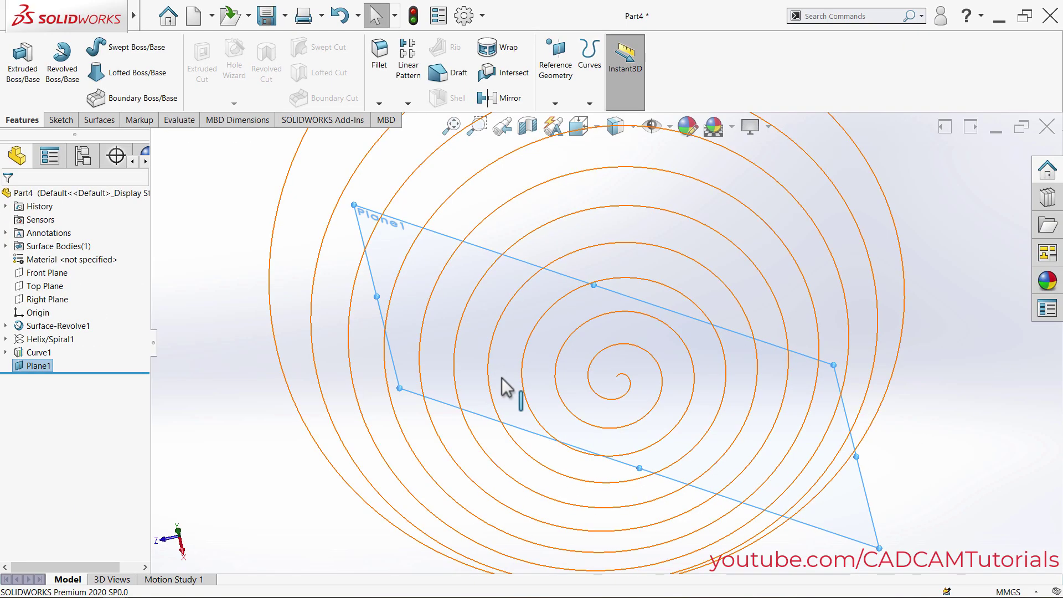
- Open a sketch on the new plane and draw a circle of about 7.6 mm radius centred on the curve's inner endpoint
click(61, 120)
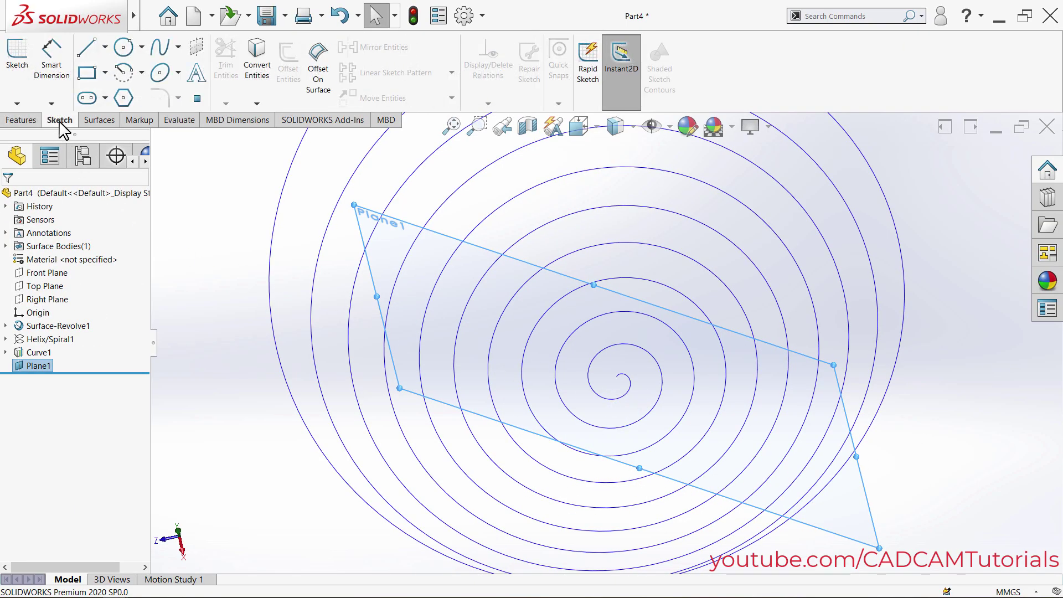
click(18, 68)
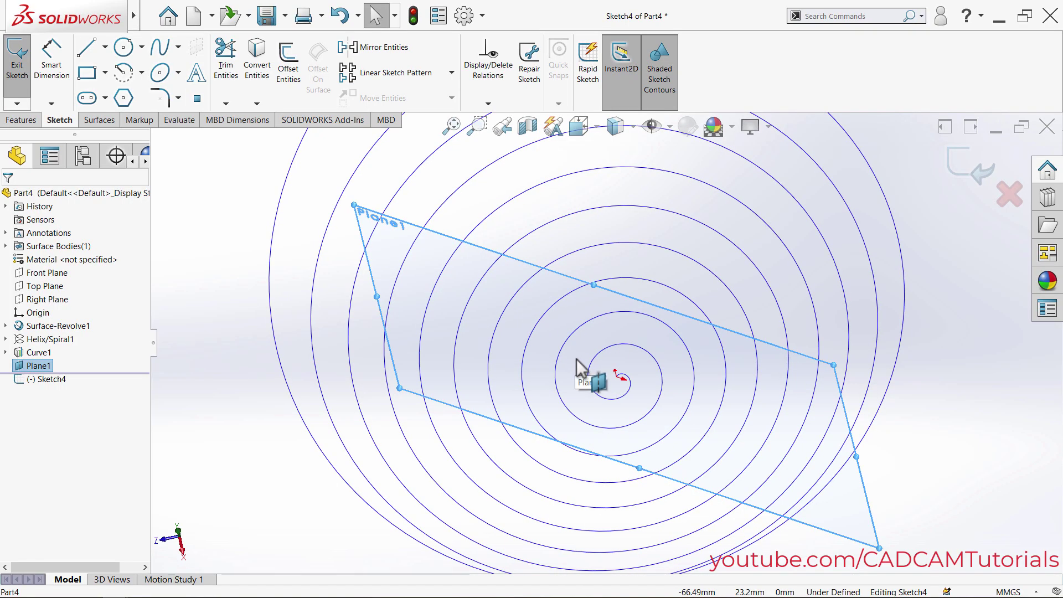
click(48, 380)
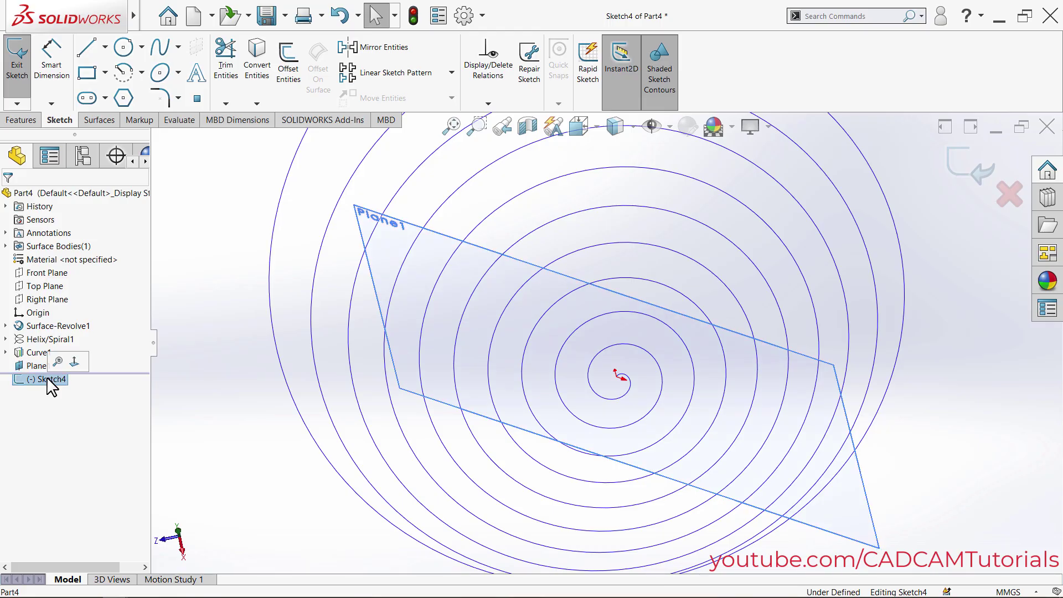
click(74, 362)
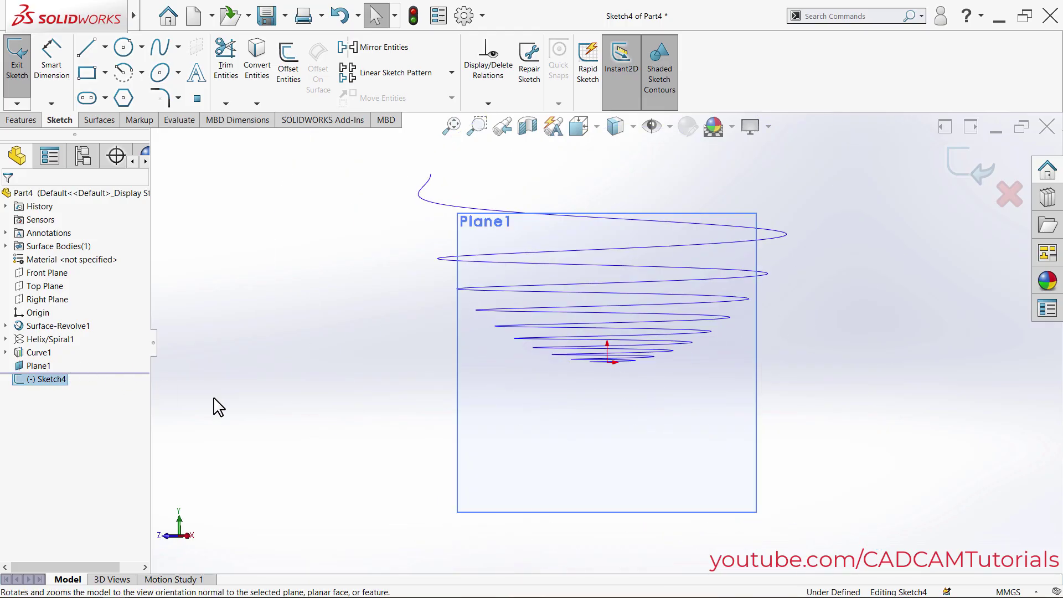
middle_drag(832, 356, 588, 370)
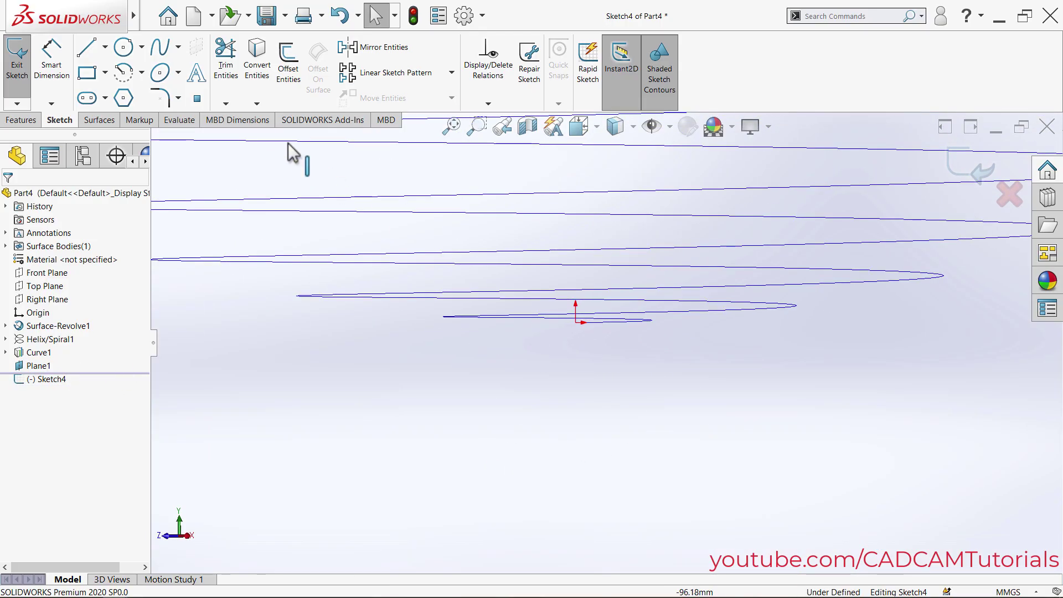
click(123, 47)
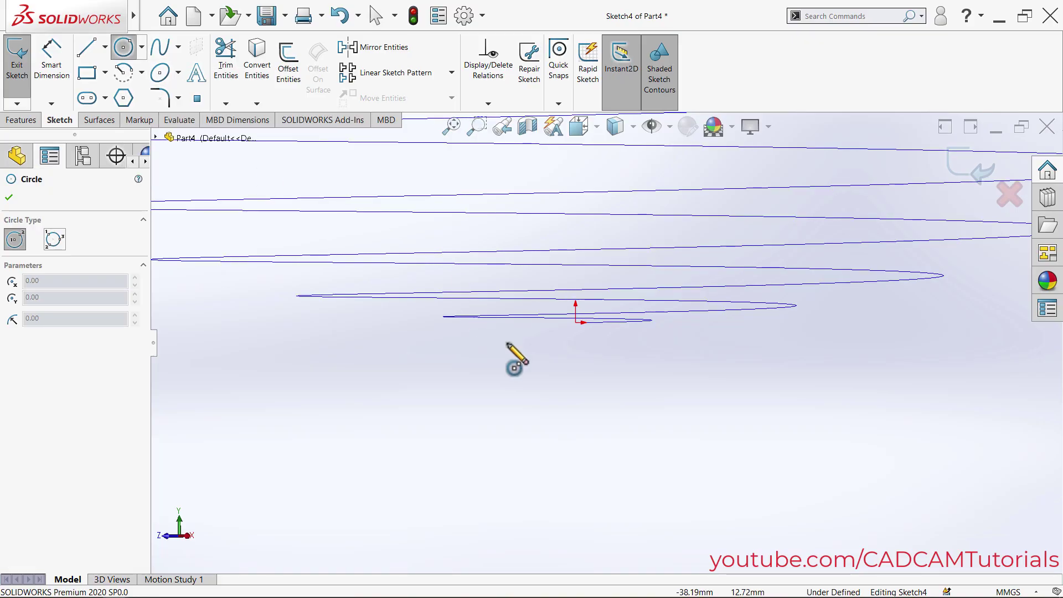
click(576, 323)
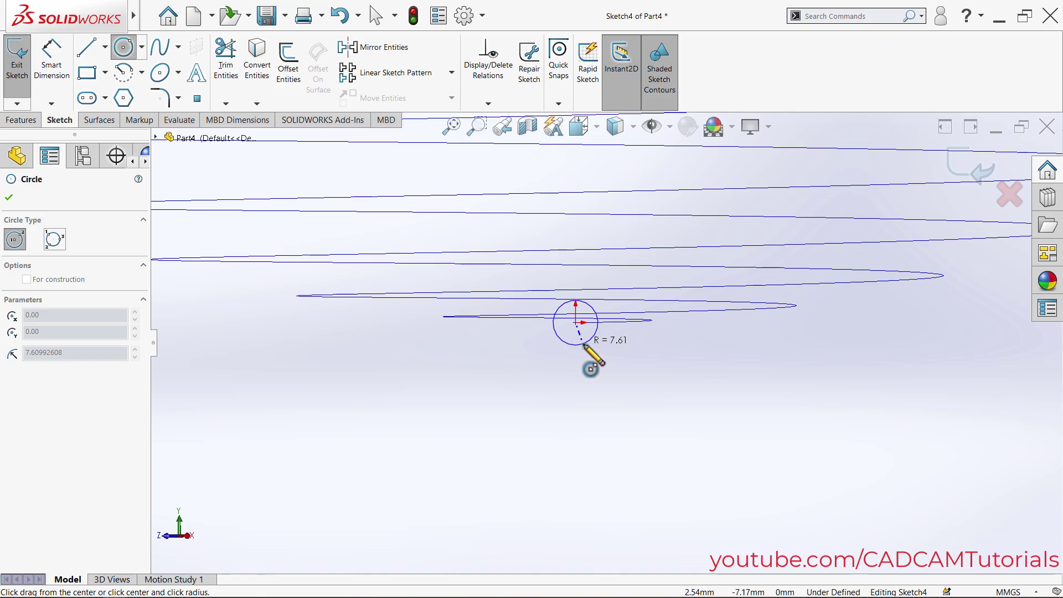
click(584, 345)
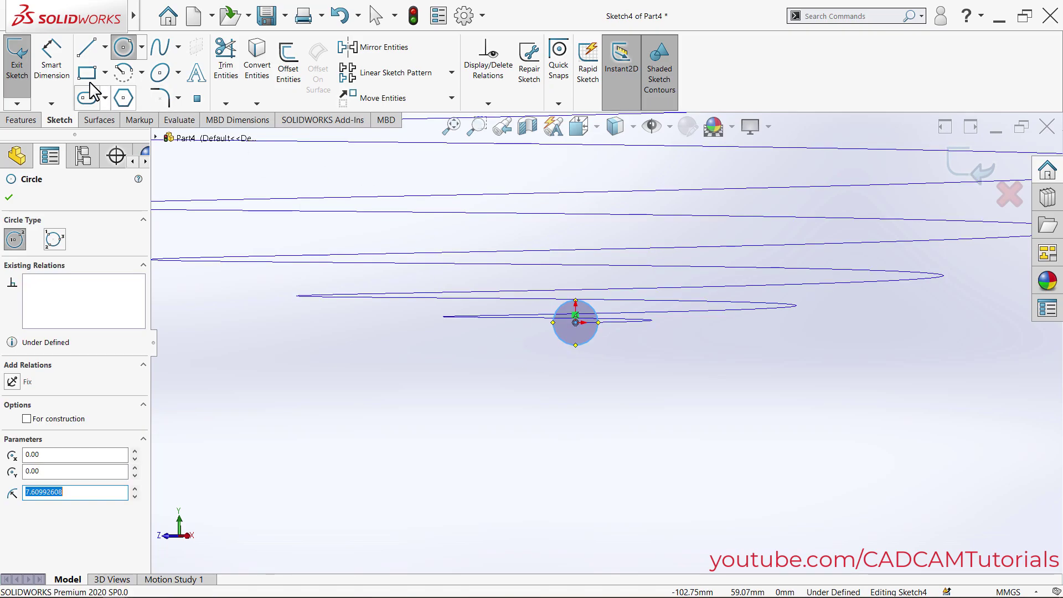
- Dimension the circle's diameter as 20 mm and finish the sketch
click(49, 79)
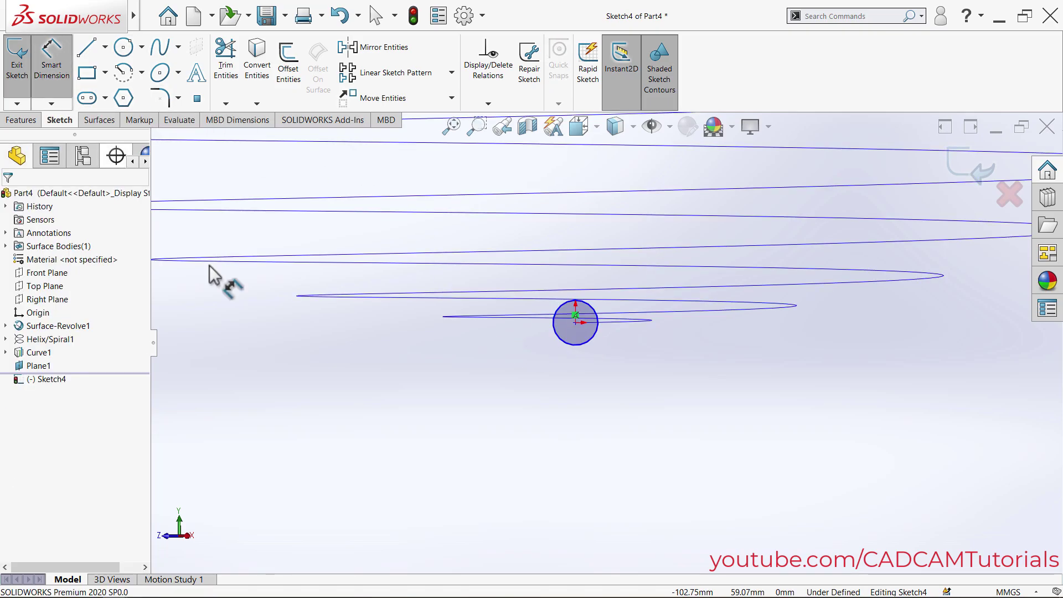
click(597, 346)
click(641, 380)
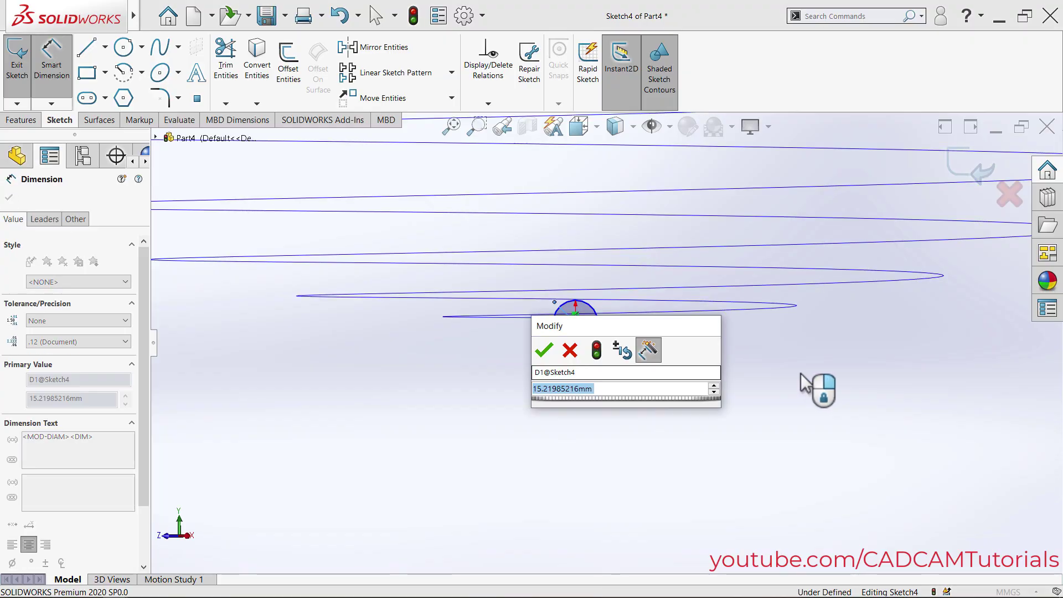
text(2)
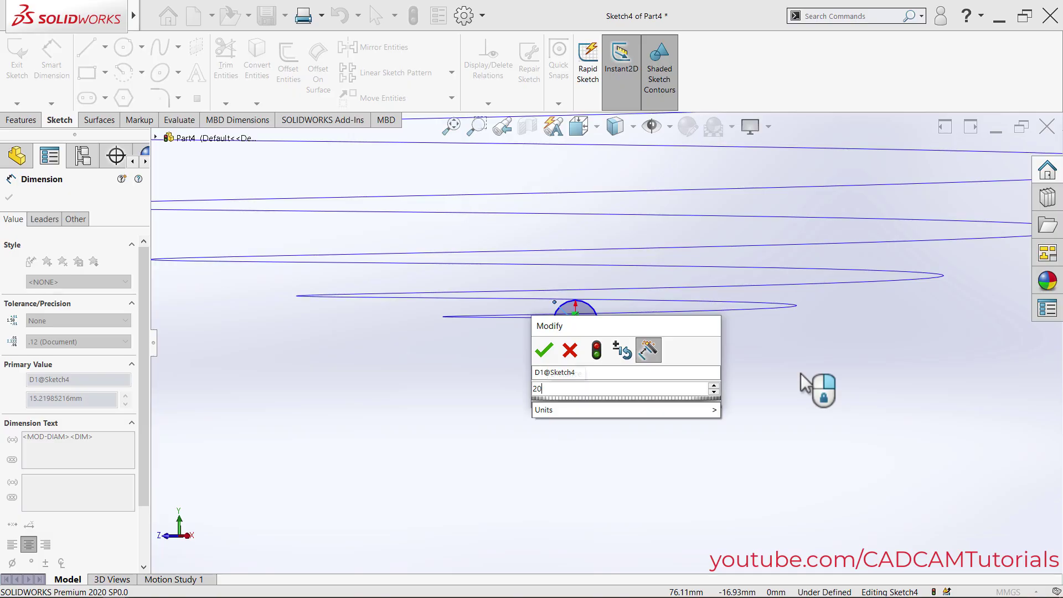
text(0)
key(Return)
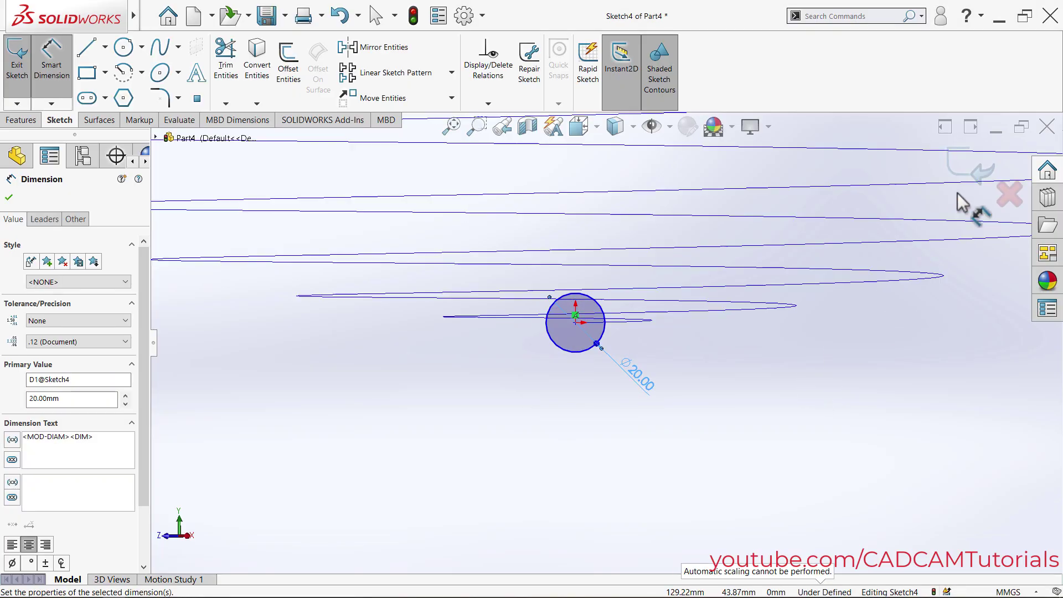
click(973, 176)
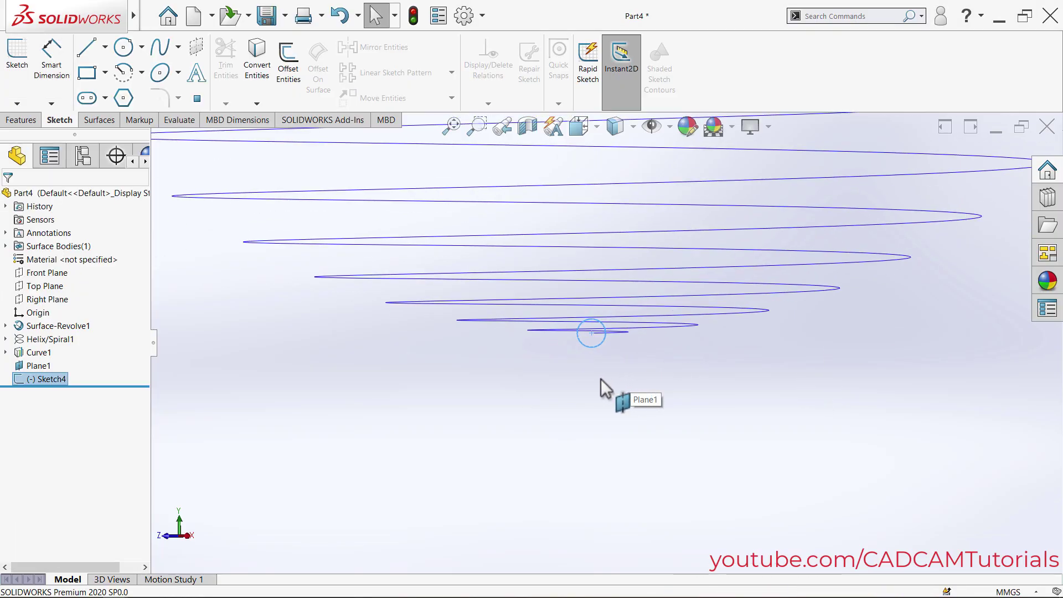
- Hide the reference plane at the inner end of the projected curve
click(798, 438)
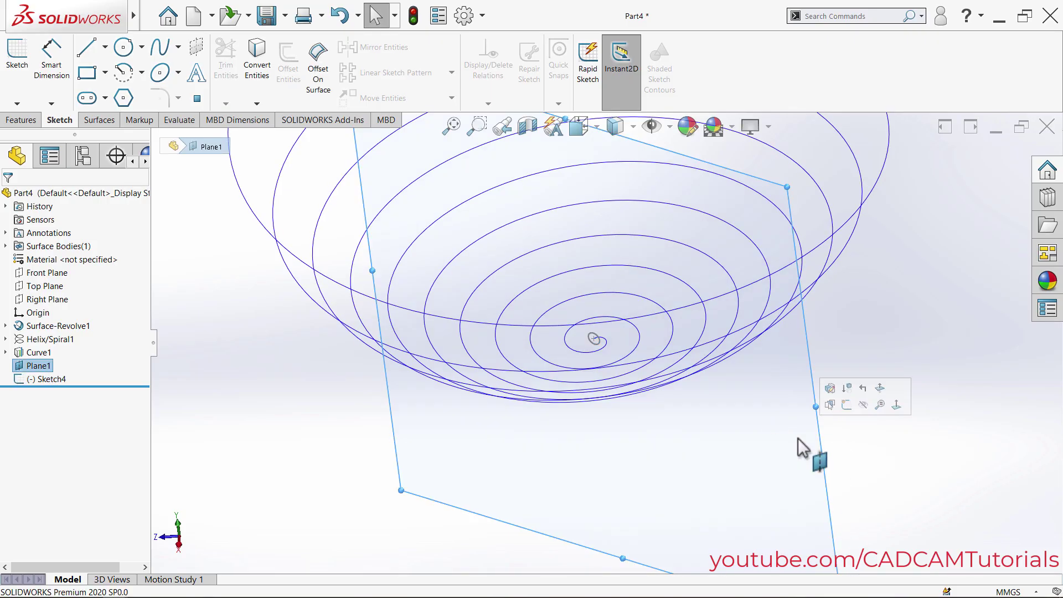
click(864, 407)
scroll(647, 368, up, 3)
scroll(567, 347, down, 4)
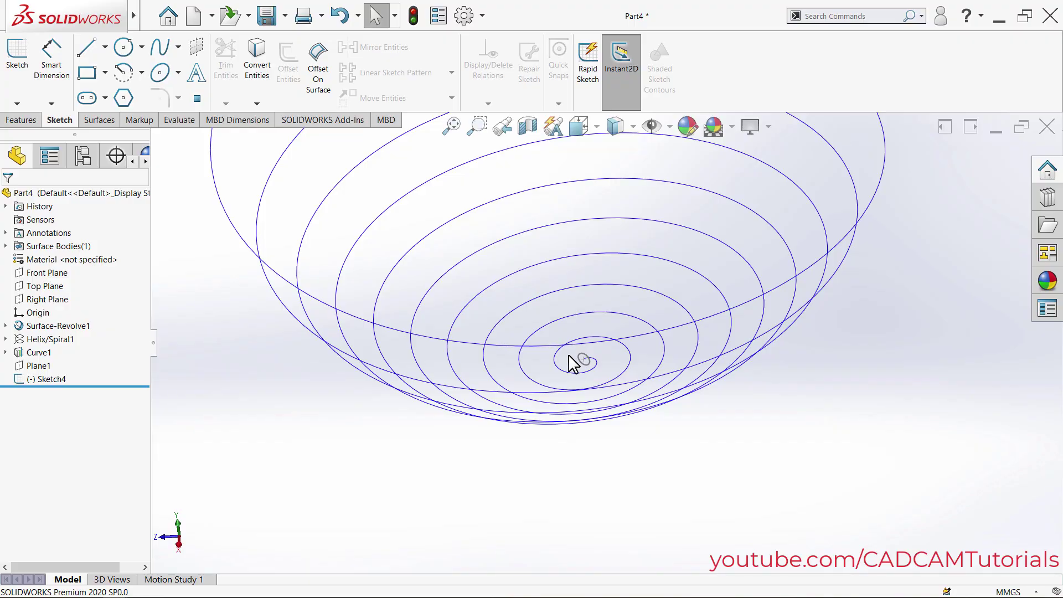
- Sweep the 20 mm circle sketch along the projected spiral curve to form a solid spiral rod
click(23, 120)
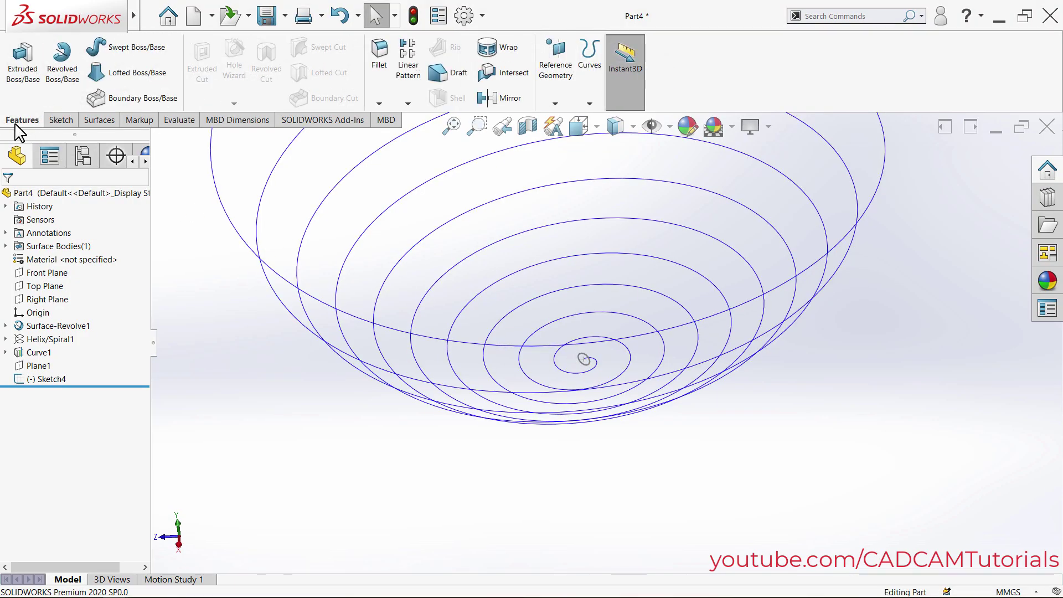
click(113, 52)
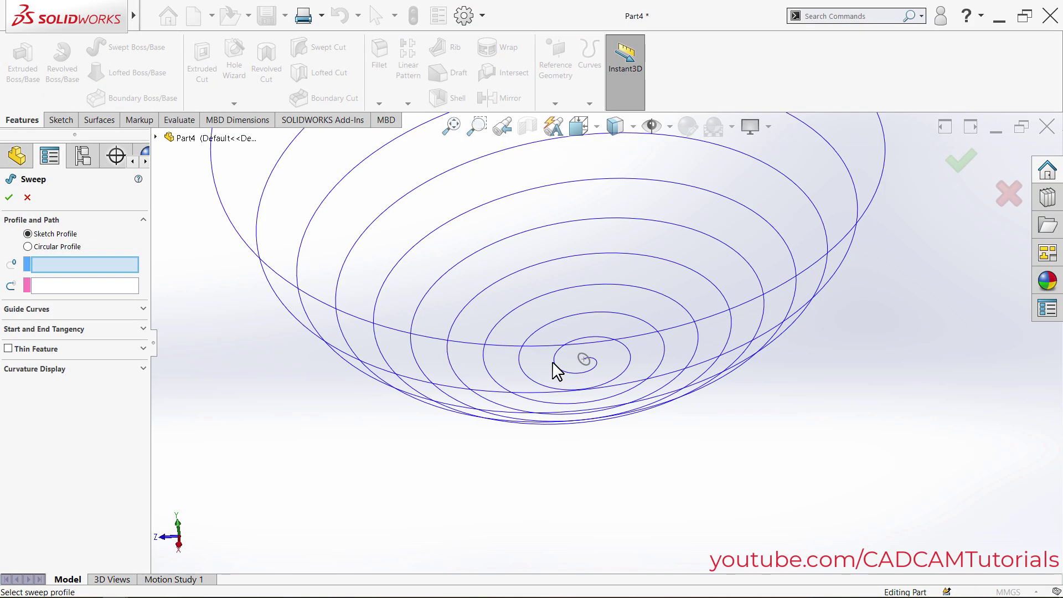
click(581, 356)
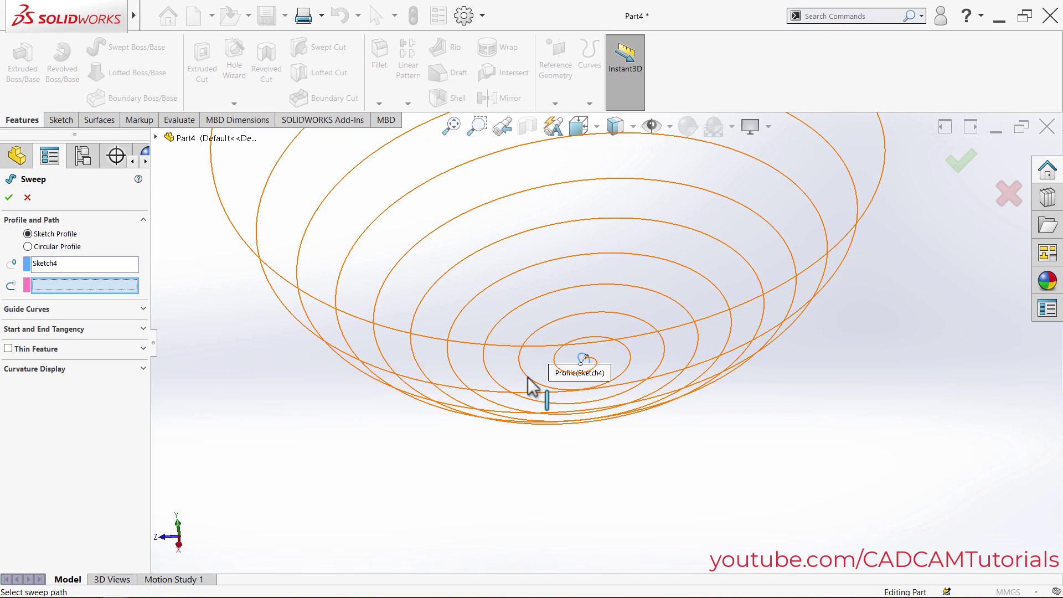
click(487, 351)
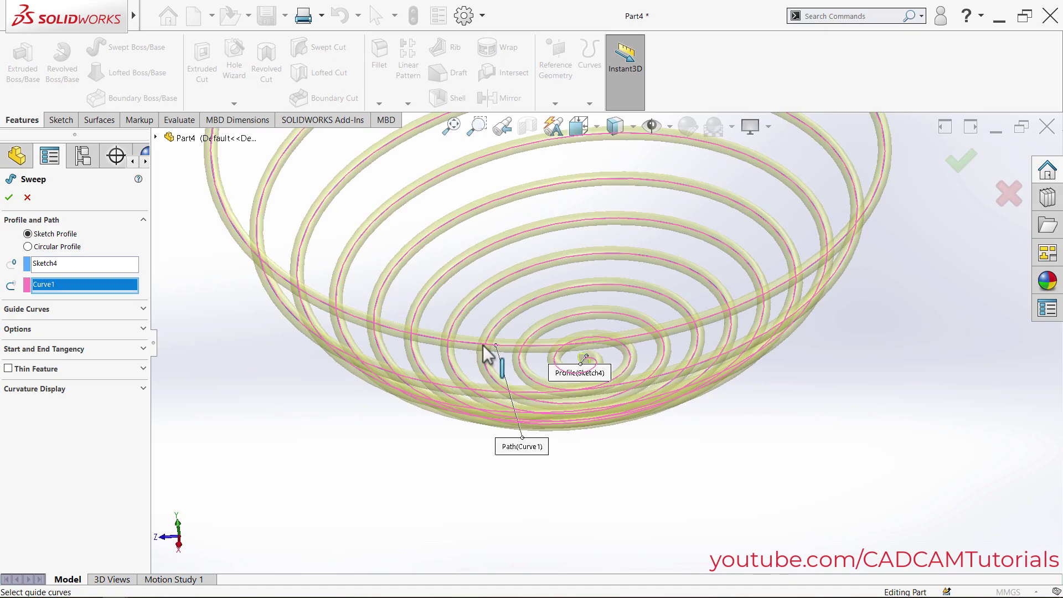
scroll(554, 299, down, 5)
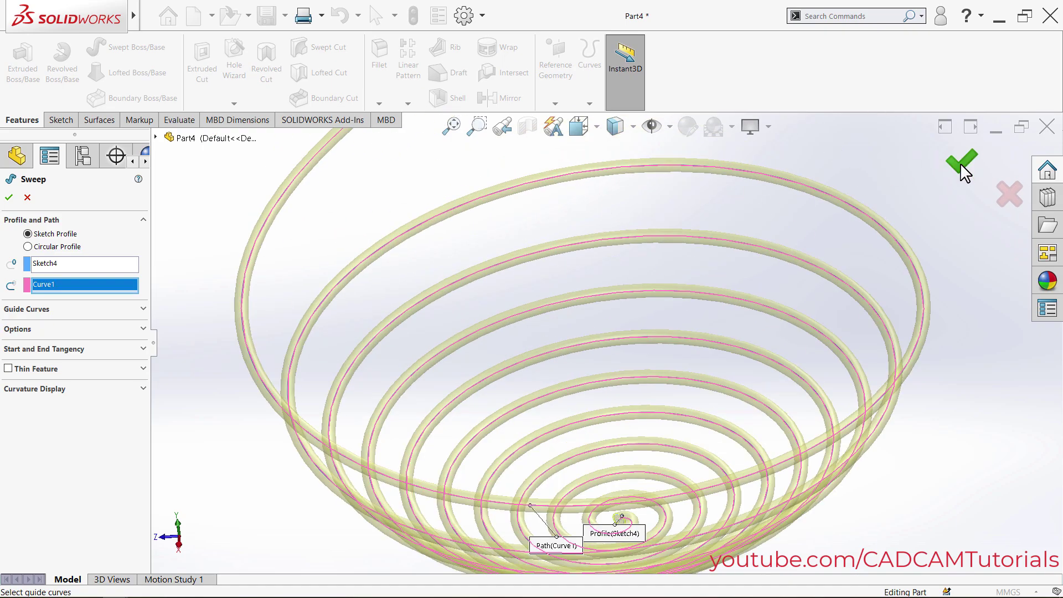
click(962, 163)
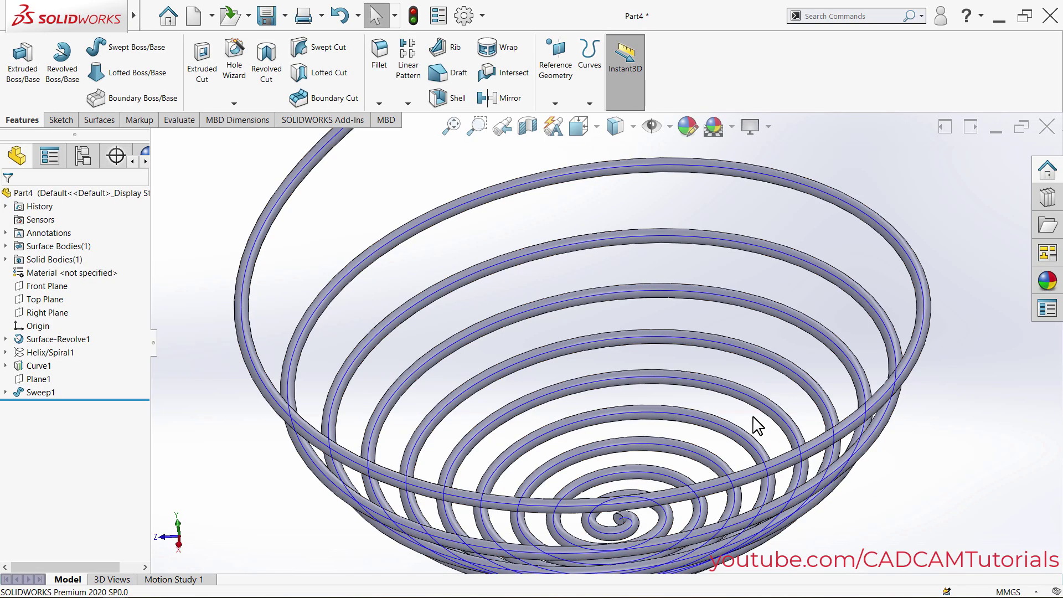
- Hide the projected curve inside the swept spiral rod
click(663, 348)
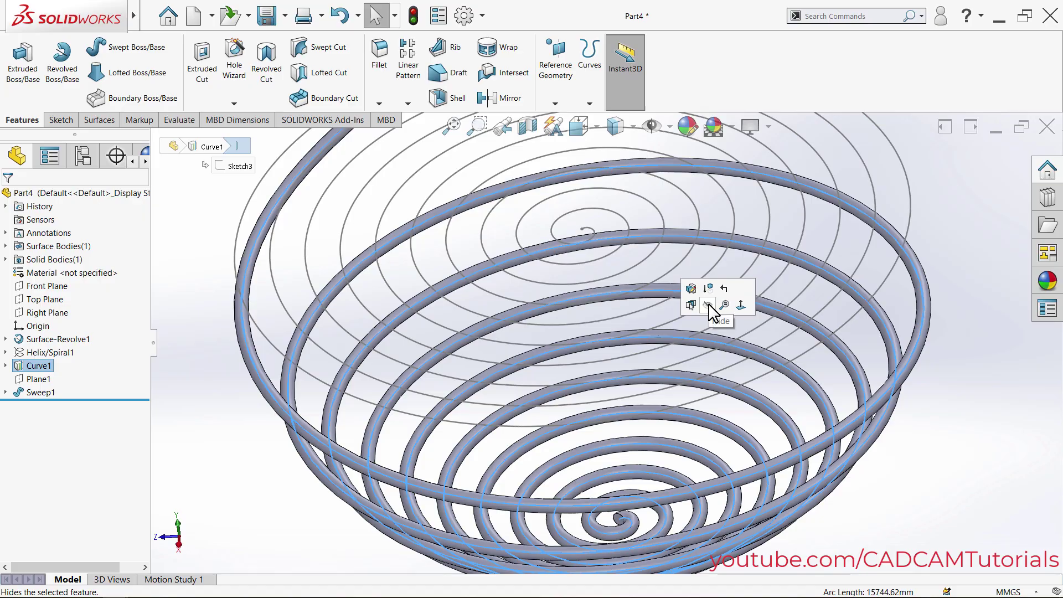
click(710, 306)
scroll(532, 339, up, 5)
middle_drag(529, 345, 478, 308)
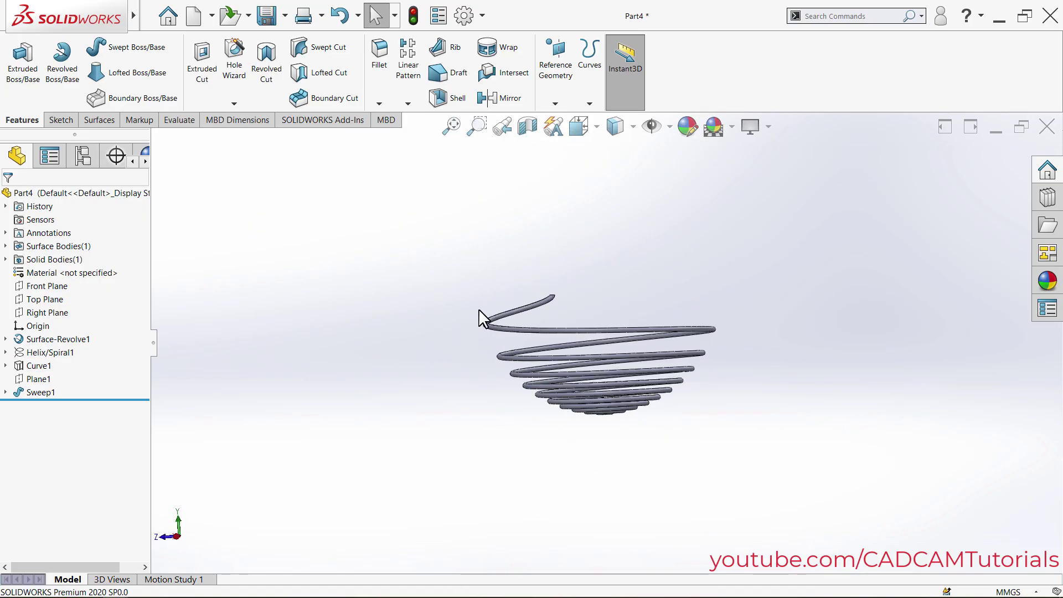
middle_drag(585, 360, 572, 443)
scroll(574, 387, down, 4)
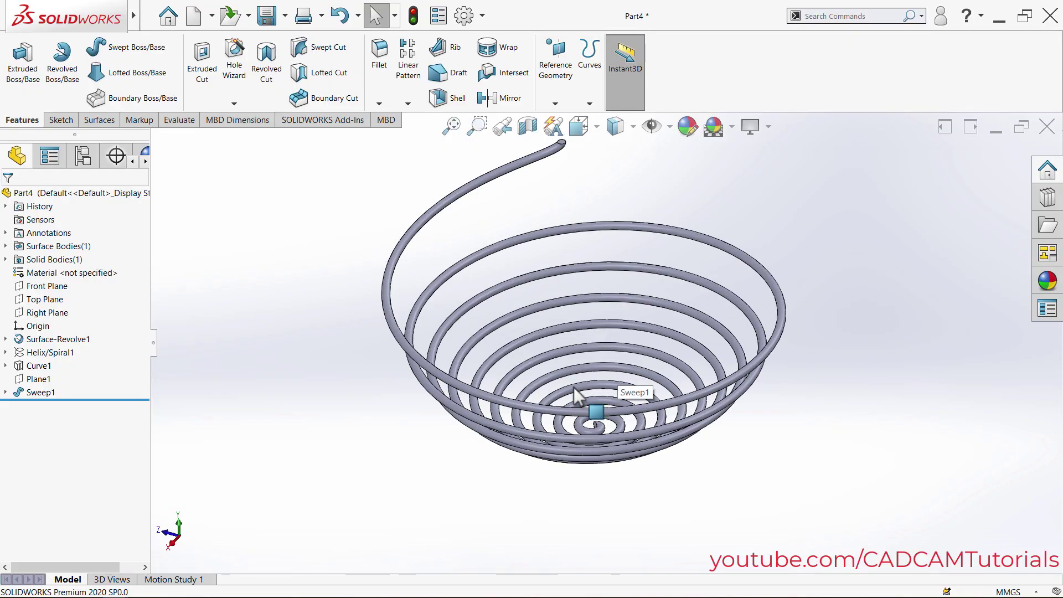
- Locate the revolved surface's profile sketch in the feature tree and start a new sketch on the Front Plane, viewed face-on
click(5, 339)
click(62, 353)
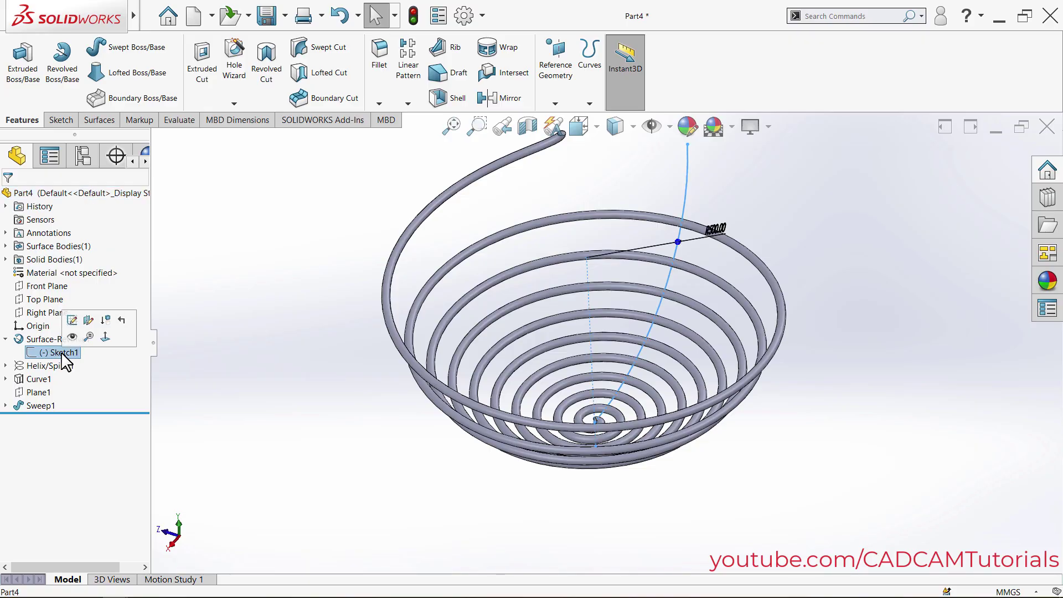
click(245, 356)
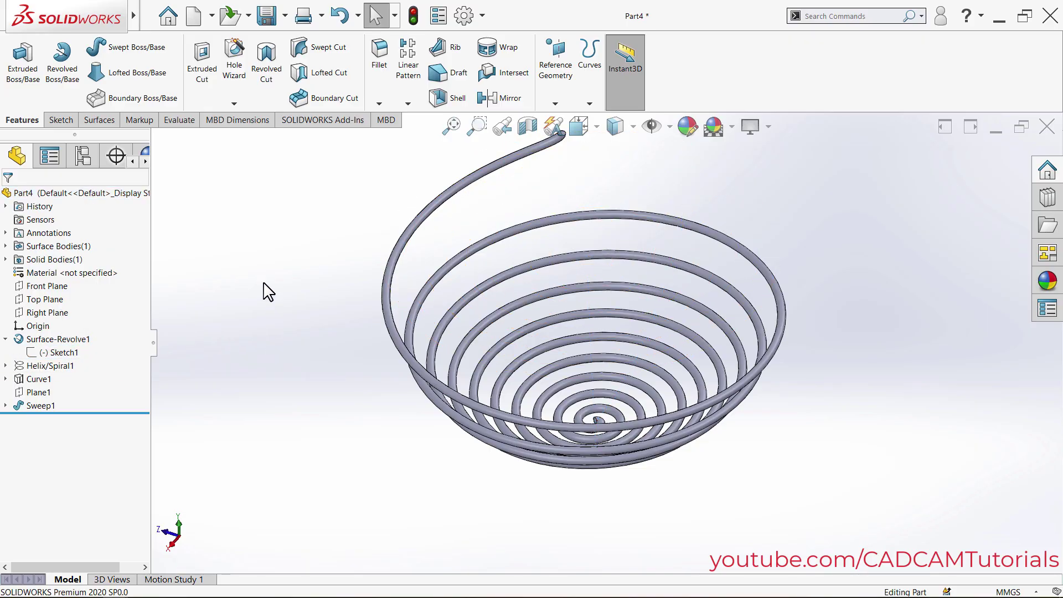
click(63, 122)
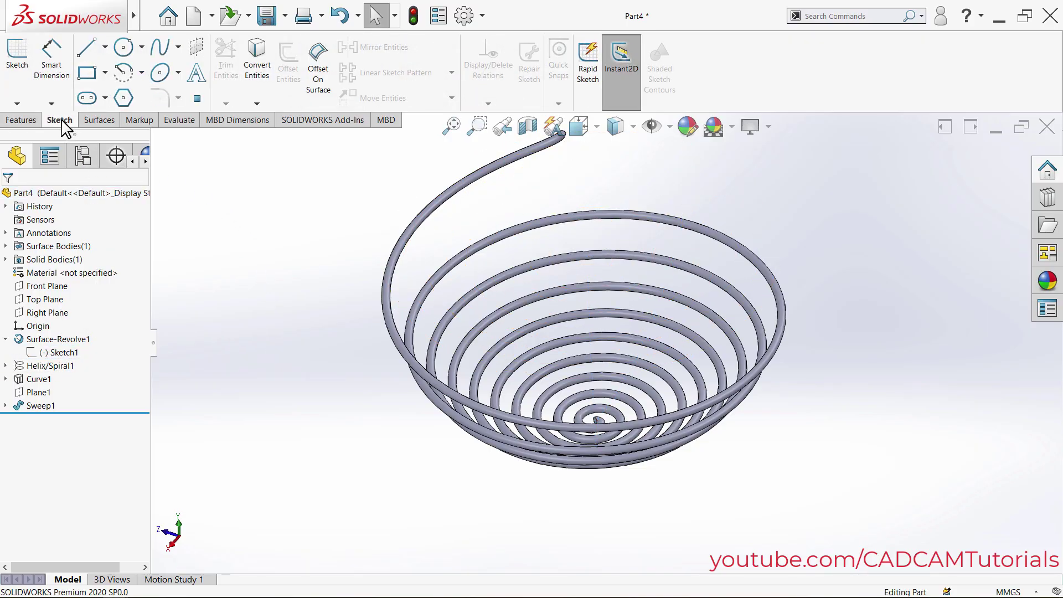
click(22, 69)
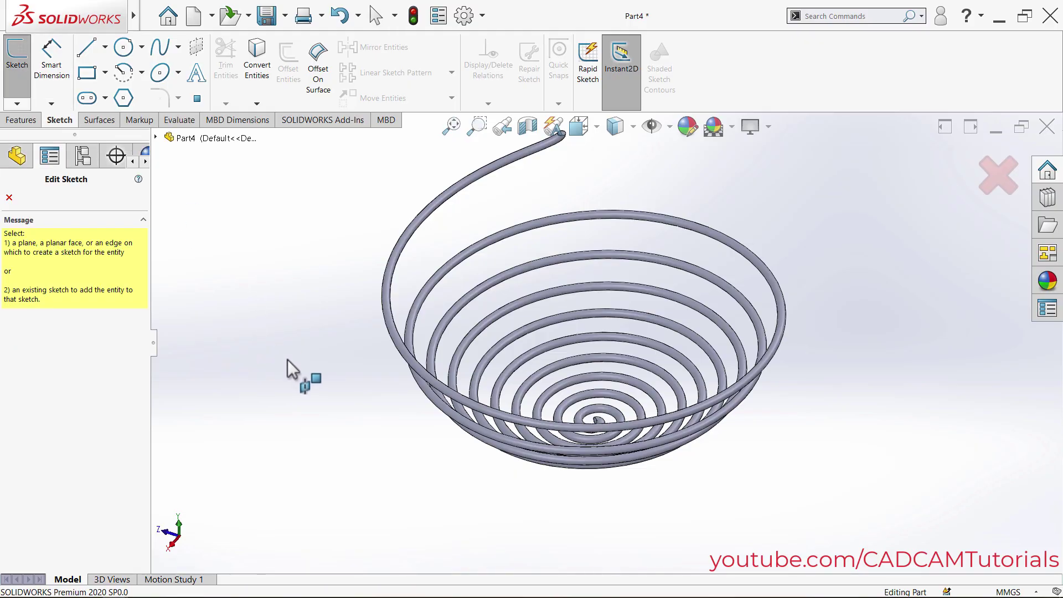
click(156, 138)
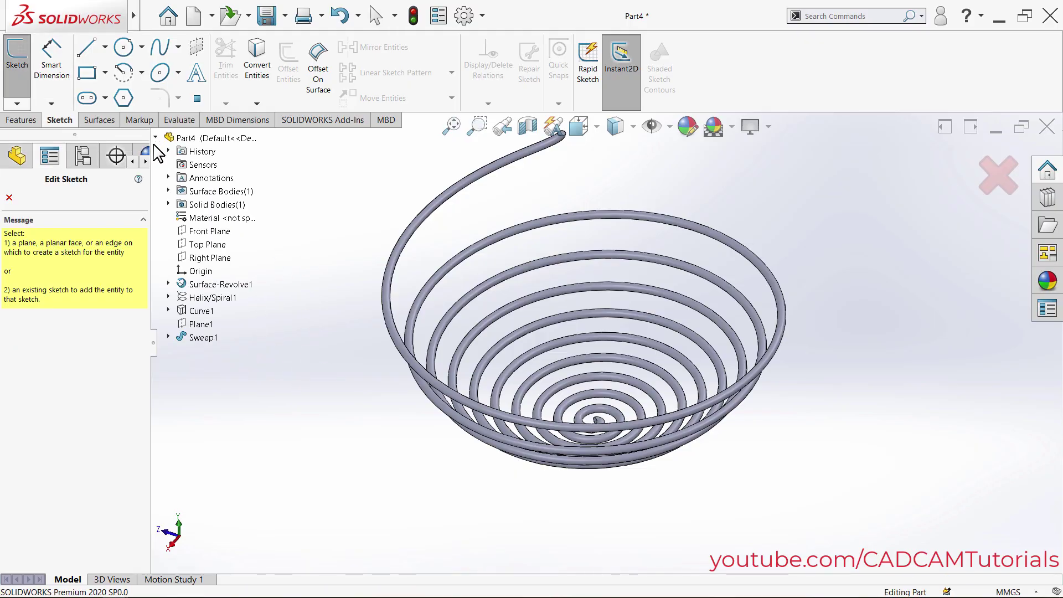
click(207, 232)
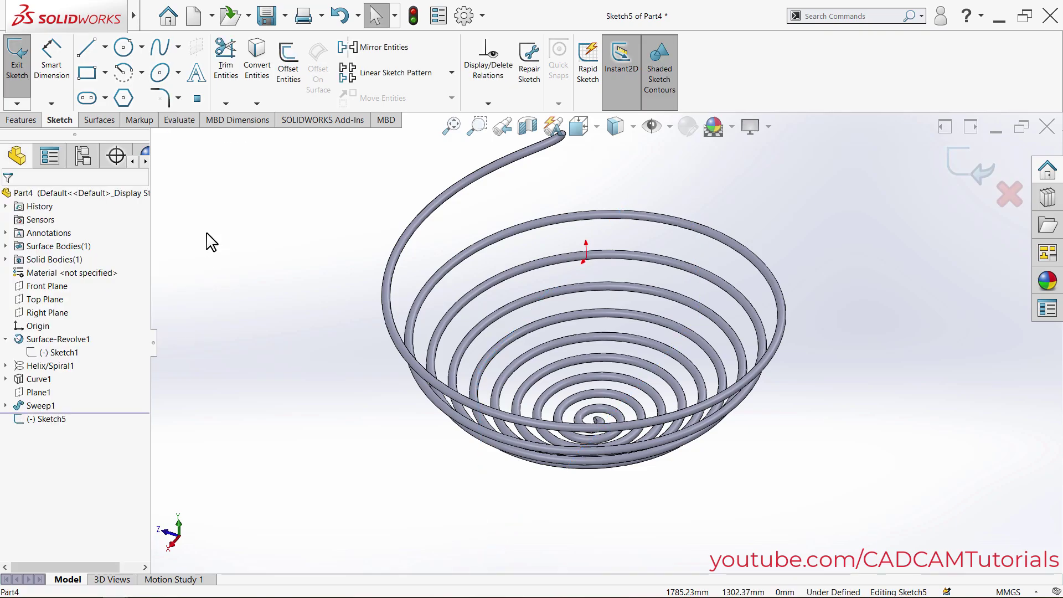
click(53, 426)
click(78, 415)
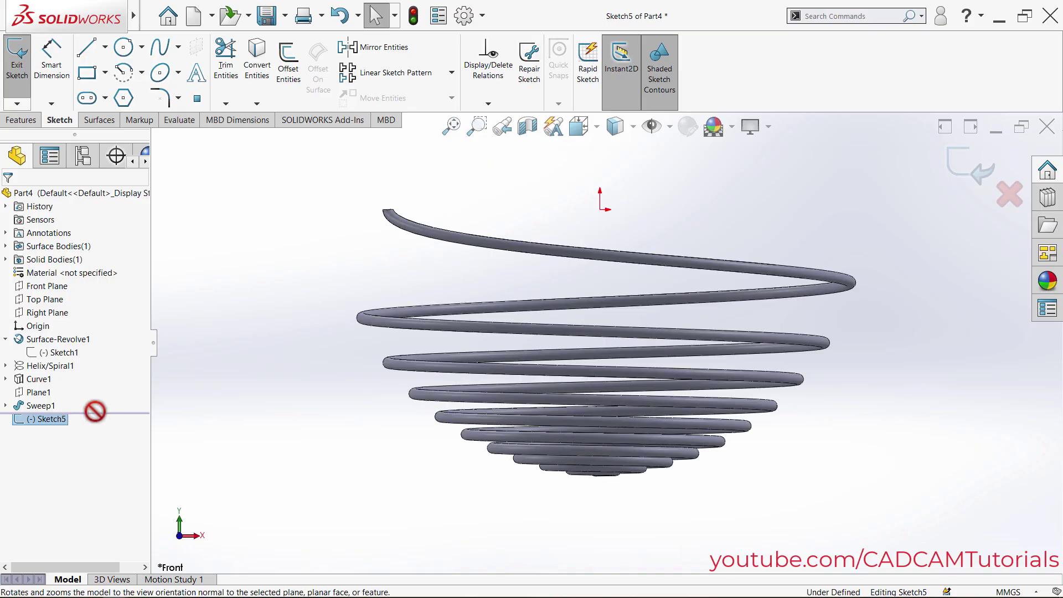
click(299, 454)
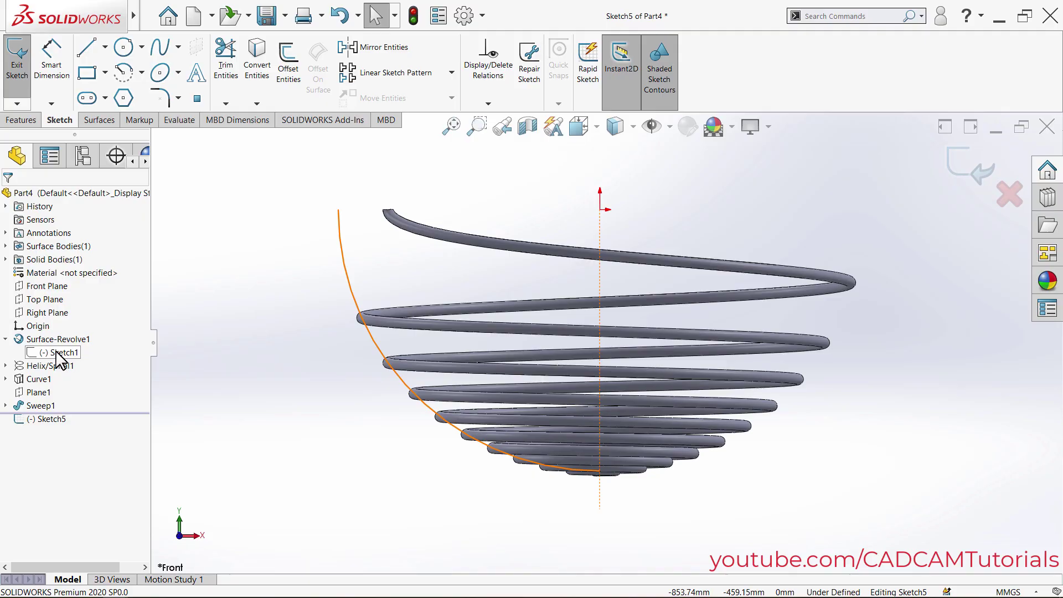
- Convert the revolved surface's profile arc into the new Front Plane sketch and finish the sketch
click(56, 354)
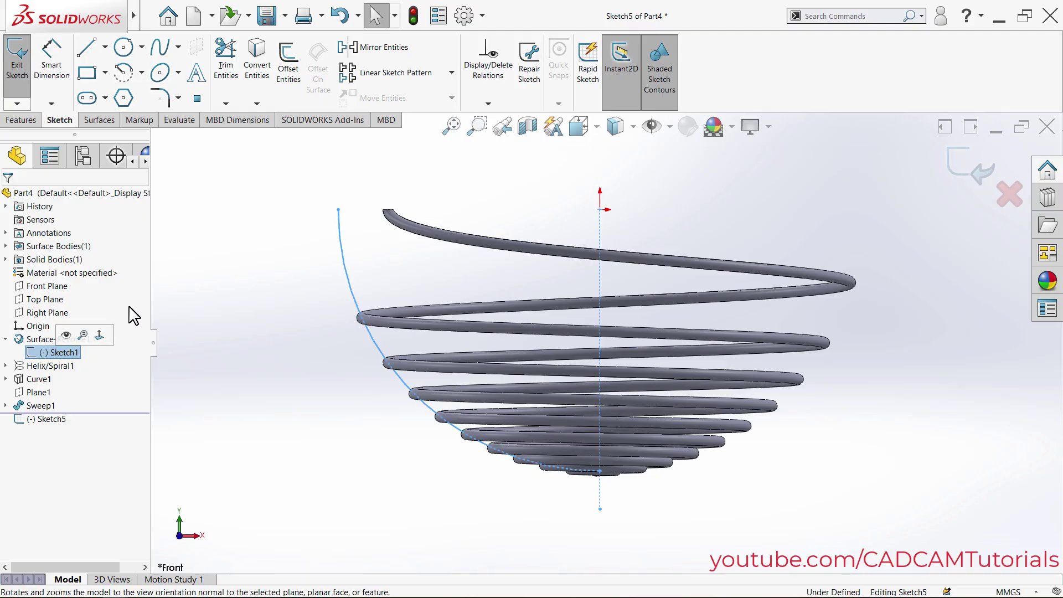
click(256, 66)
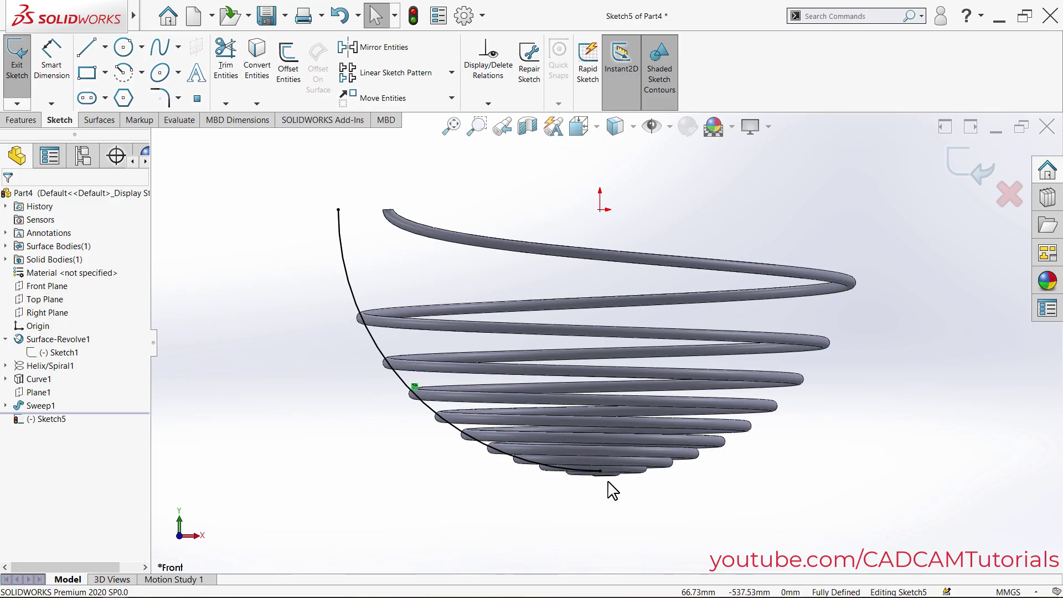
click(982, 186)
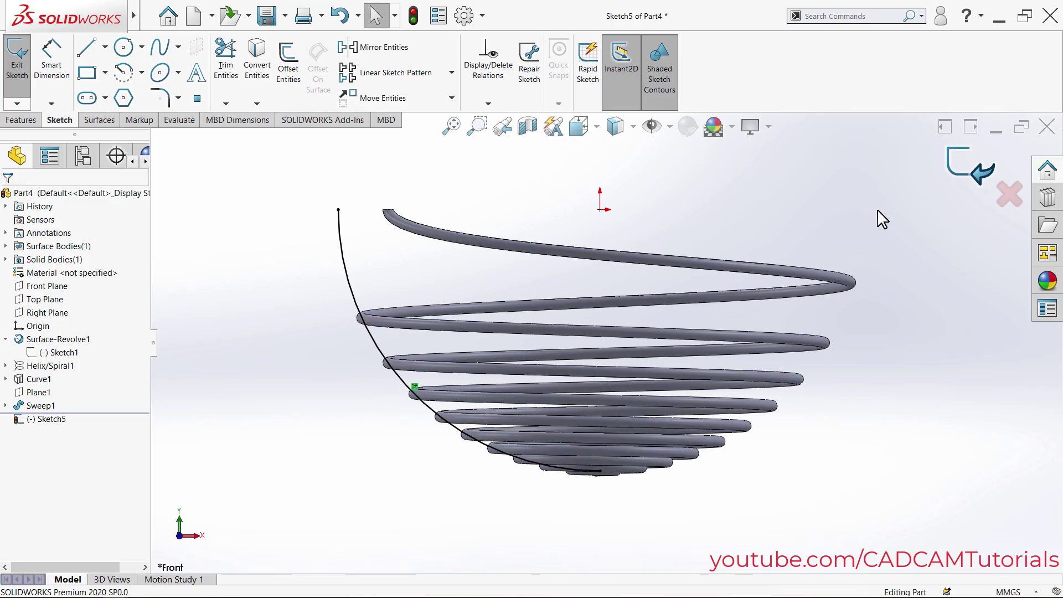
- Create a reference plane perpendicular to the converted arc and coincident with its upper endpoint
middle_drag(325, 321, 320, 388)
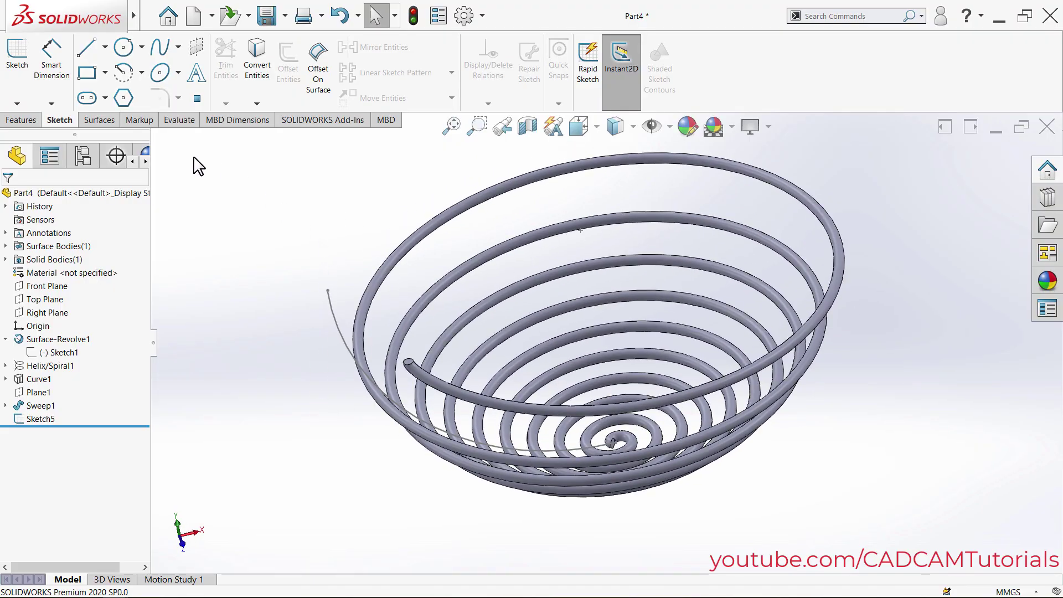
click(25, 120)
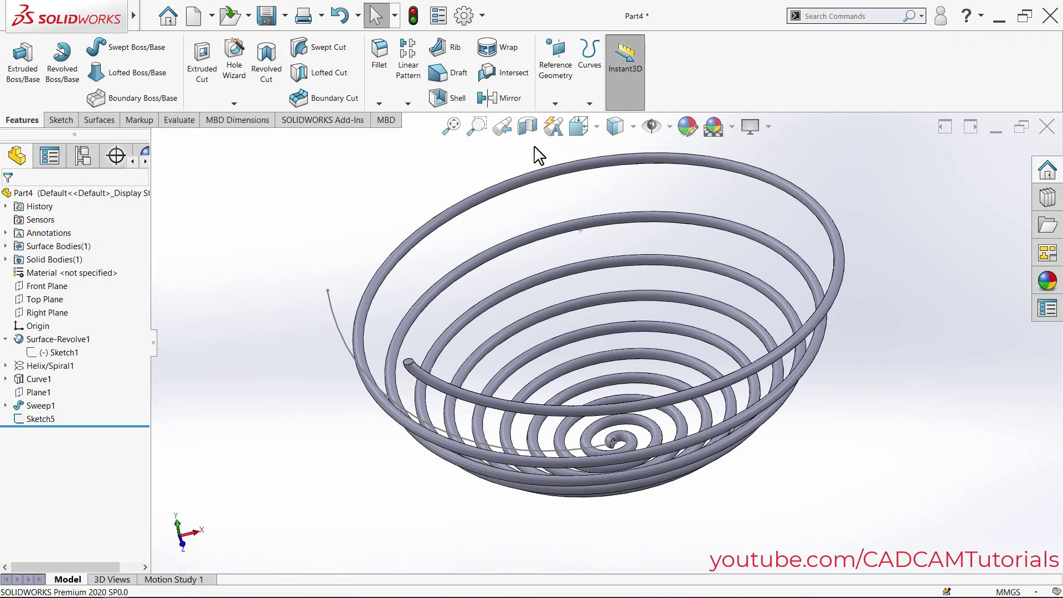
click(562, 94)
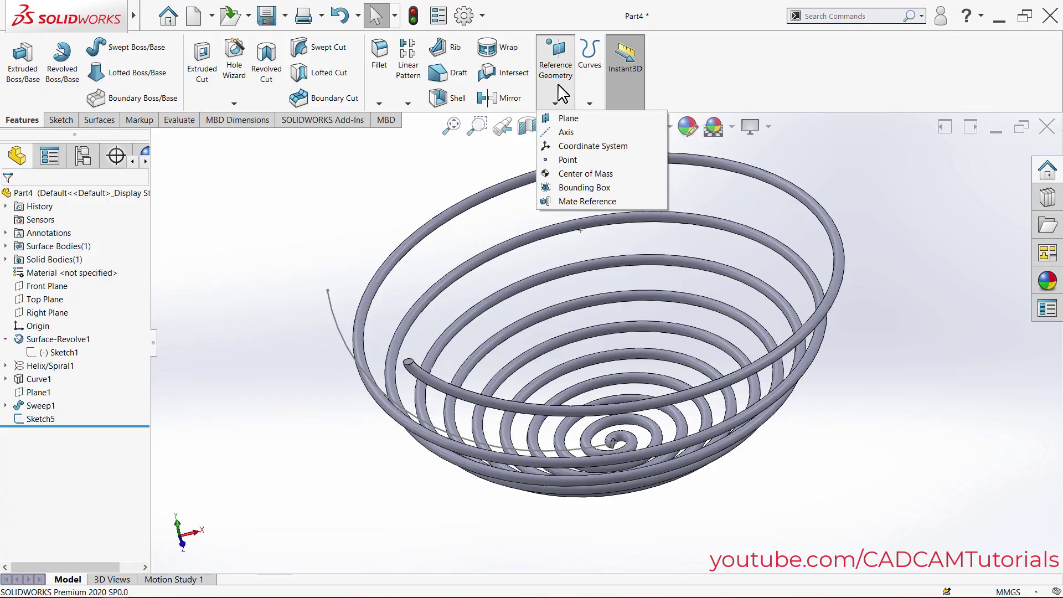
click(567, 118)
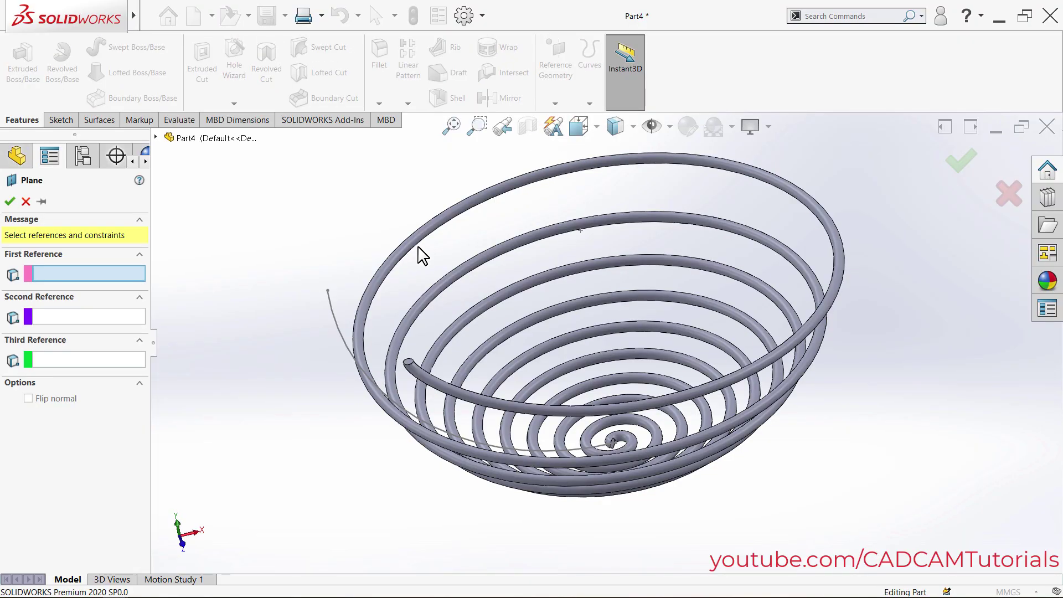
click(335, 322)
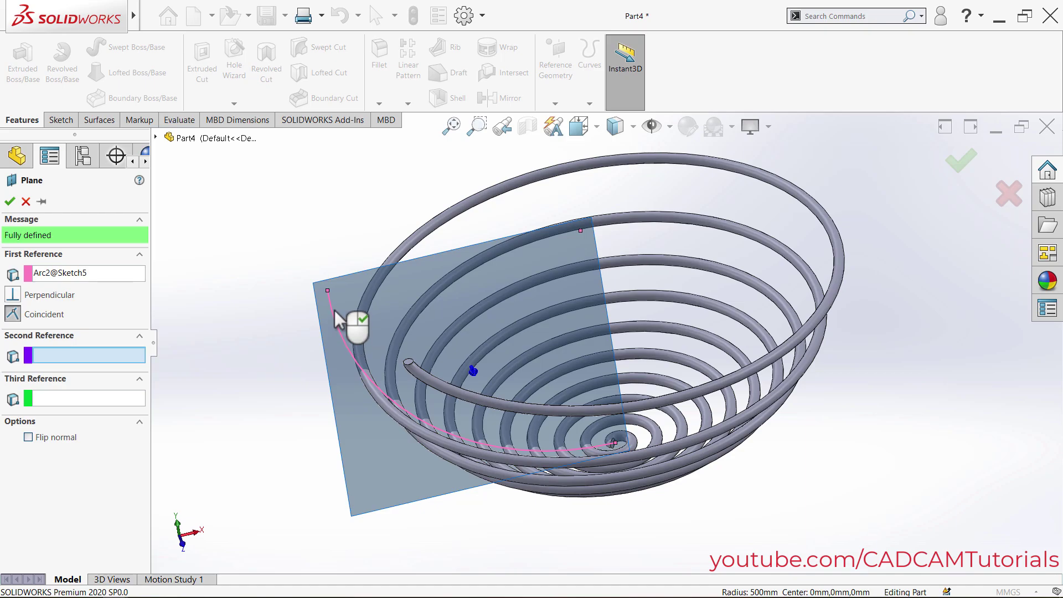
click(327, 292)
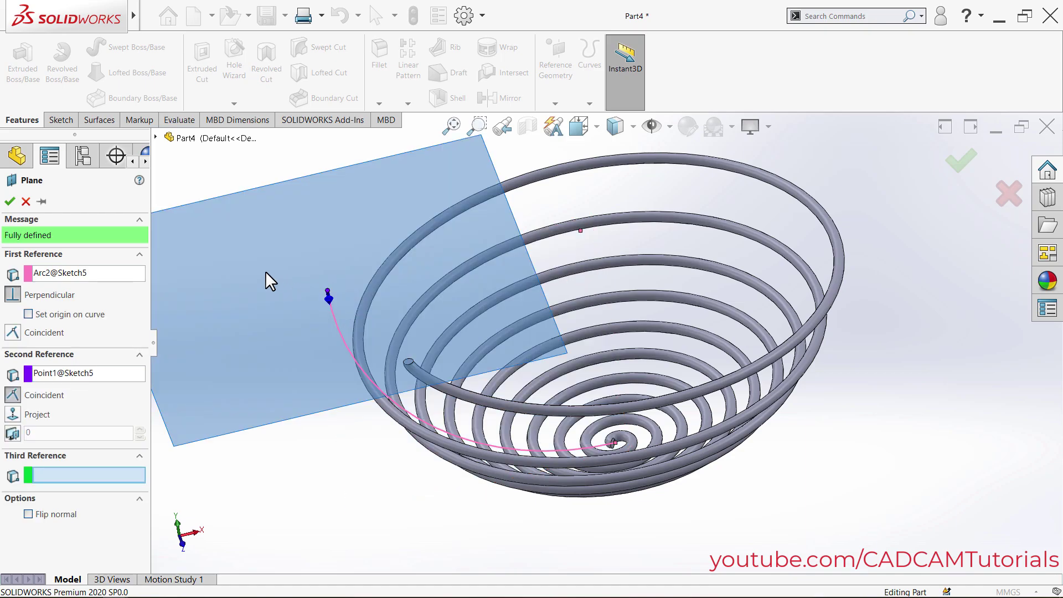
click(11, 202)
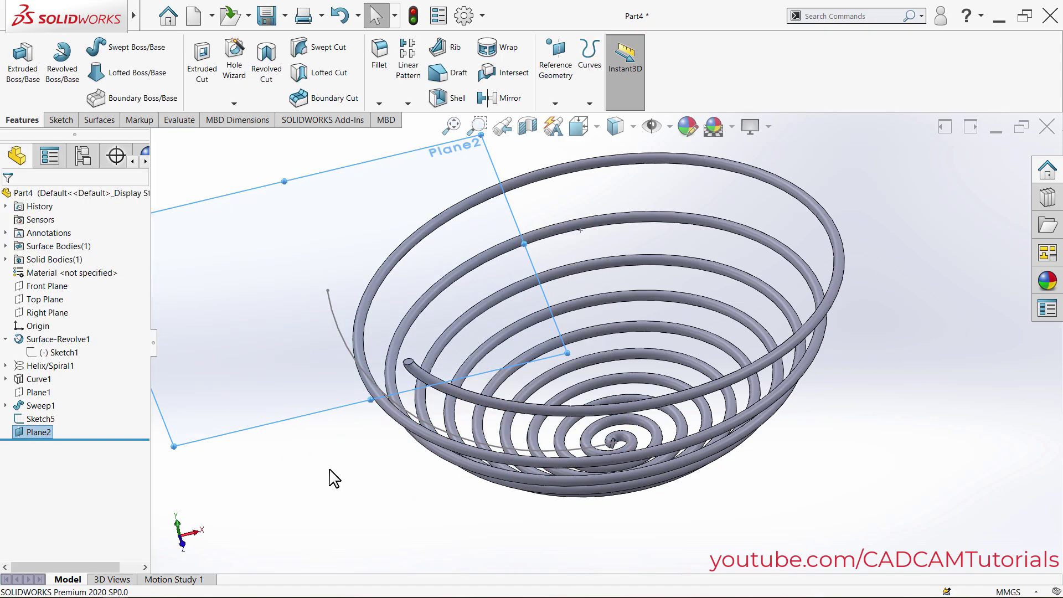
click(333, 477)
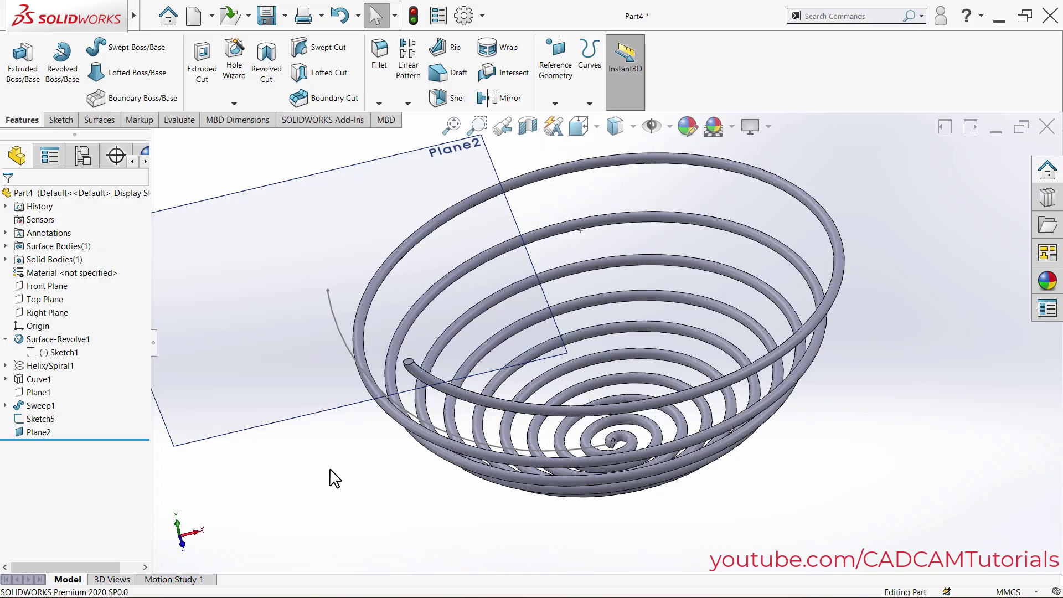
- Open a sketch on the new plane and draw a circle of about 40 mm radius centred on the arc's upper endpoint
click(62, 121)
click(17, 56)
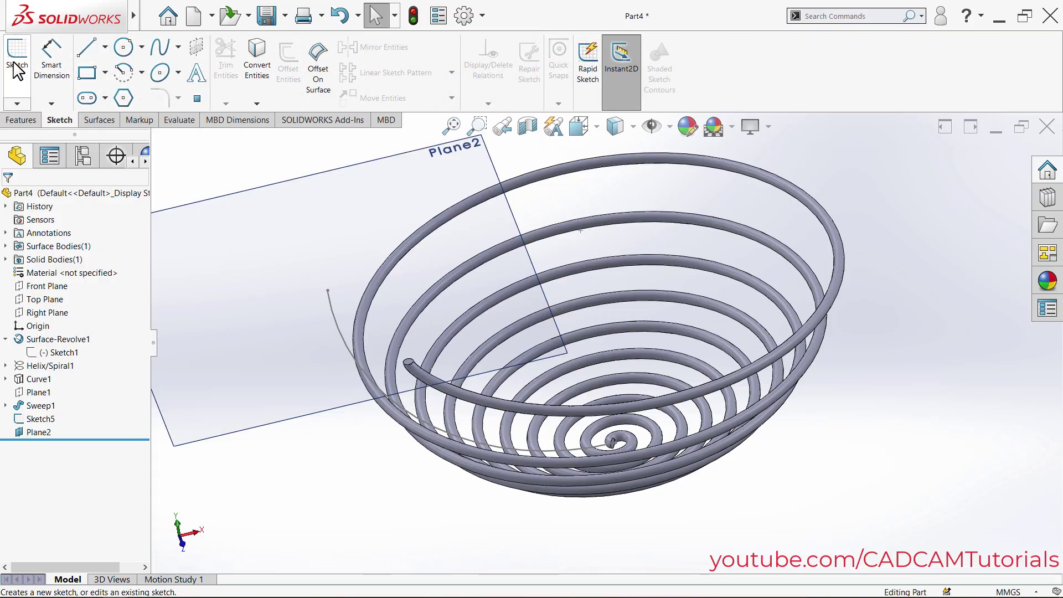
click(260, 367)
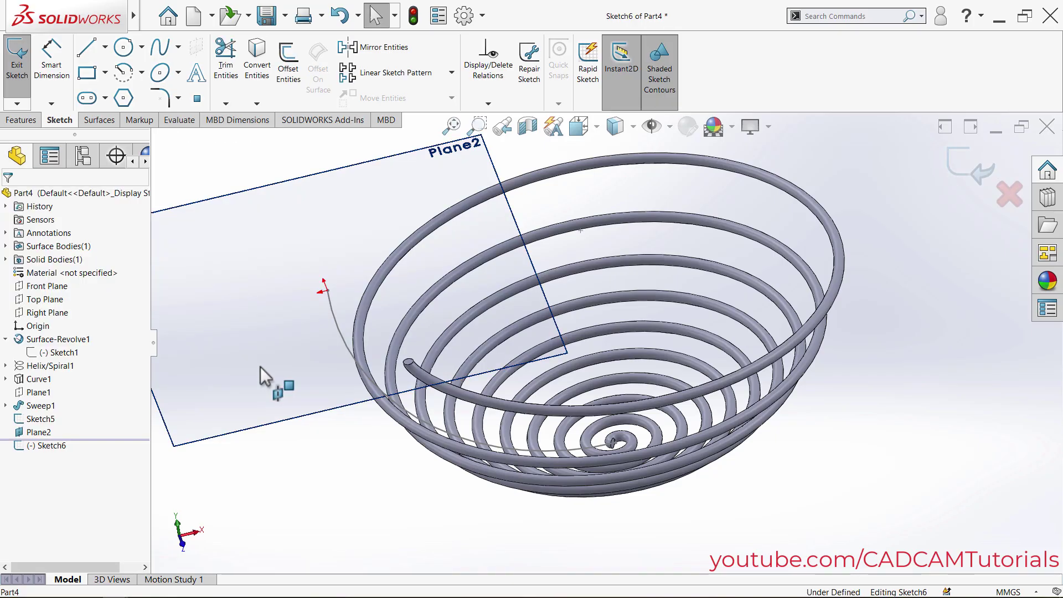
click(123, 50)
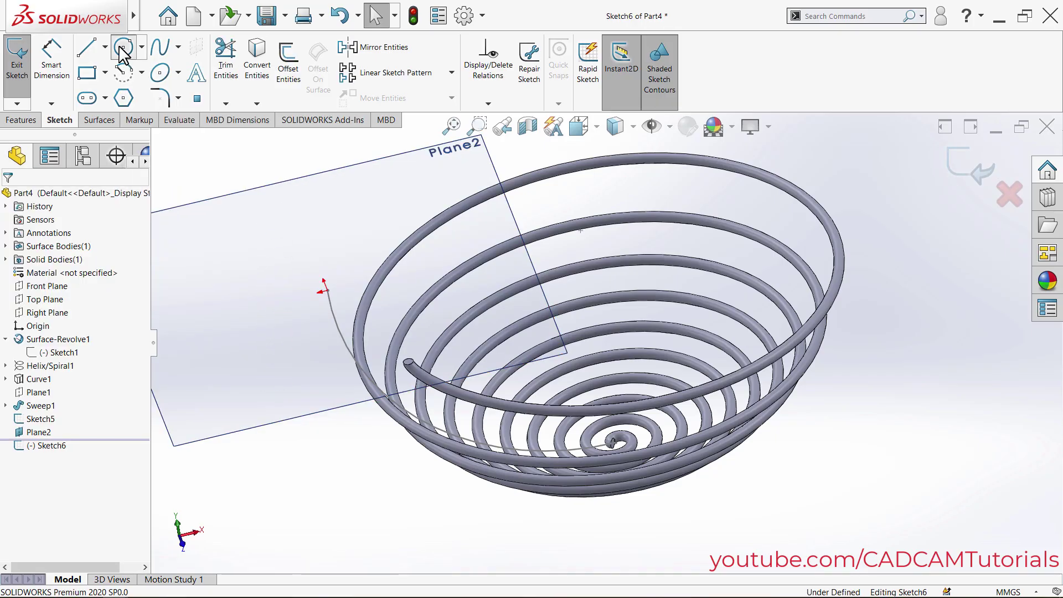
click(327, 290)
click(318, 302)
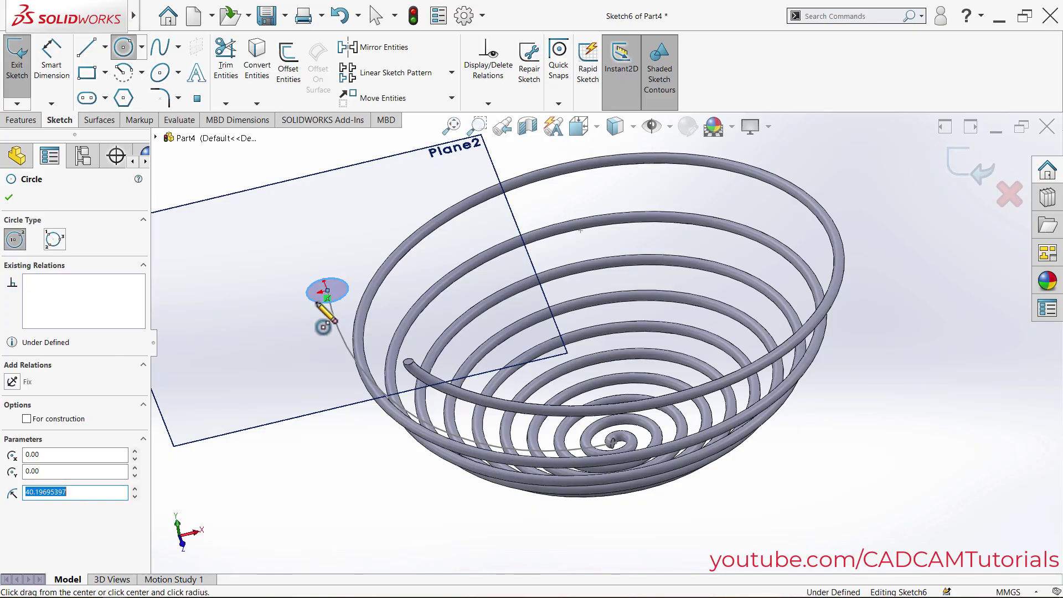
- Dimension the circle at the arc's upper endpoint to 20 mm diameter and finish the sketch
click(54, 61)
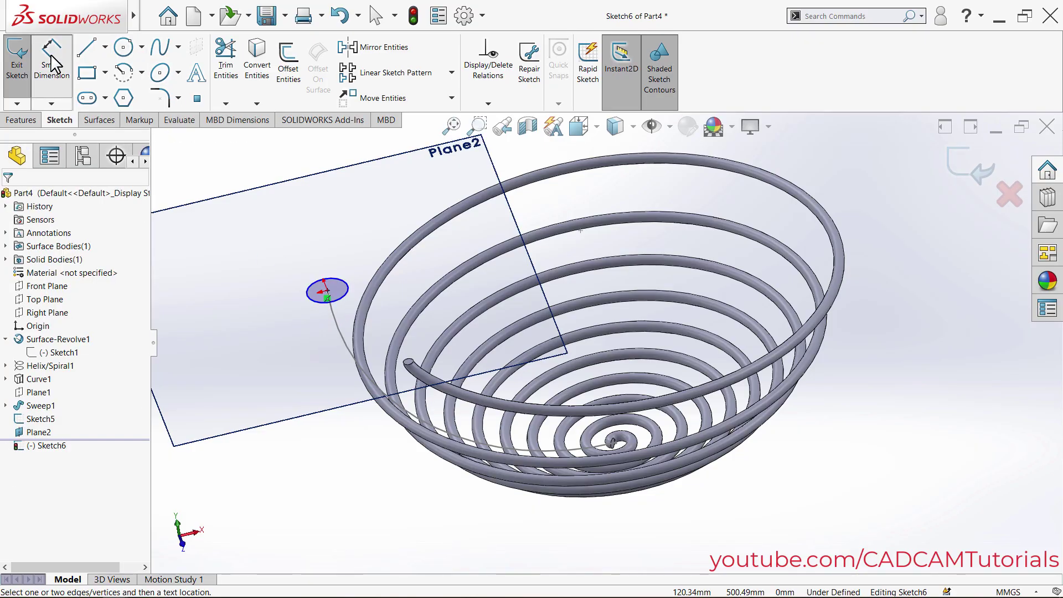
click(314, 298)
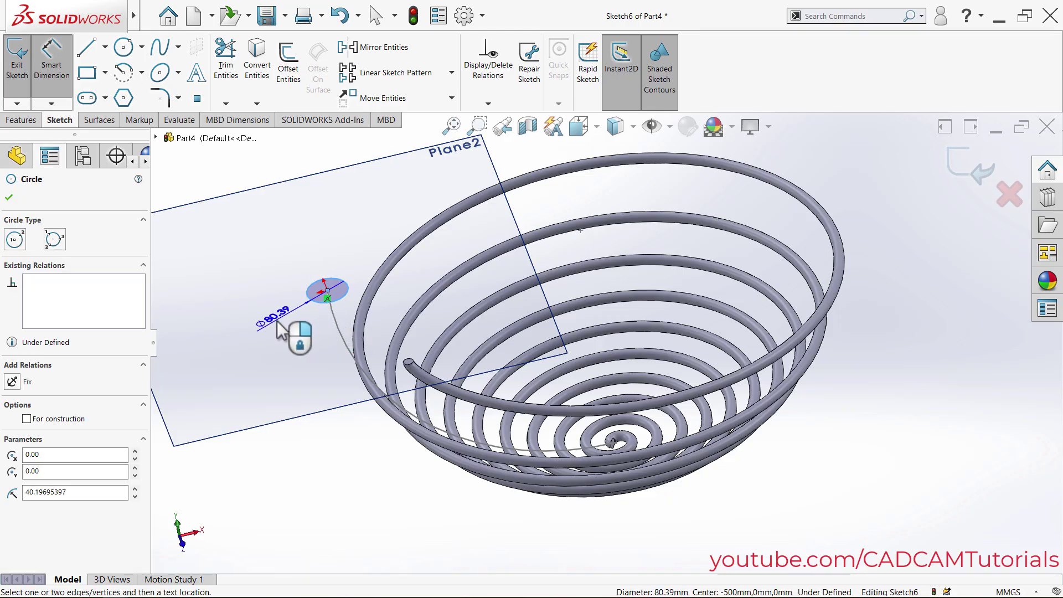
click(279, 330)
text(20)
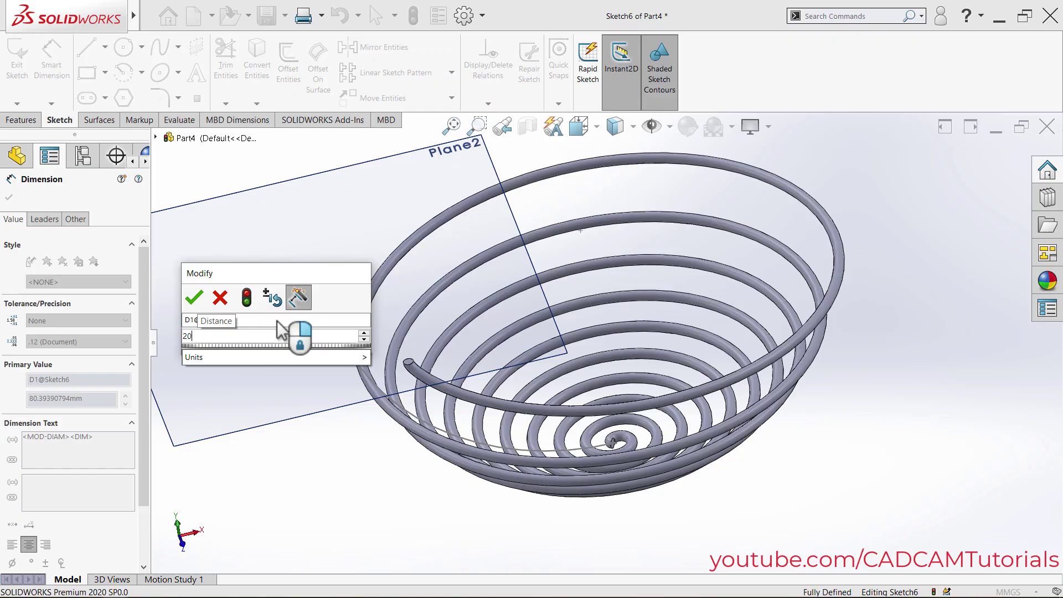
key(Return)
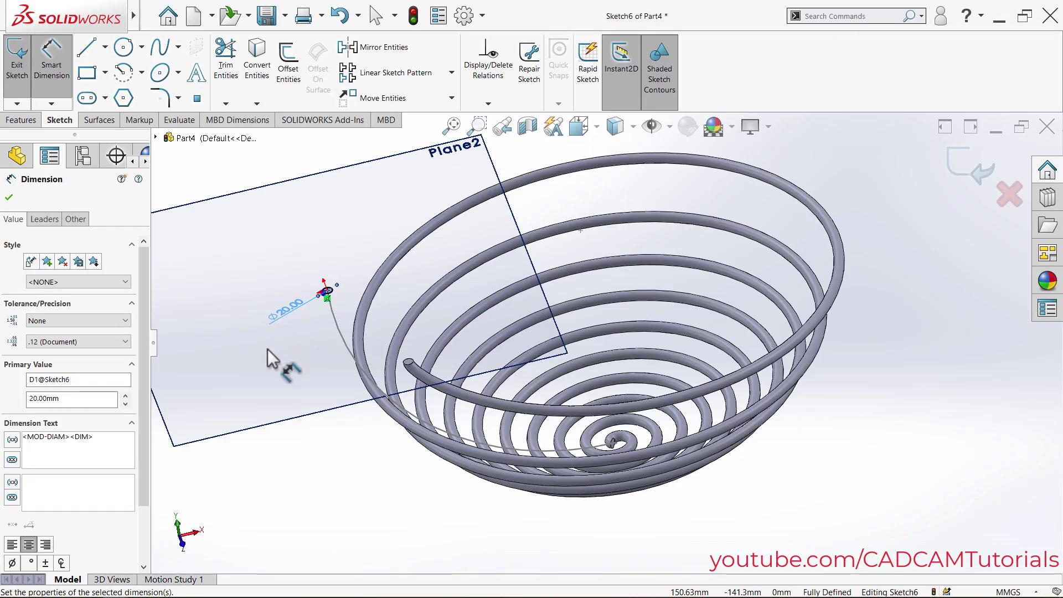
click(279, 350)
click(957, 165)
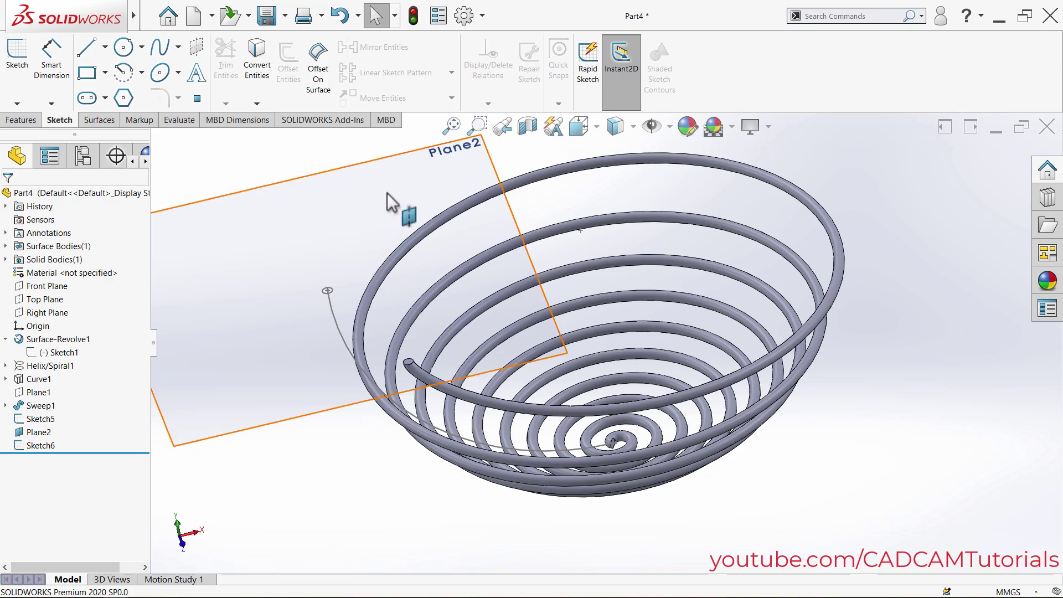
- Hide the reference plane at the arc's upper endpoint
click(396, 206)
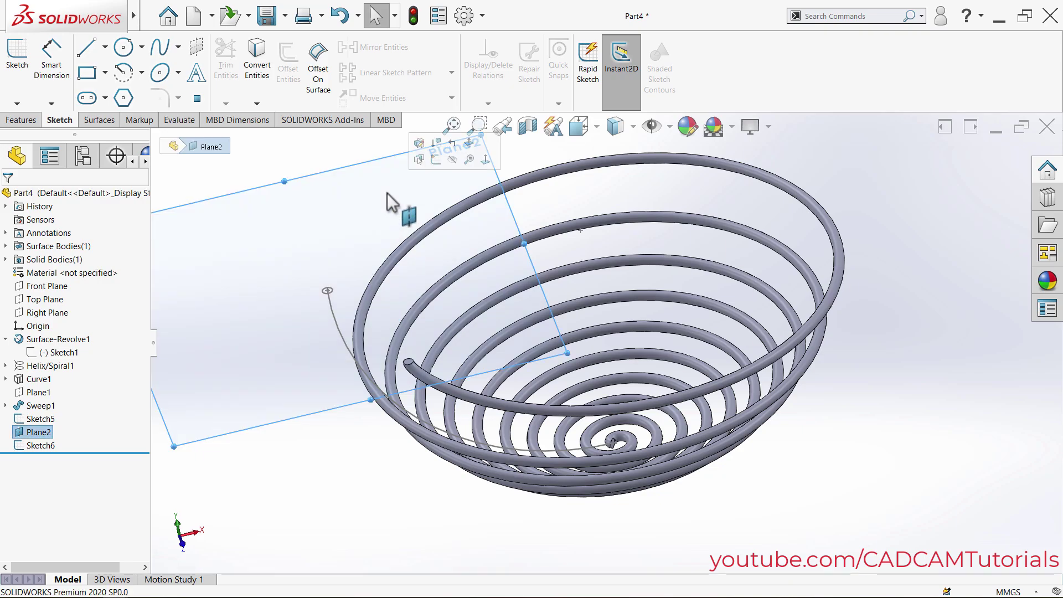
click(453, 162)
middle_drag(388, 480, 386, 457)
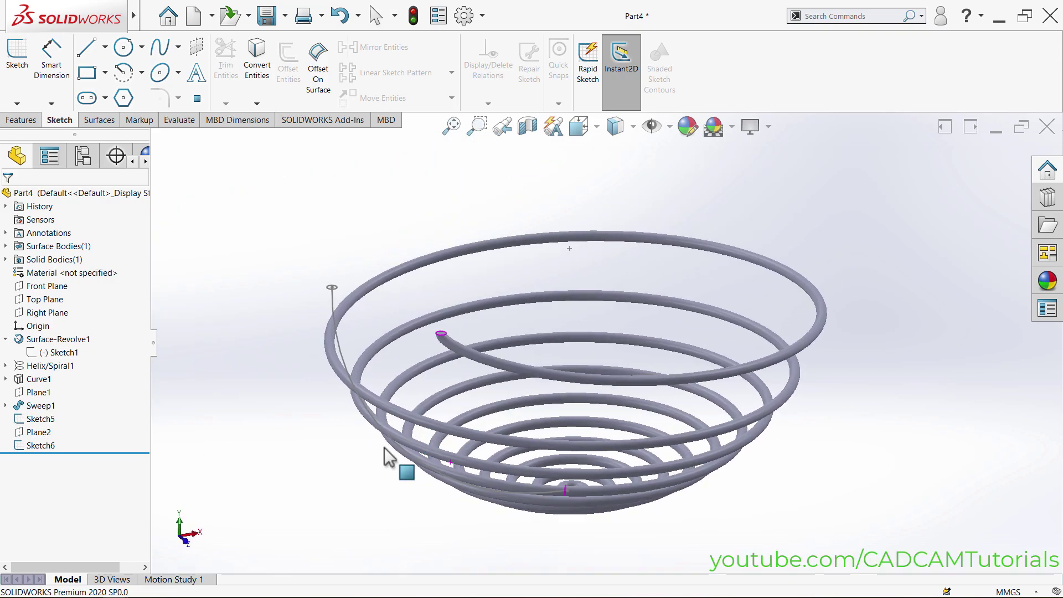
- Try to sweep the 20 mm circle along the converted arc as a solid rod
click(21, 120)
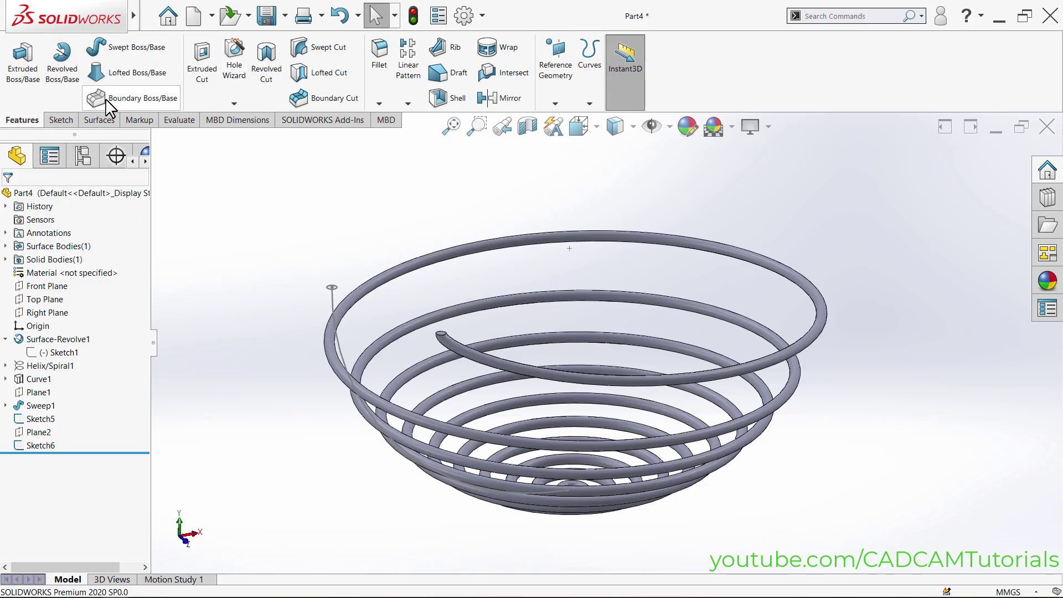
click(129, 49)
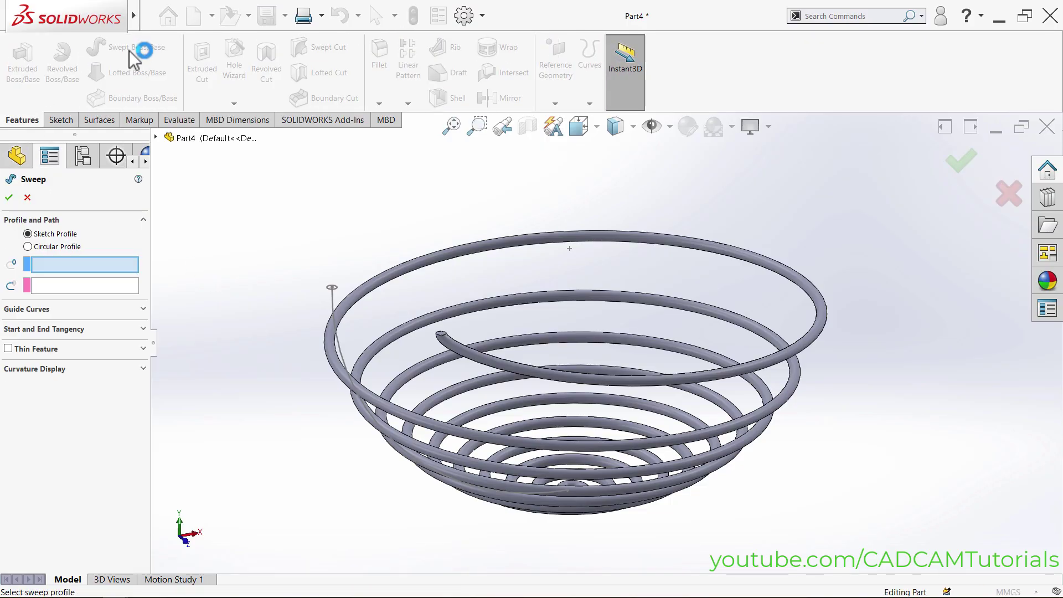
click(333, 298)
click(332, 304)
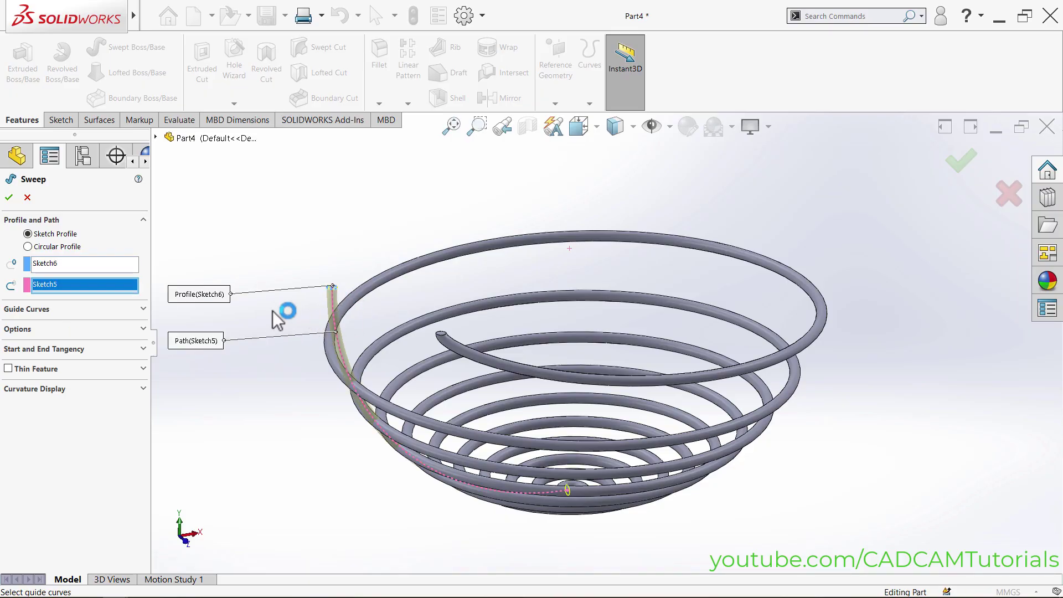
click(10, 198)
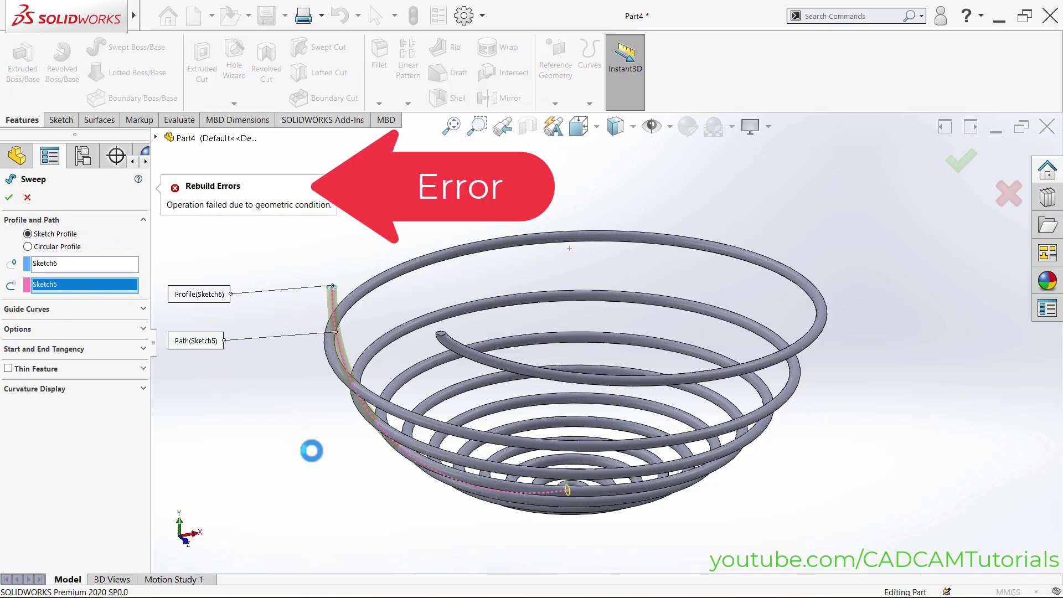
- Examine where the sweep preview meets the spiral rod's inner end, and cancel the sweep
middle_drag(564, 351, 554, 551)
scroll(552, 547, down, 10)
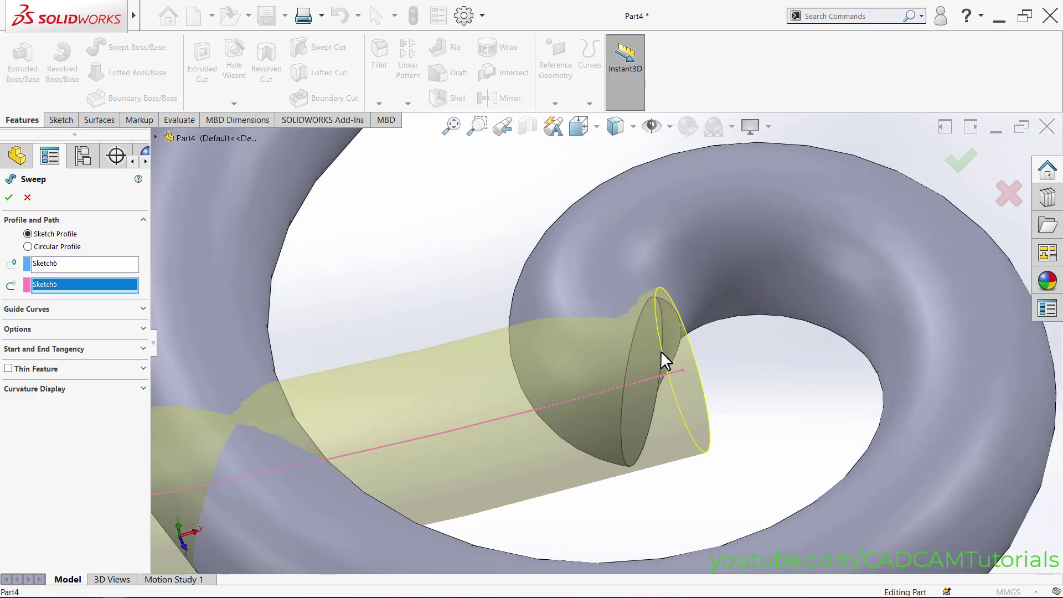
middle_drag(661, 352, 611, 359)
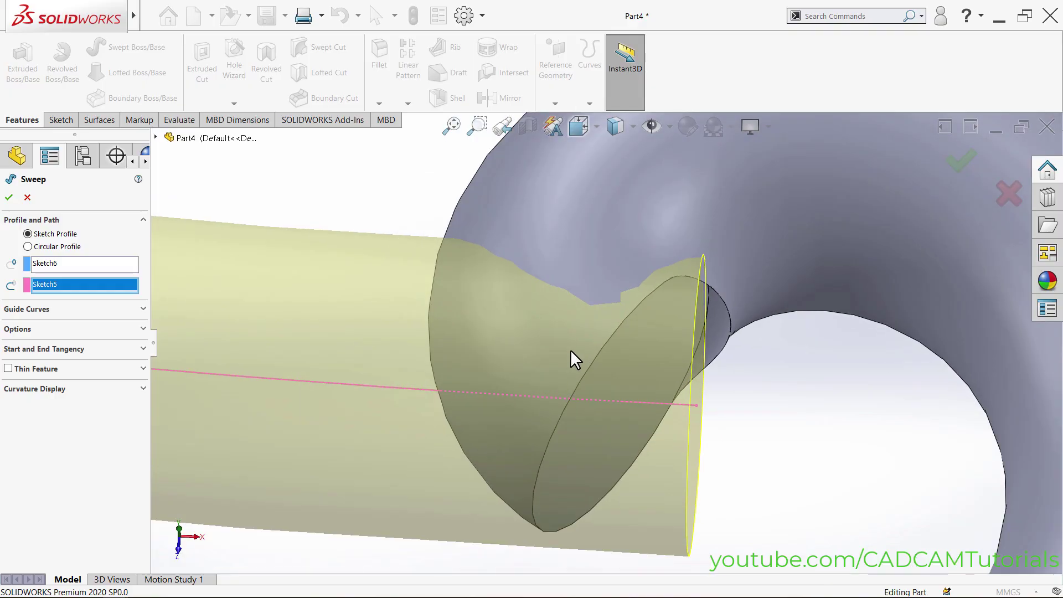
scroll(570, 351, up, 5)
scroll(573, 371, down, 2)
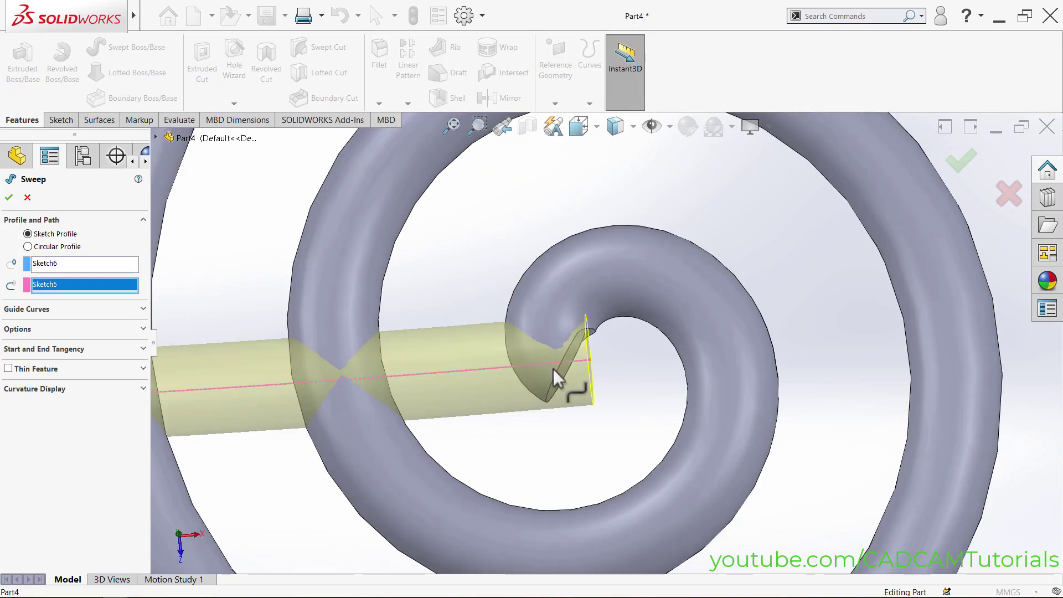
click(616, 410)
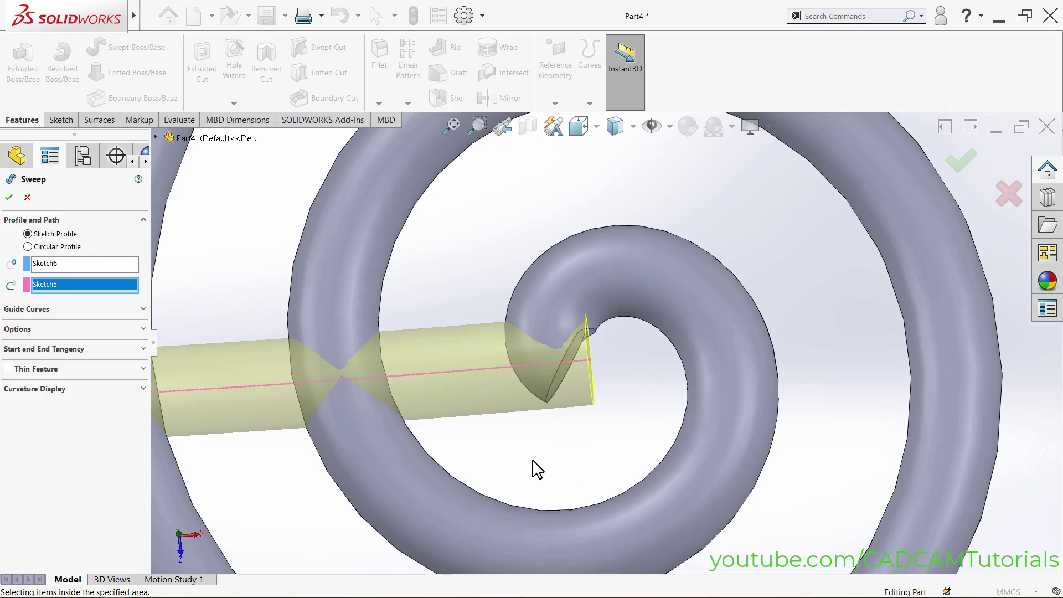
scroll(614, 387, up, 6)
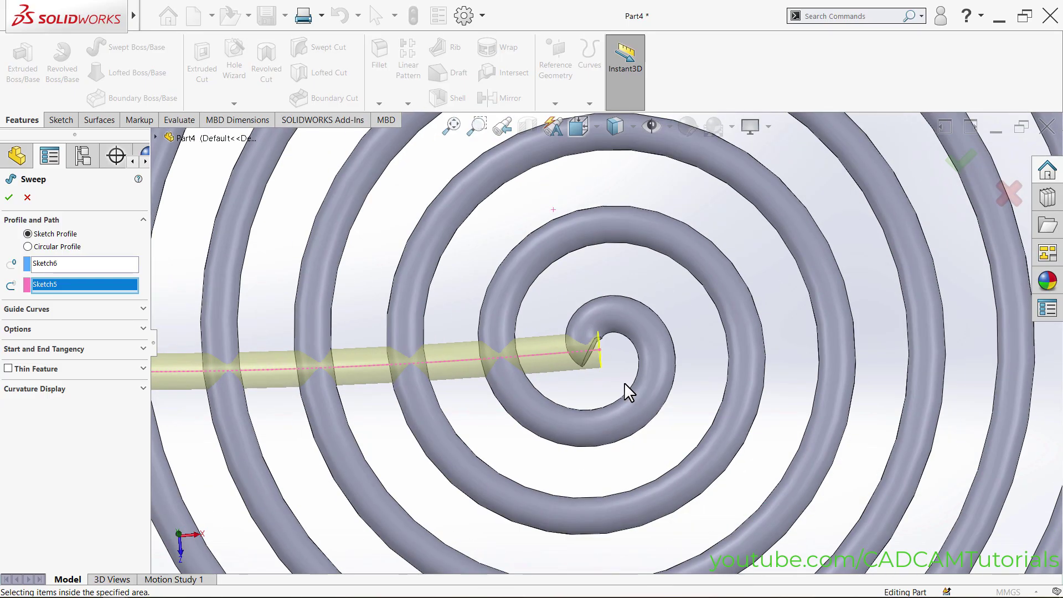
click(27, 198)
key(f)
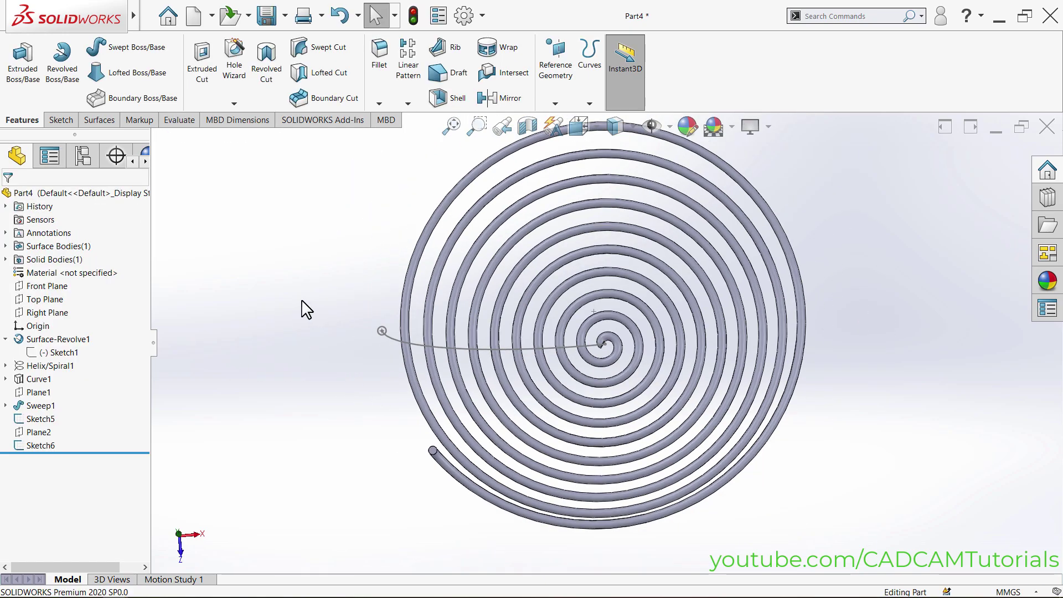
- Edit the spiral's base sketch to set its circle diameter to 20 mm, and exit the sketch
click(5, 366)
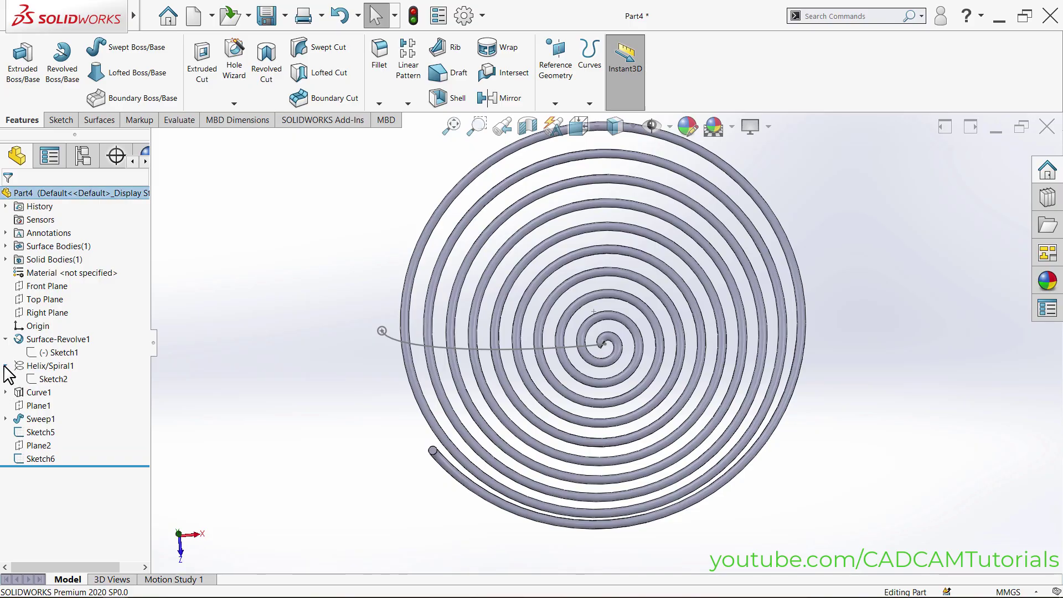
click(52, 379)
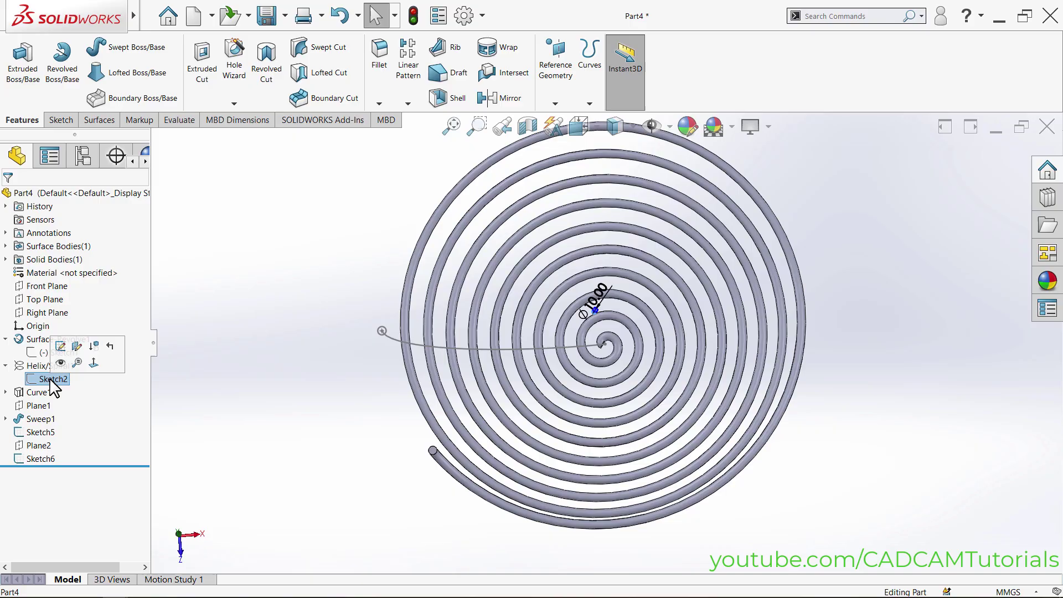
click(60, 347)
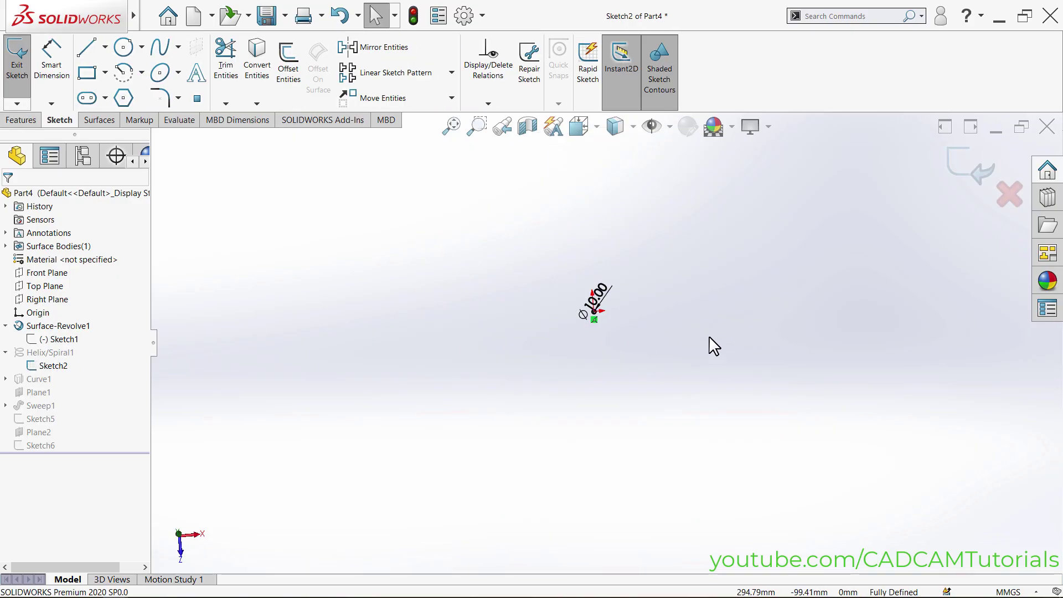
double_click(597, 303)
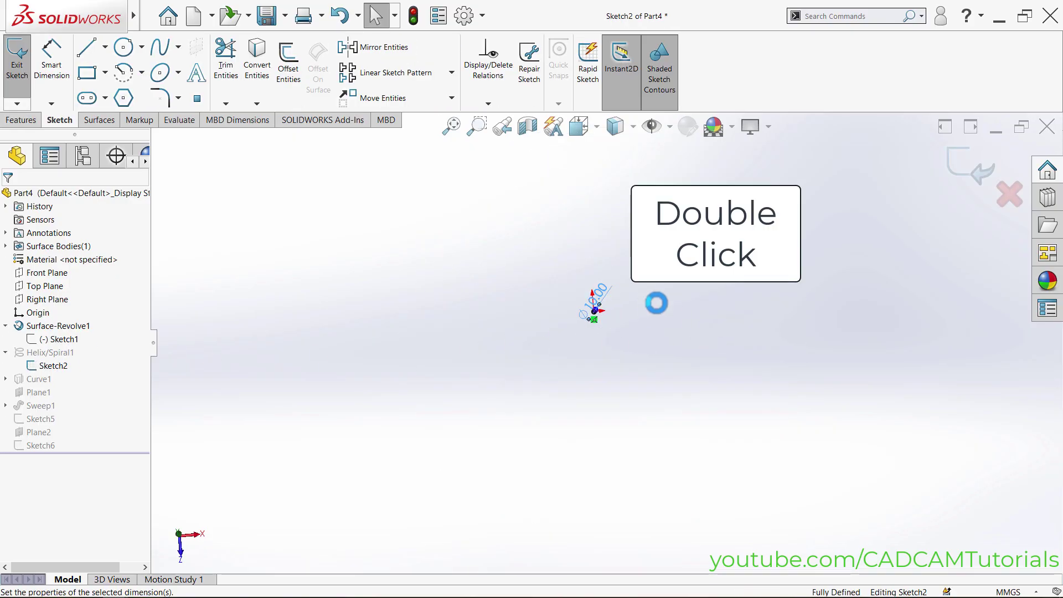
text(20)
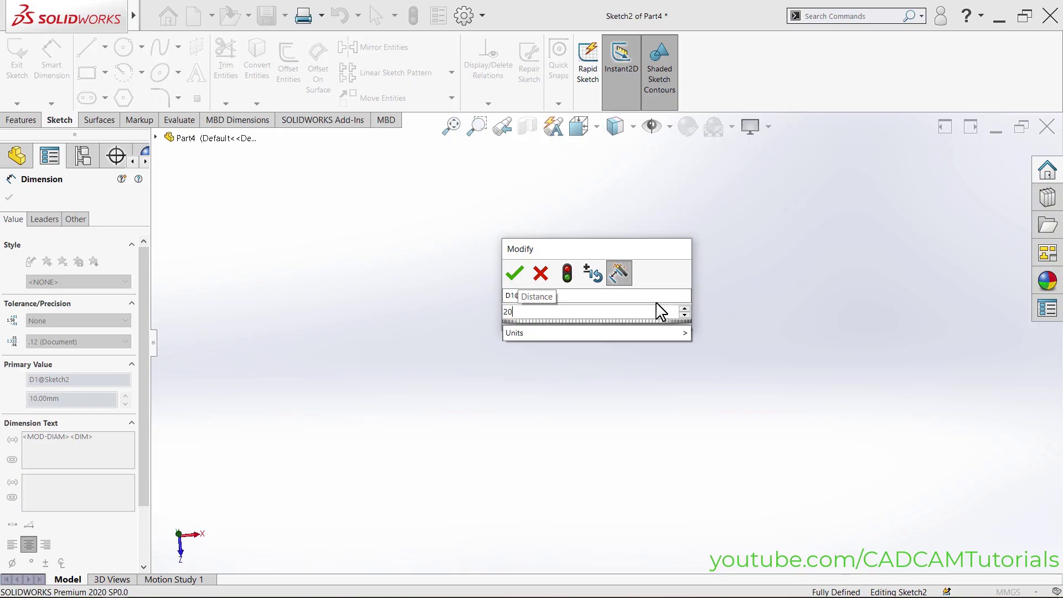
key(Return)
click(971, 183)
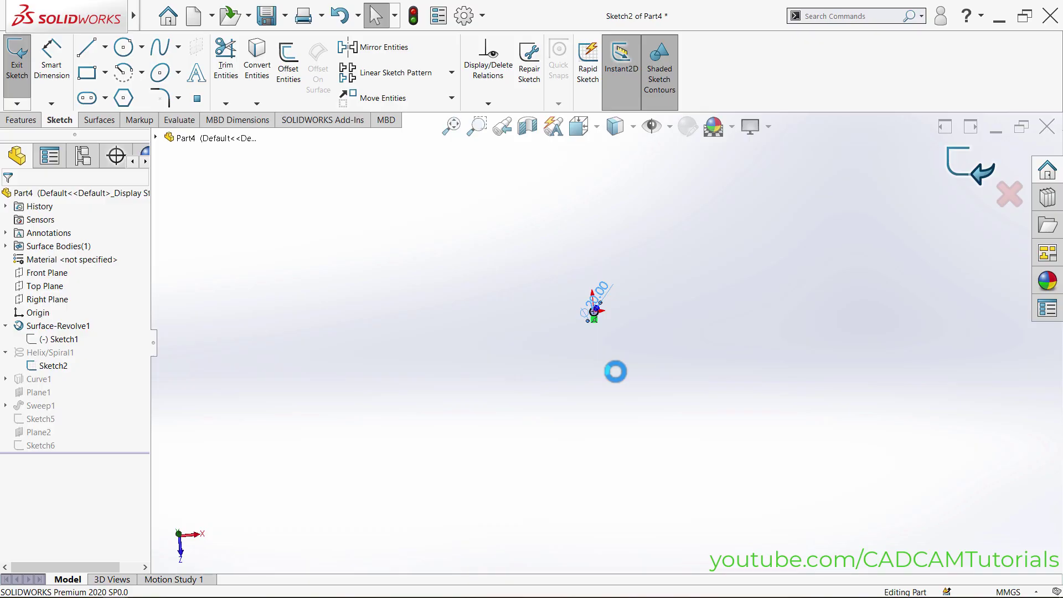
- Sweep the 20 mm circle along the converted arc to create the vertical rod
scroll(606, 343, down, 3)
scroll(560, 366, up, 2)
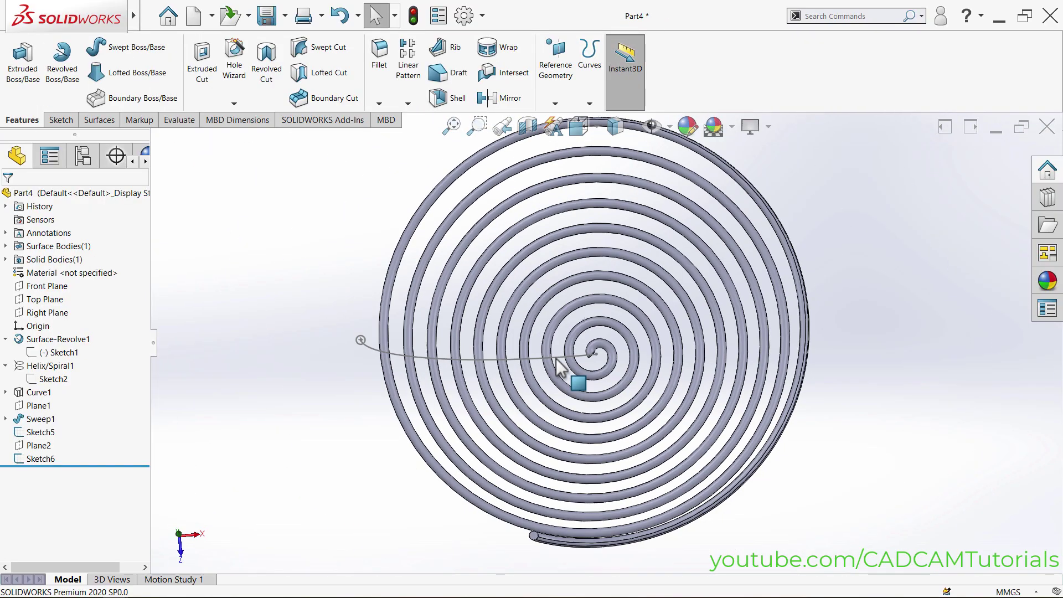
click(133, 56)
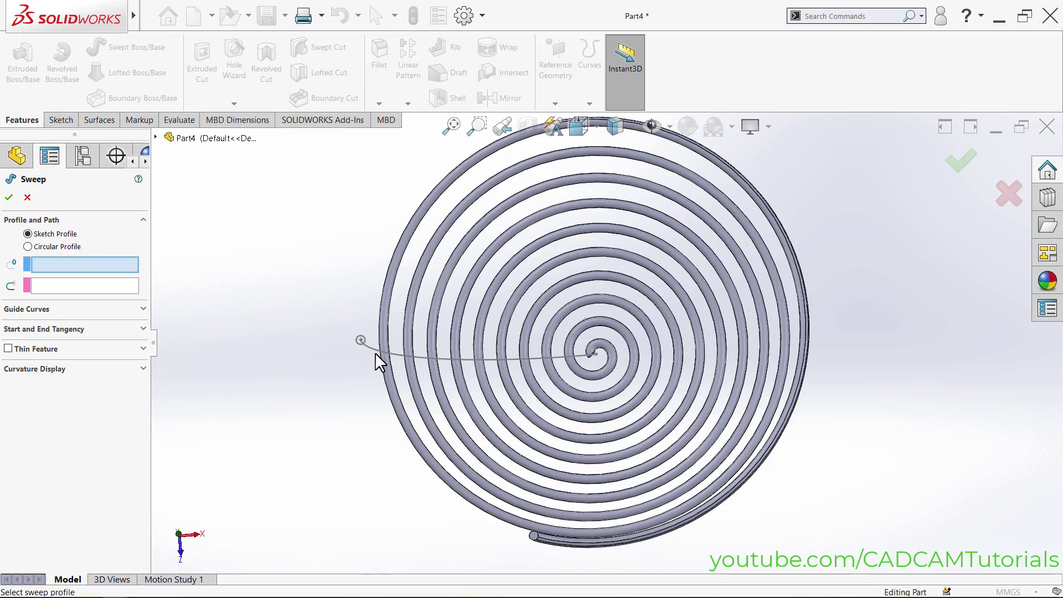
scroll(375, 352, down, 3)
click(396, 323)
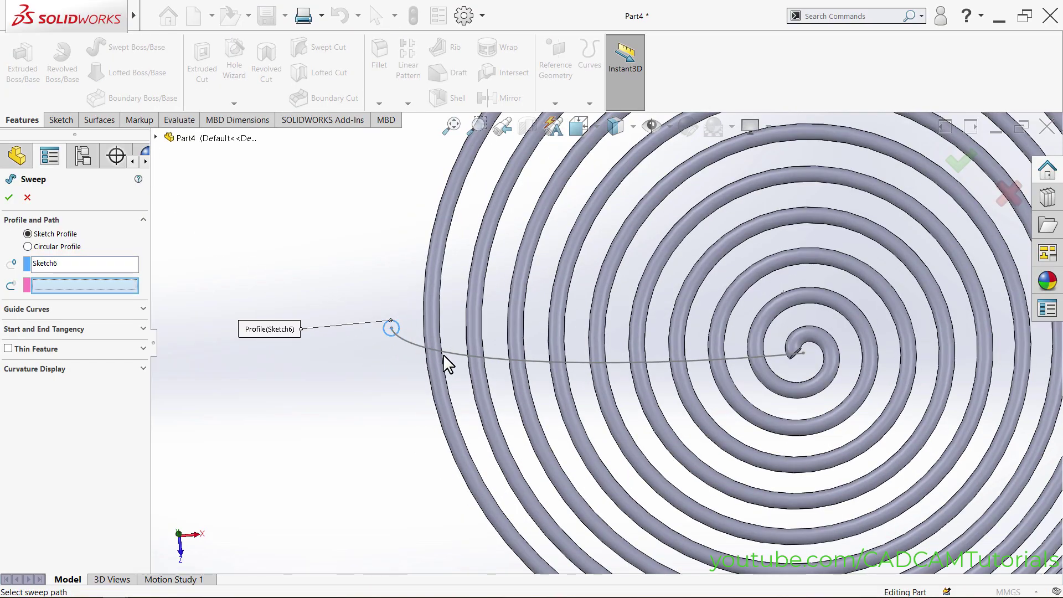
click(457, 354)
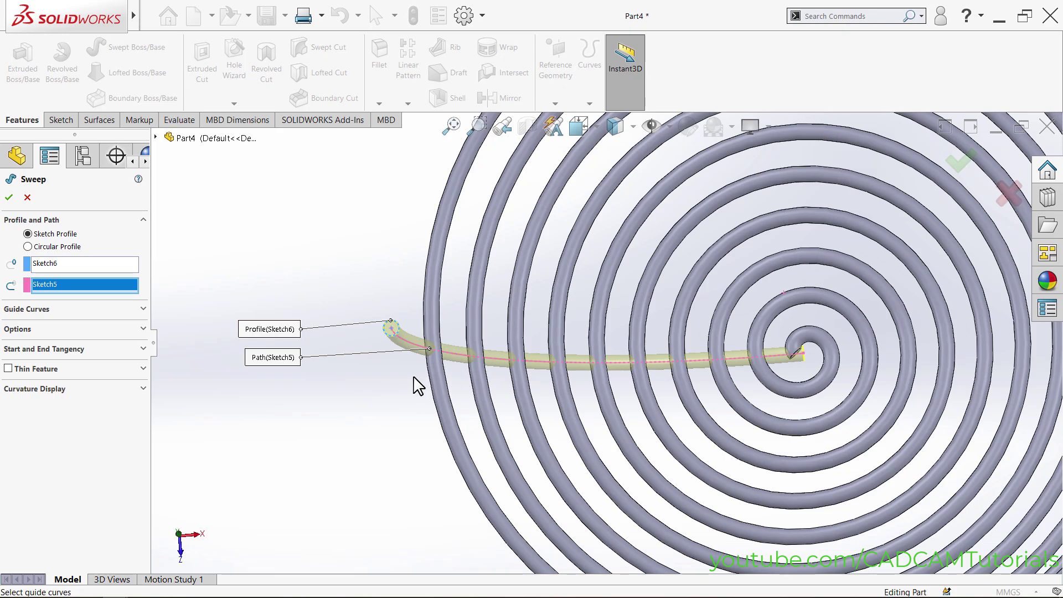
scroll(400, 396, up, 2)
click(10, 198)
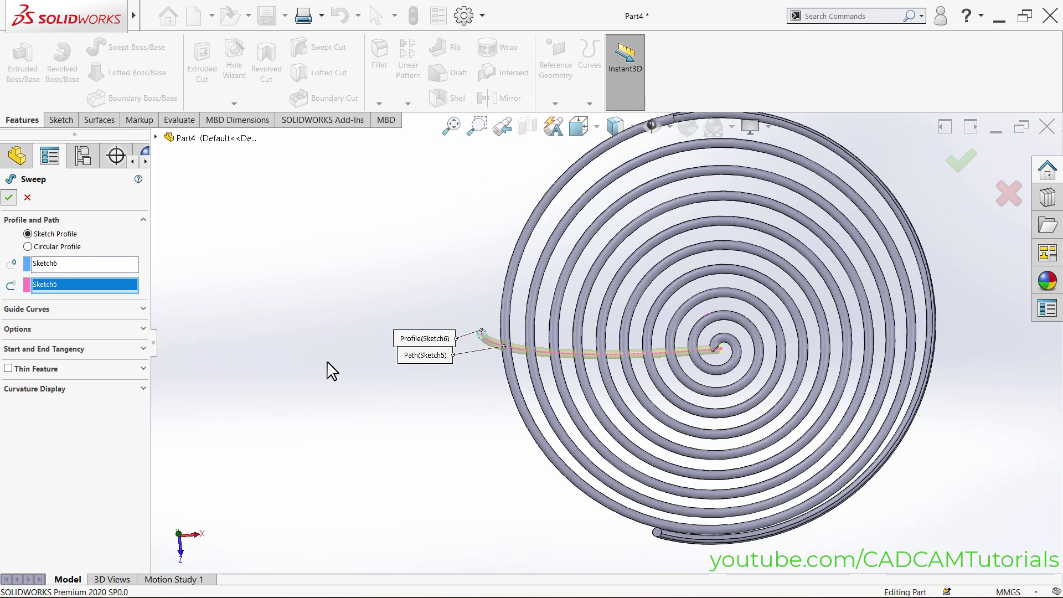
- Start a circular pattern of the vertical rod, using the revolved surface's Sketch1 as the pattern axis
middle_drag(434, 437, 434, 463)
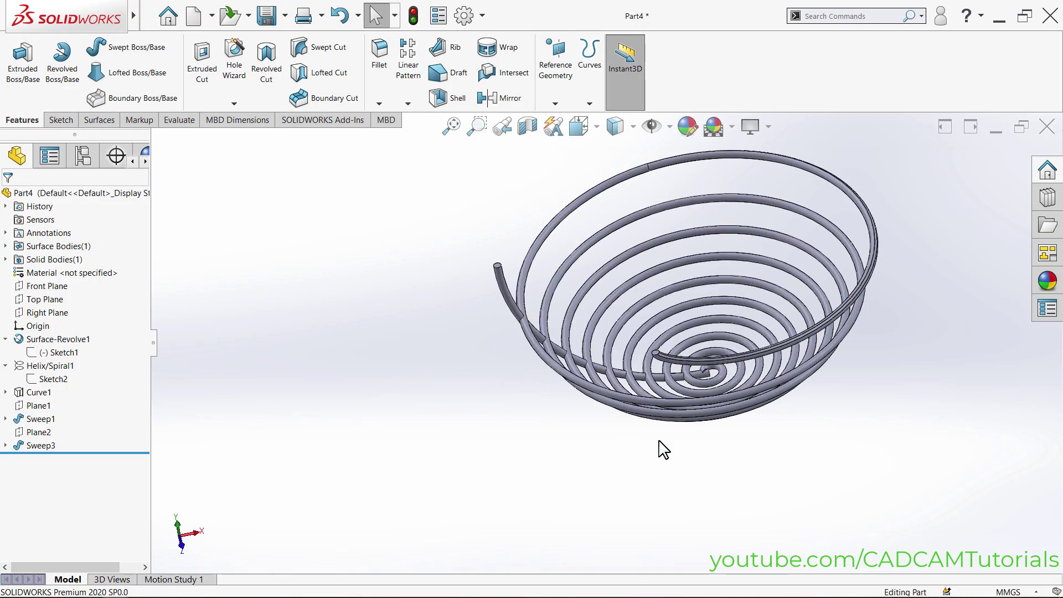
middle_drag(662, 448, 878, 147)
scroll(879, 148, down, 3)
middle_drag(687, 368, 631, 375)
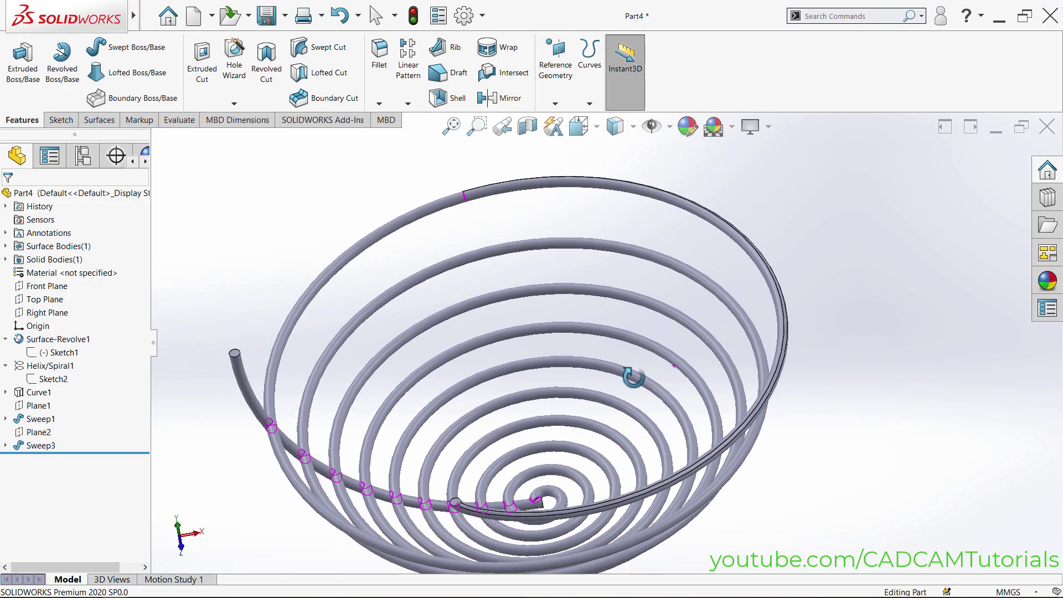
click(408, 103)
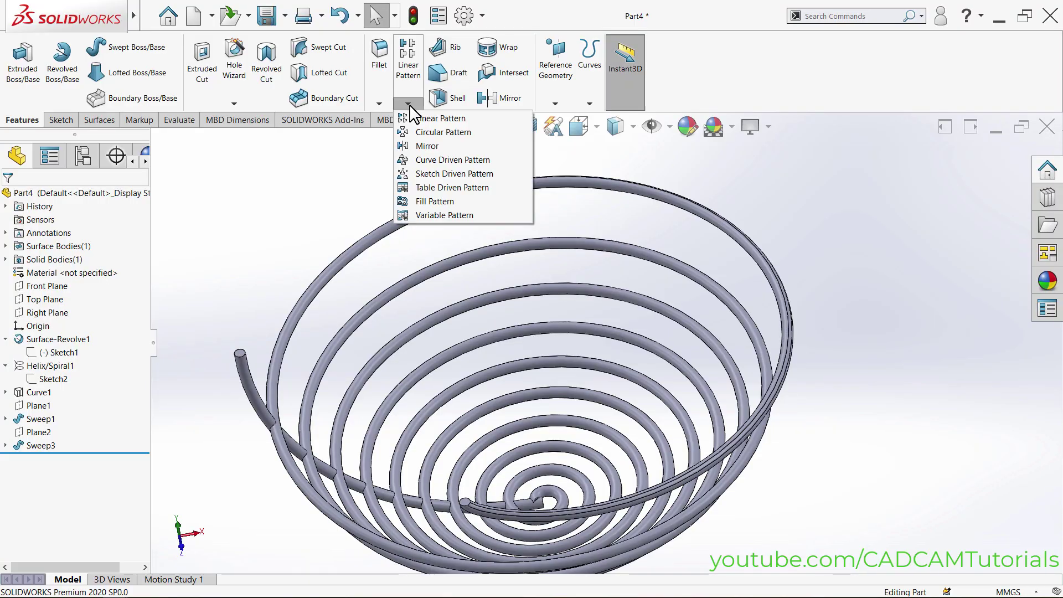
click(457, 135)
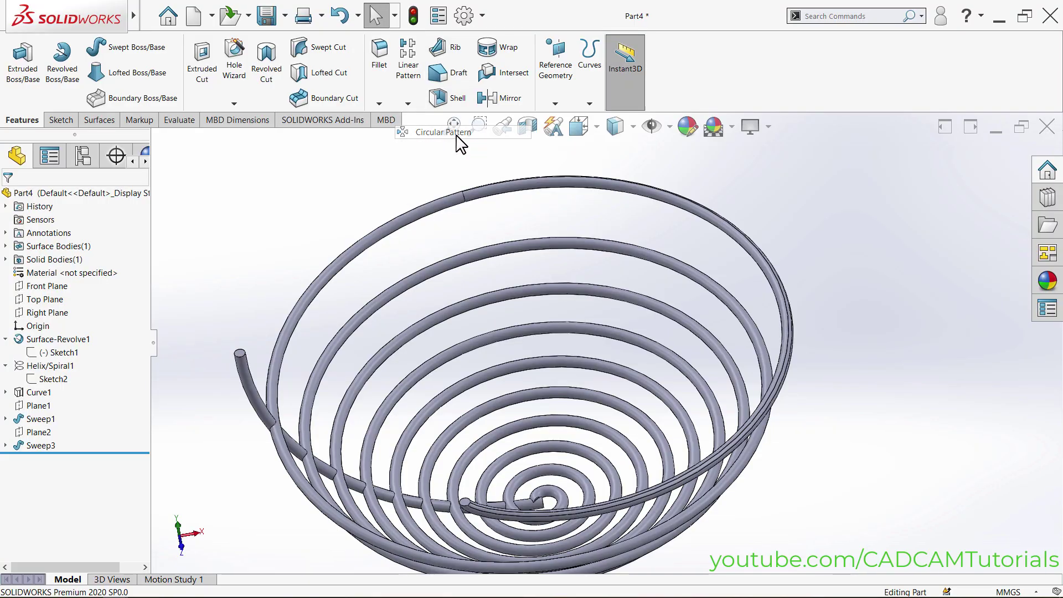
click(243, 371)
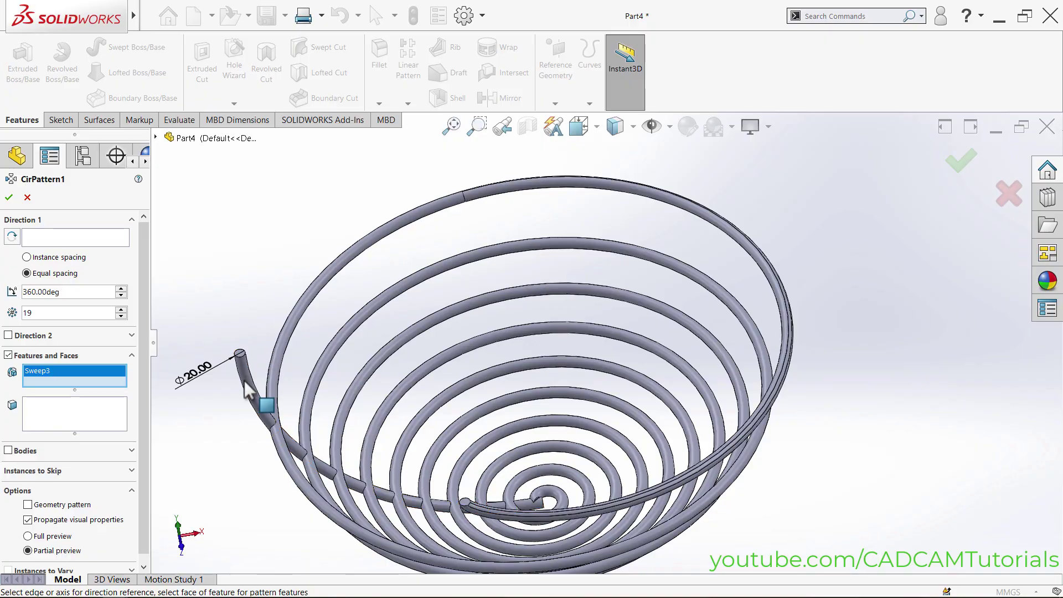
click(57, 239)
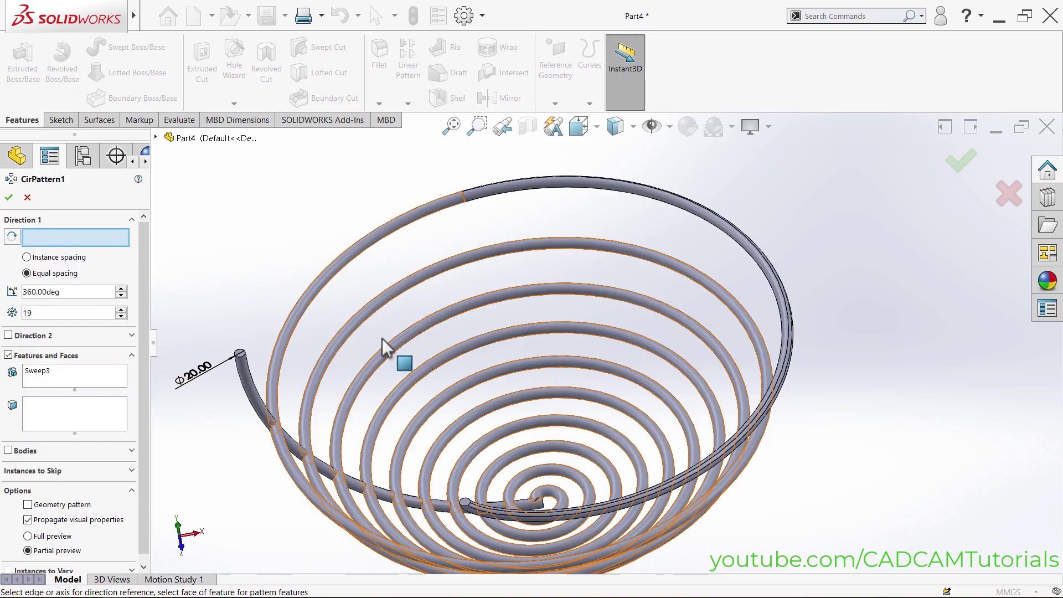
scroll(426, 336, down, 2)
scroll(442, 319, up, 5)
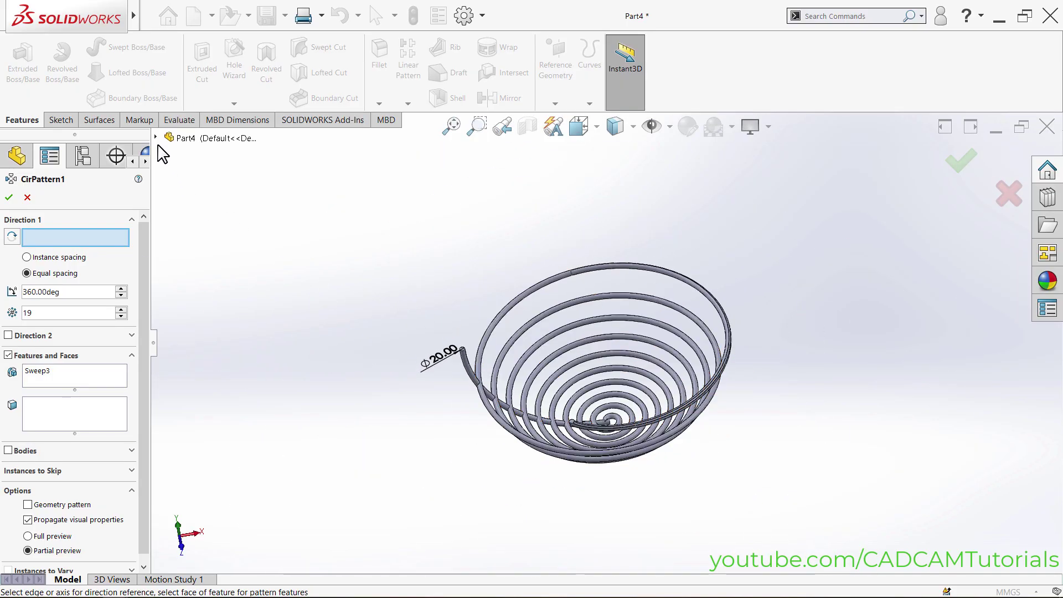
click(156, 139)
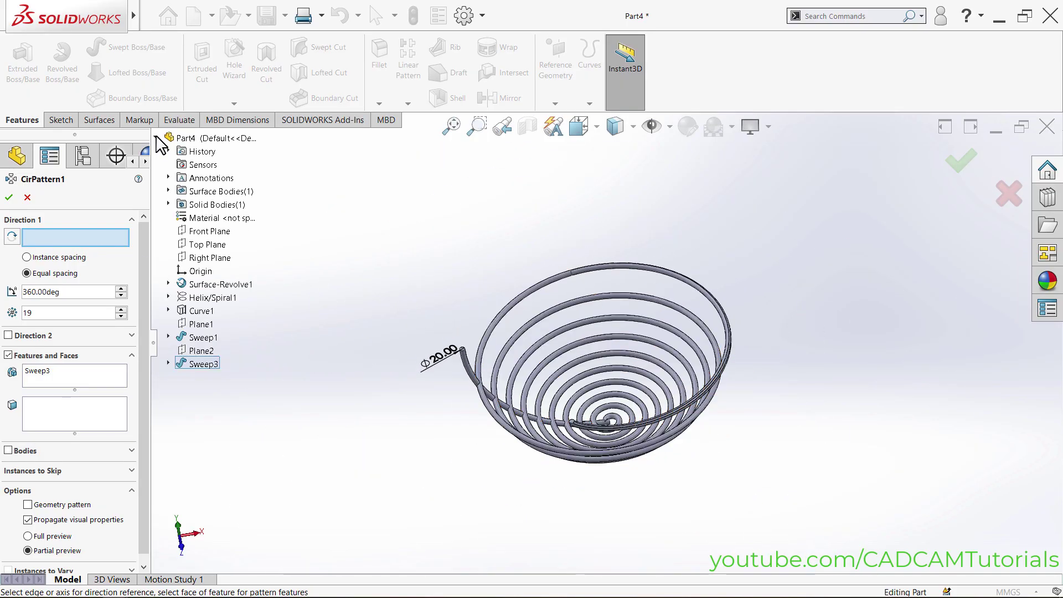
click(168, 285)
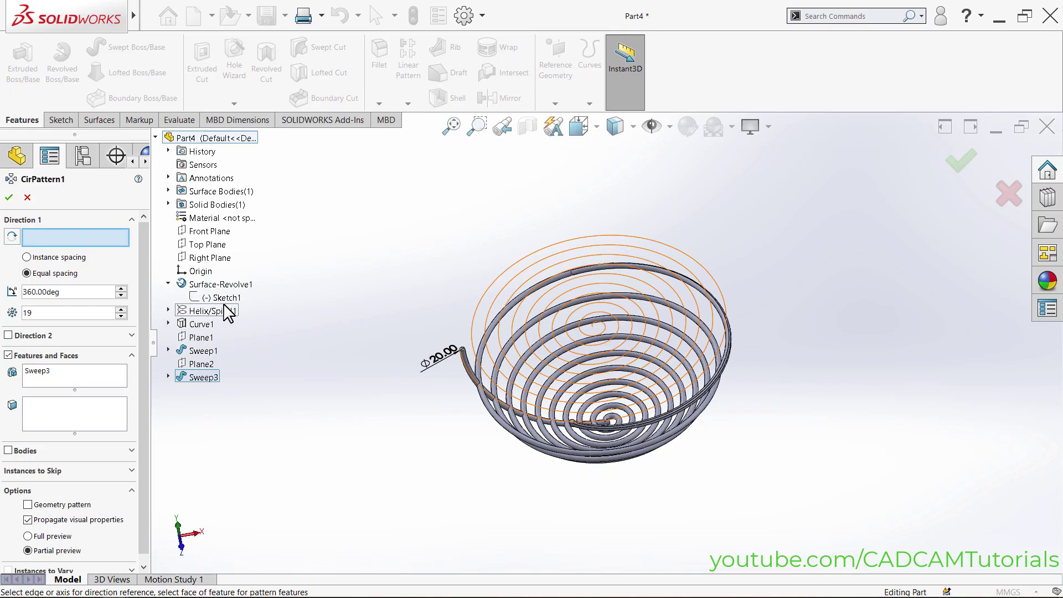
click(225, 298)
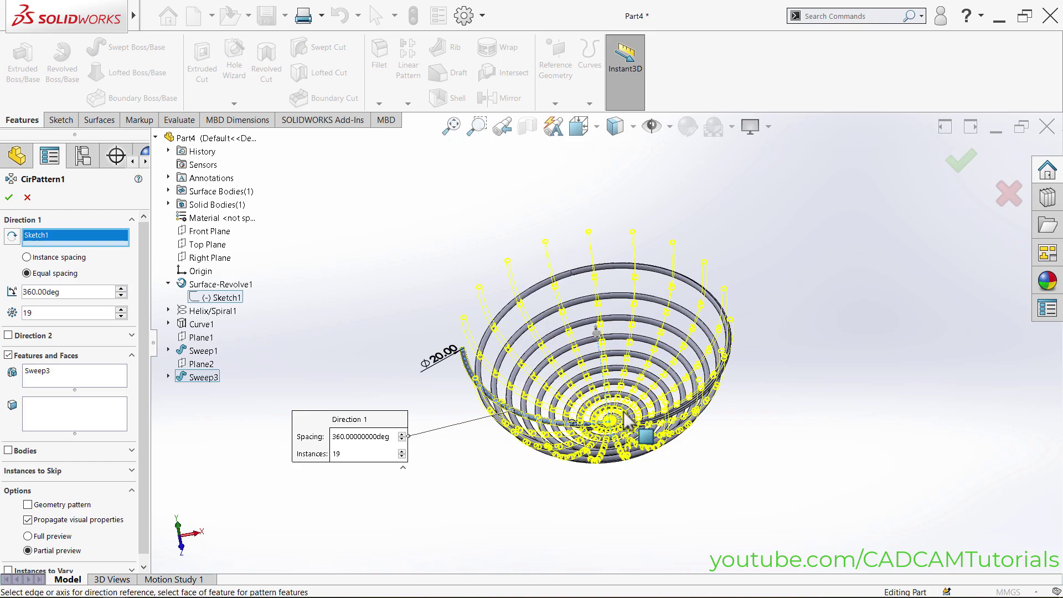
- Try the rod's circular pattern with 25 and with 30 equally spaced instances over 360 degrees
middle_drag(625, 422, 620, 368)
scroll(620, 368, down, 2)
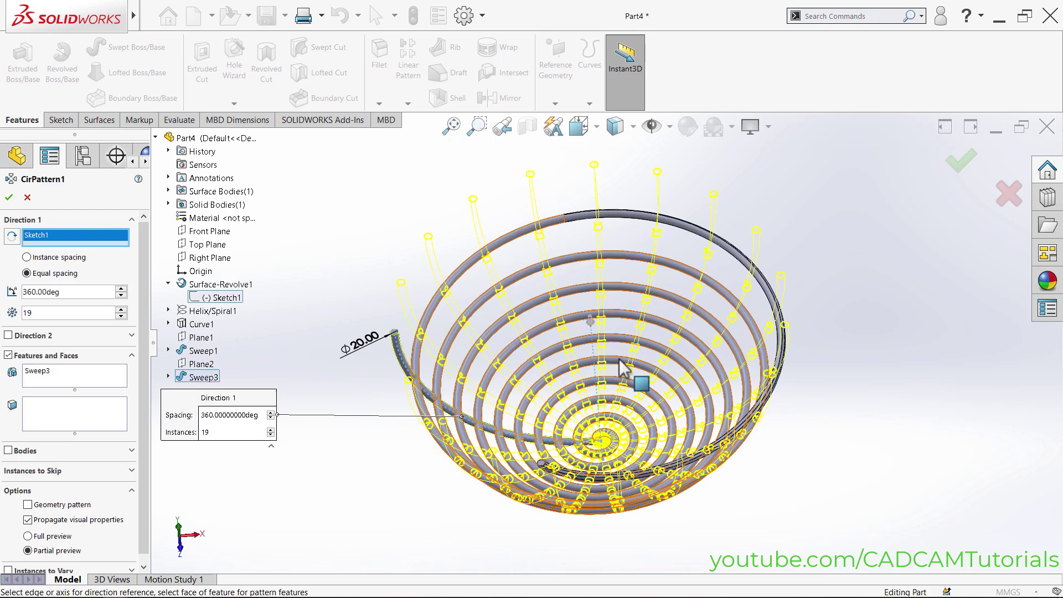
scroll(623, 368, down, 2)
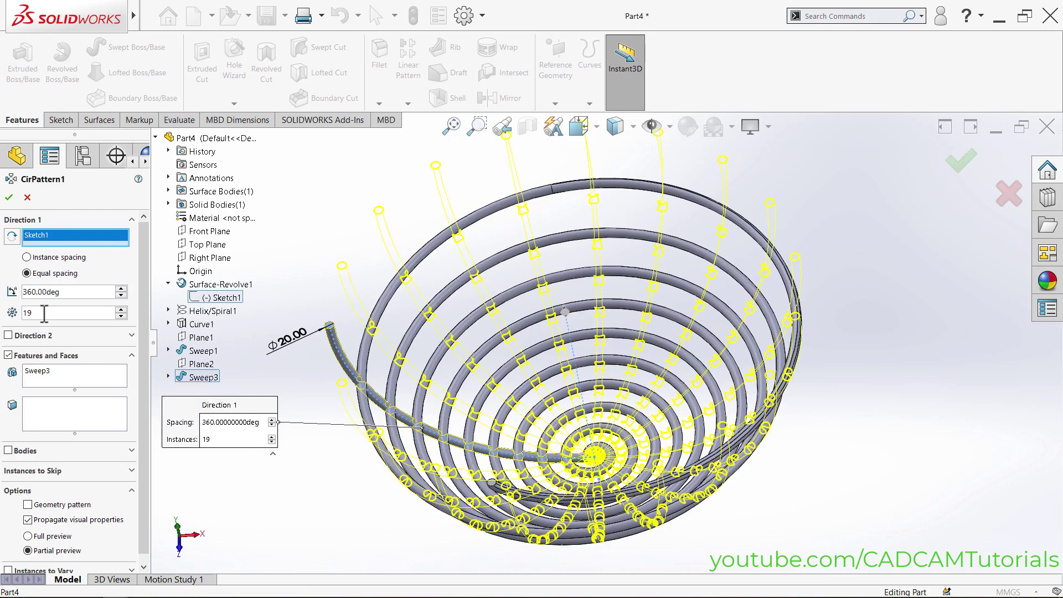
drag(44, 313, 3, 321)
text(2)
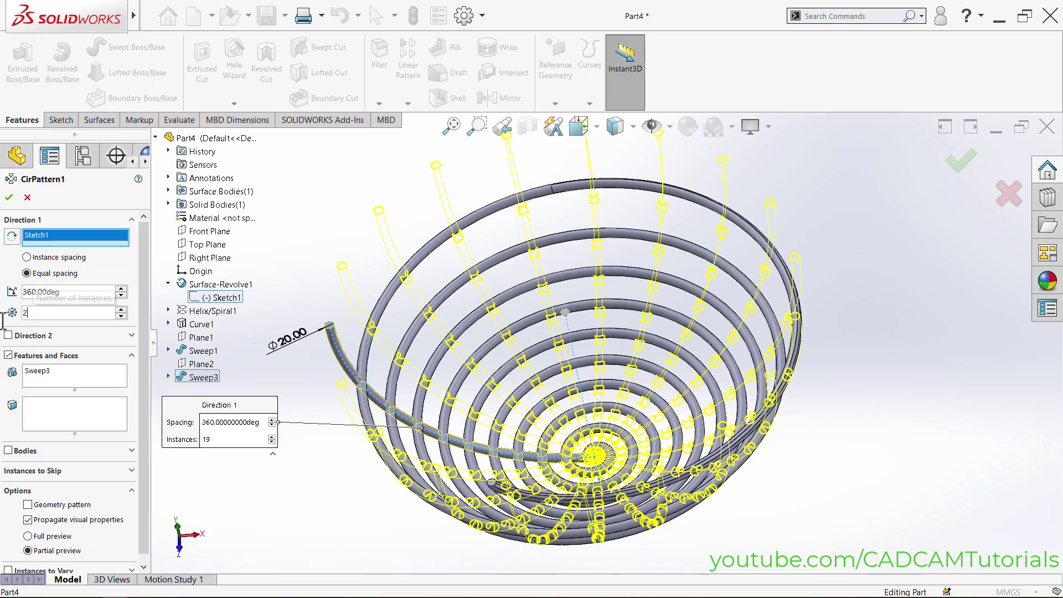
text(5)
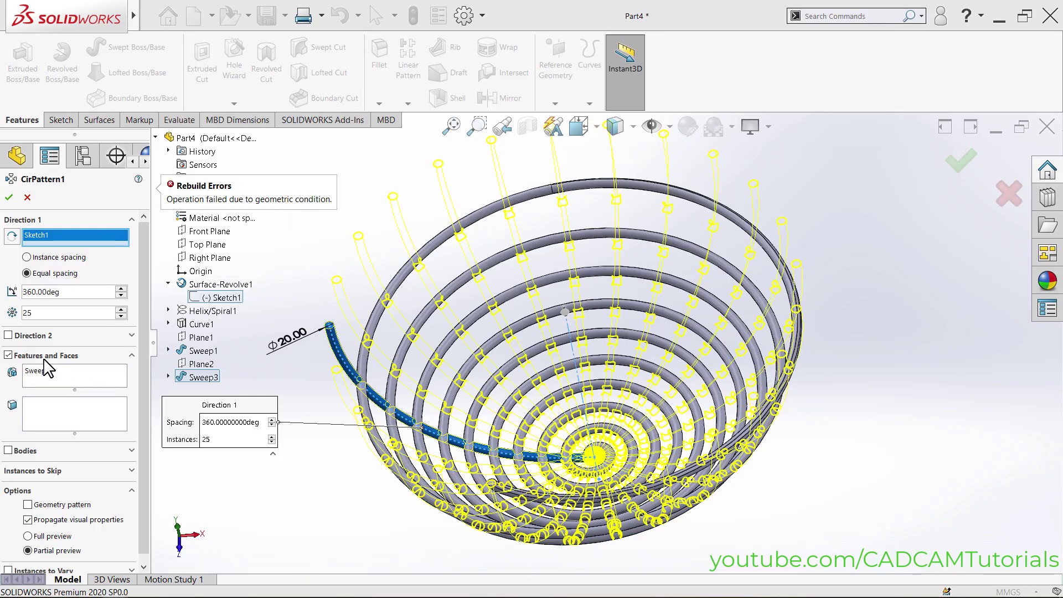
drag(46, 314, 6, 322)
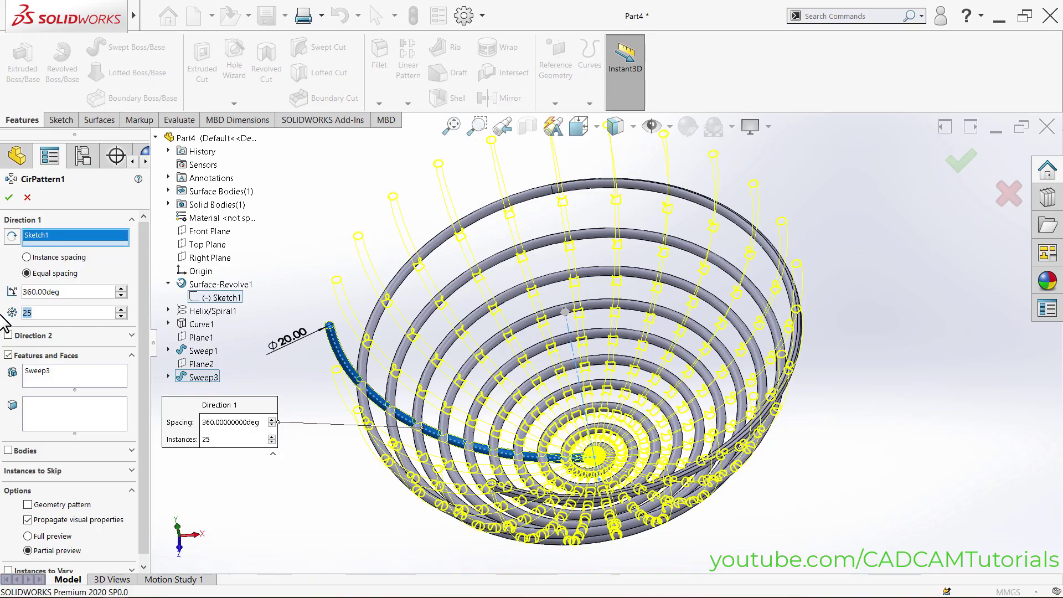
text(30)
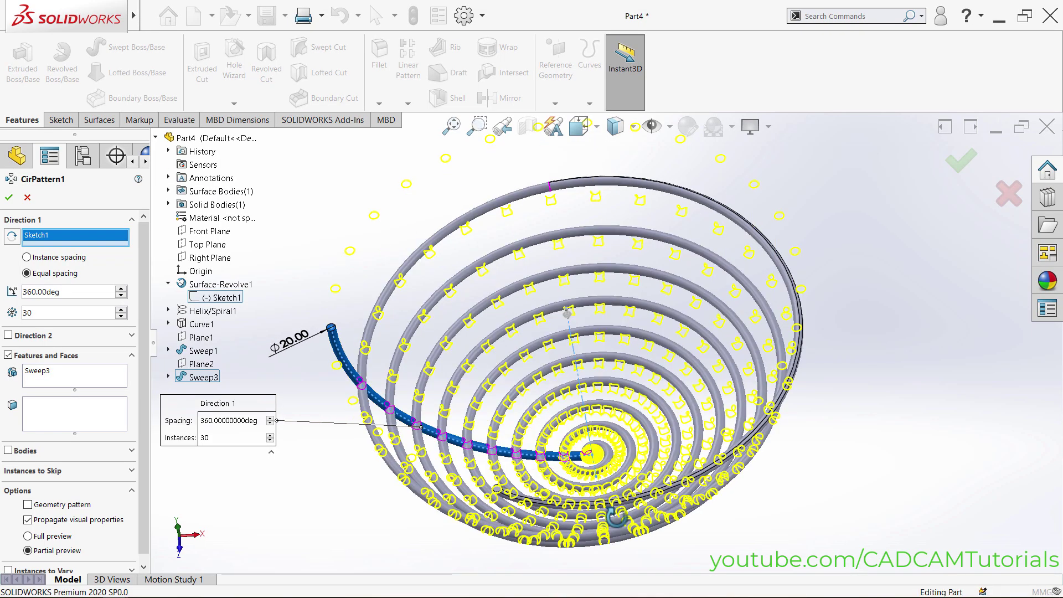
scroll(589, 421, down, 5)
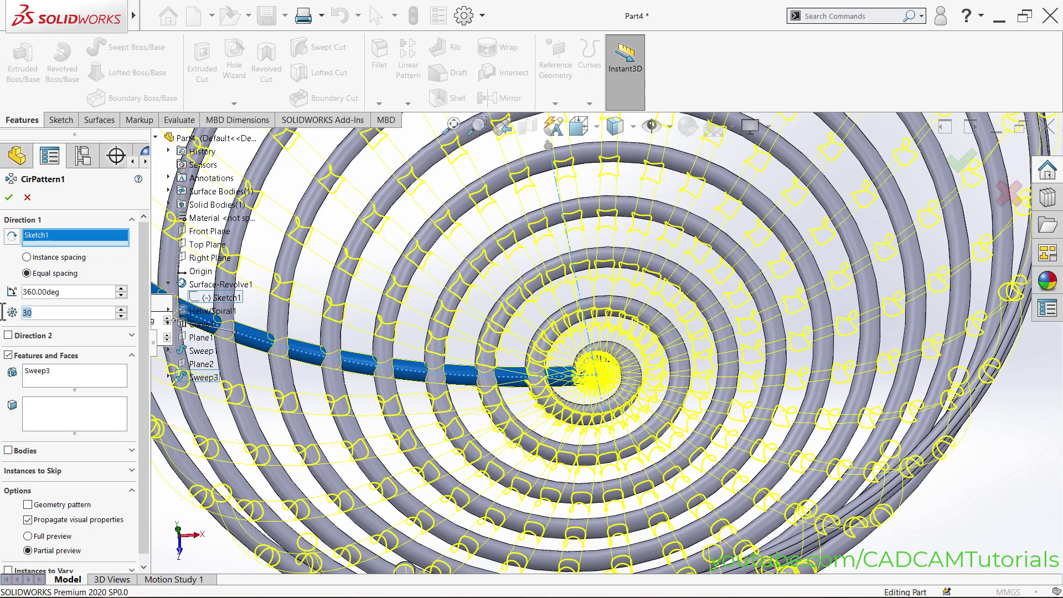
- Set the rod's circular pattern to 20 equally spaced instances and create it
text(1)
key(BackSpace)
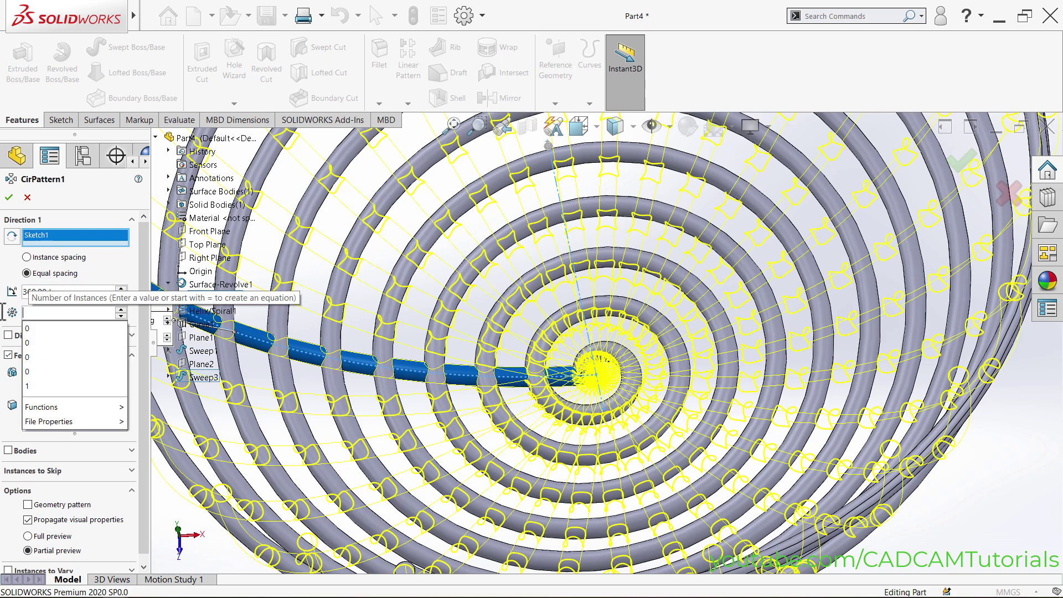
text(20)
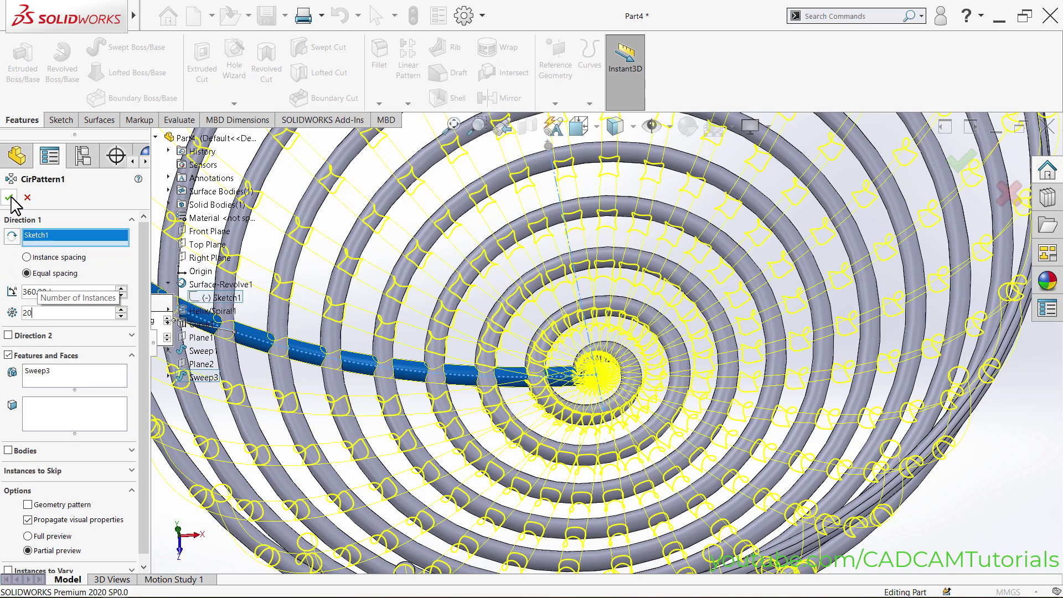
click(10, 198)
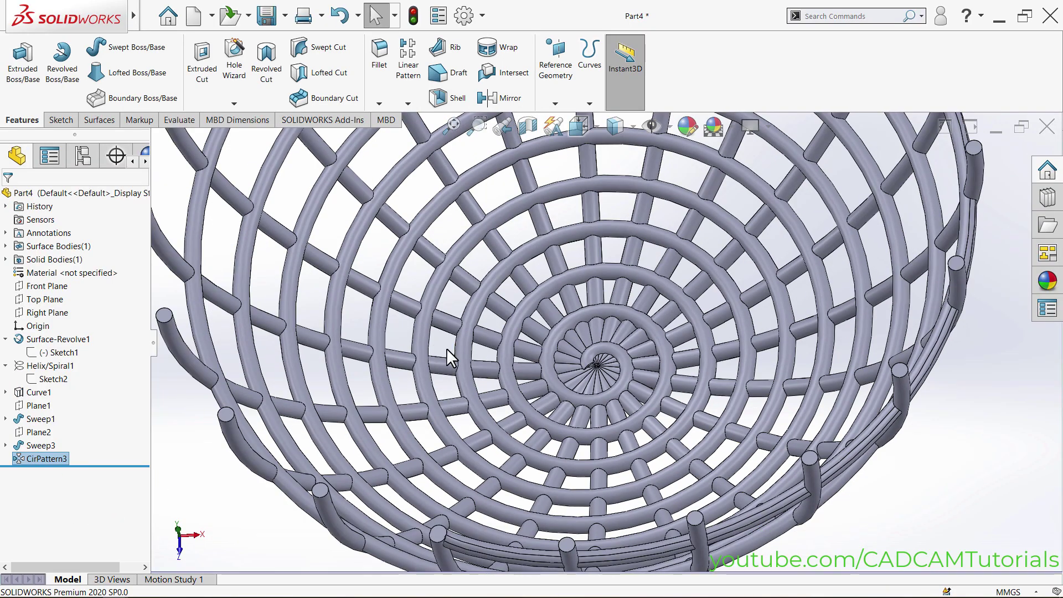
- Edit the vertical rods' circular pattern to use 50 instances
middle_drag(446, 356, 642, 280)
scroll(576, 360, up, 3)
scroll(617, 331, down, 3)
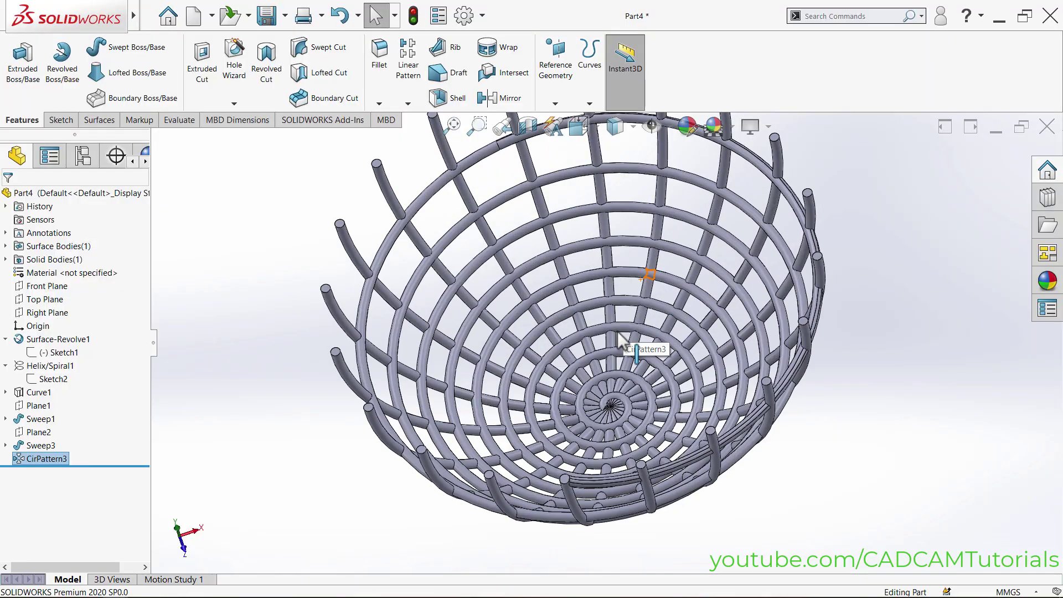
middle_drag(688, 408, 705, 392)
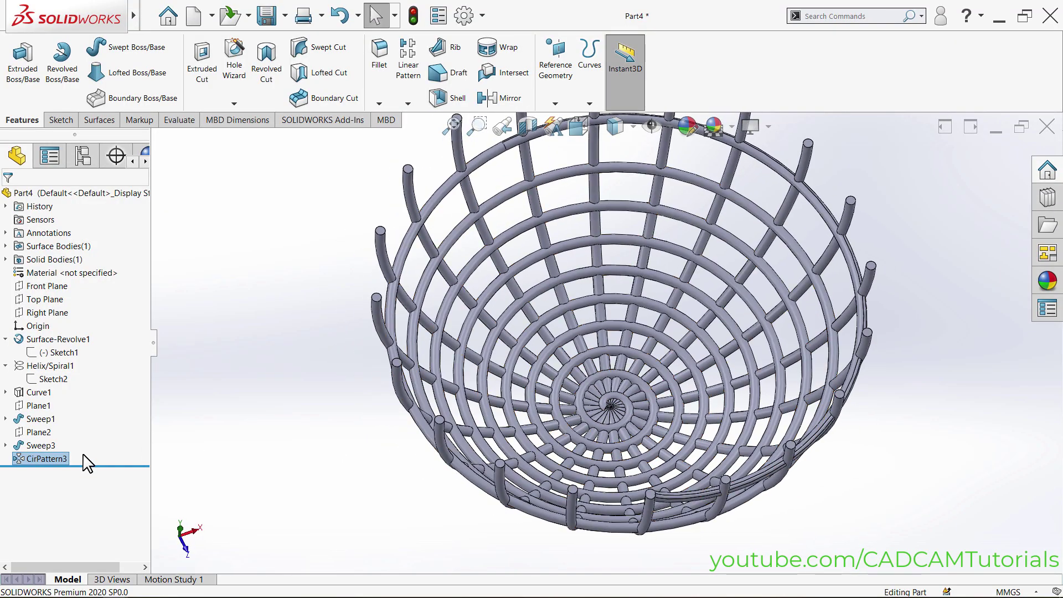
click(21, 459)
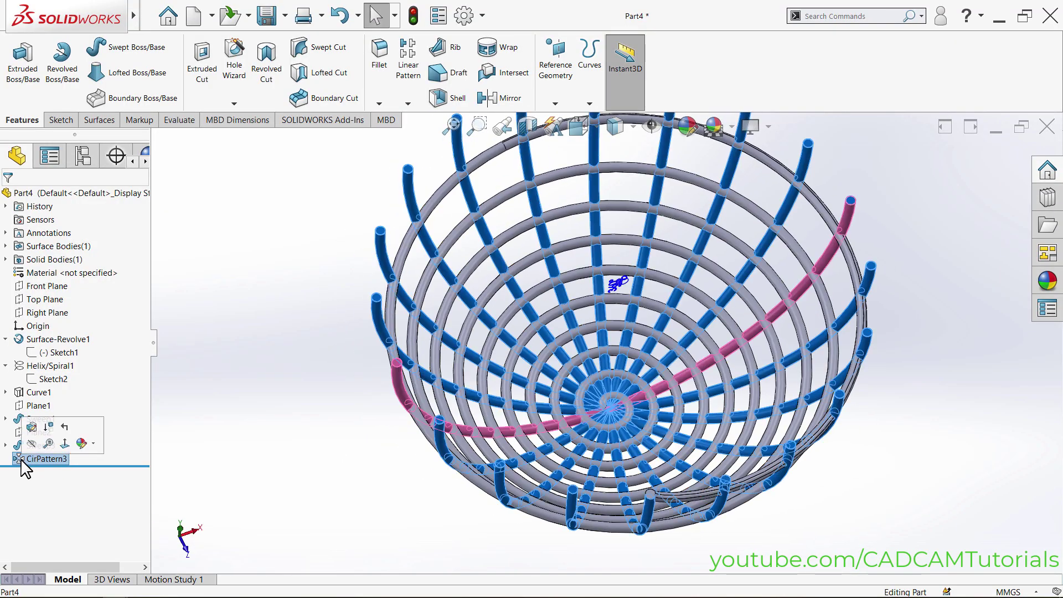
click(32, 427)
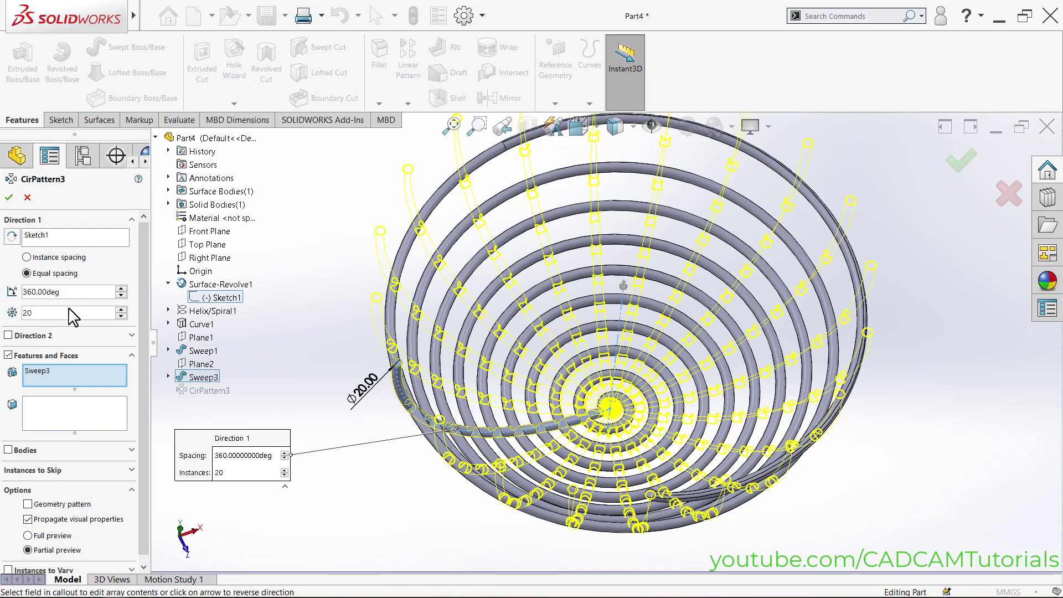
text(50)
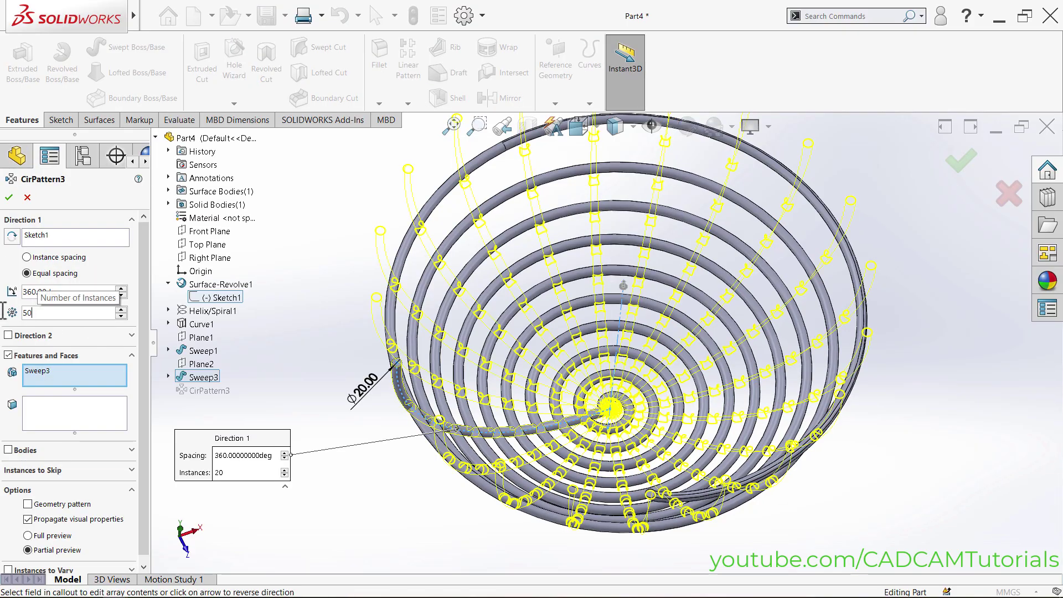
click(8, 197)
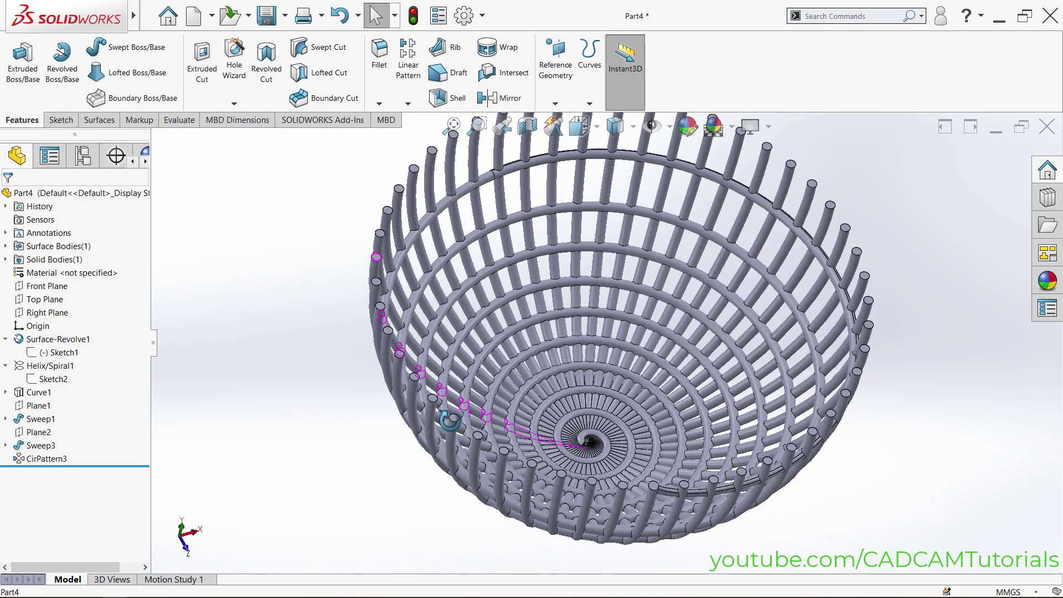
- Start the sketch for a revolved boss on the Right Plane and view it normal to the plane
middle_drag(554, 388, 604, 430)
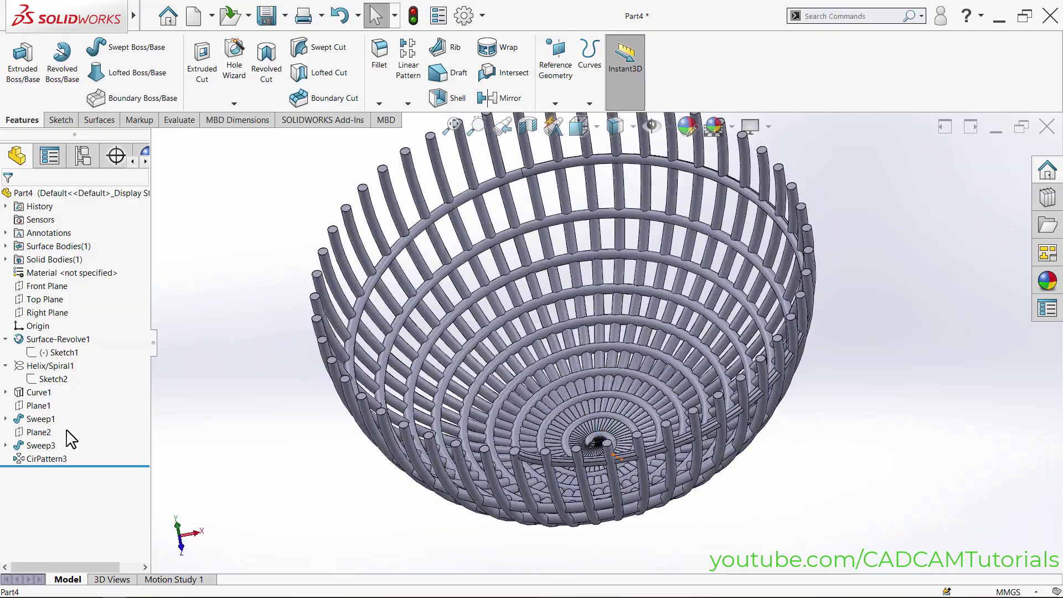
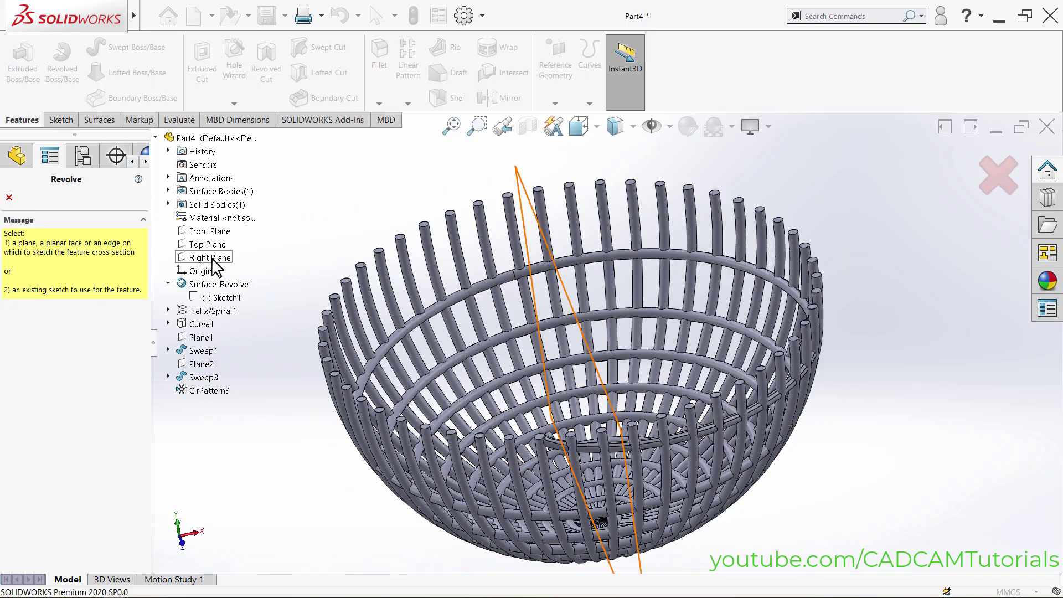
click(211, 258)
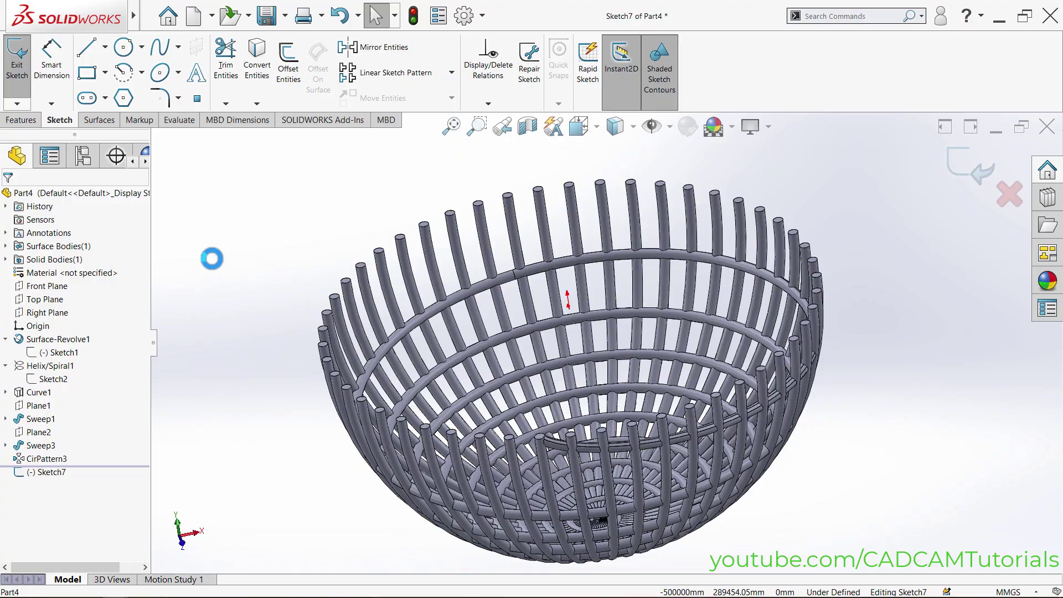
click(49, 473)
click(71, 460)
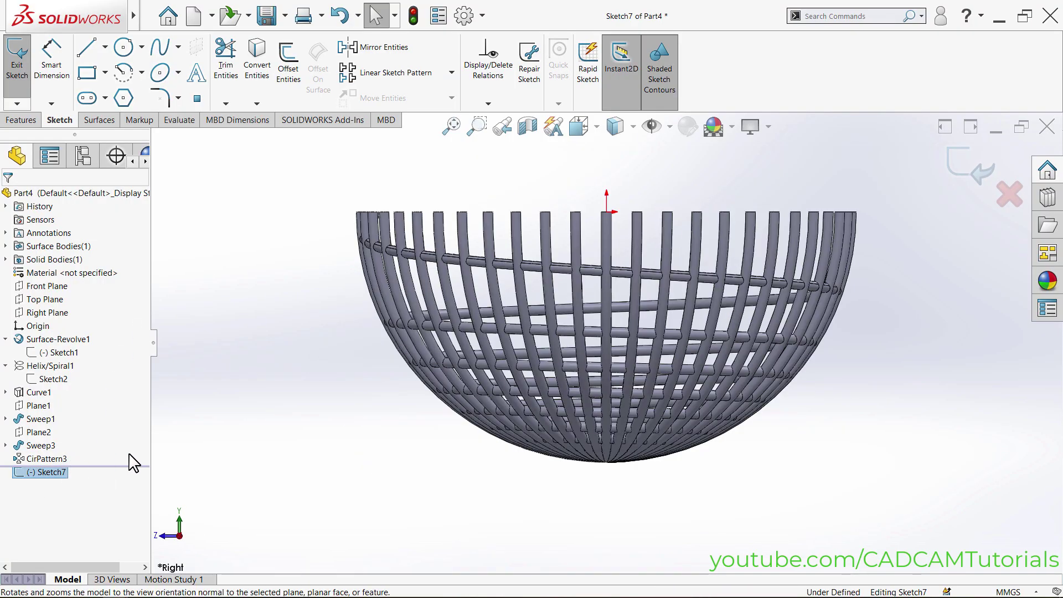
- Sketch a circle of about 16.5 mm radius outside the bowl's rim, level with the origin and about 546 mm from it
click(124, 50)
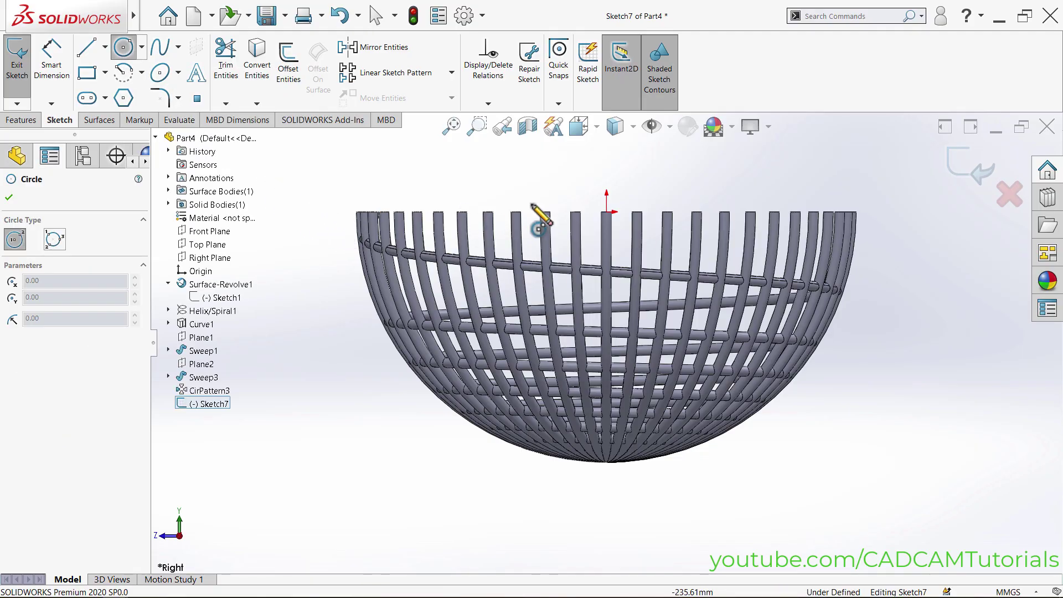
click(339, 213)
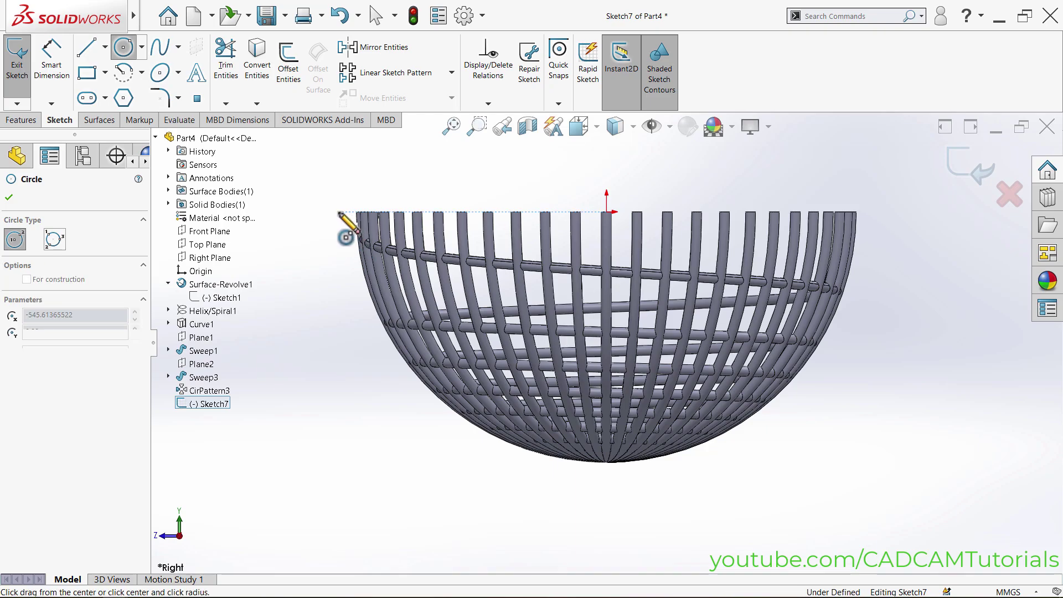
click(344, 219)
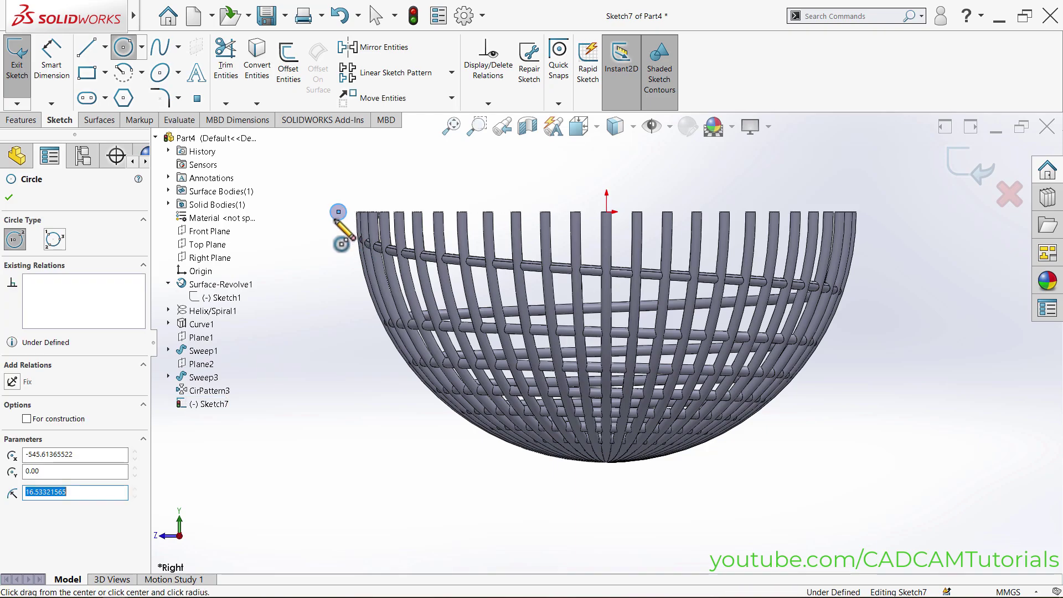
- Dimension the circle beside the bowl's rim with a diameter of 20 mm
click(55, 62)
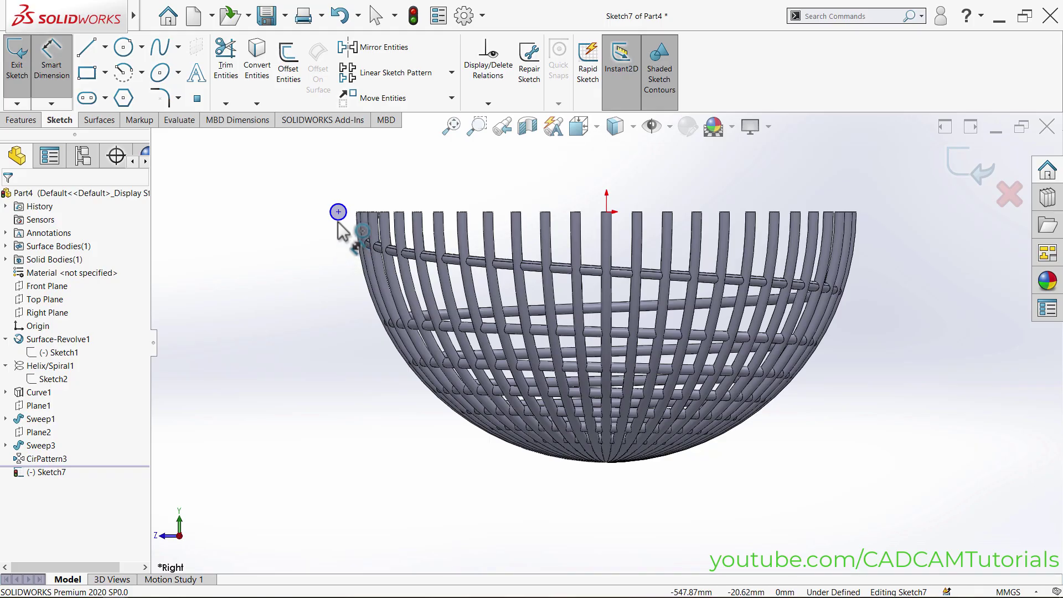
click(338, 211)
click(327, 248)
text(2)
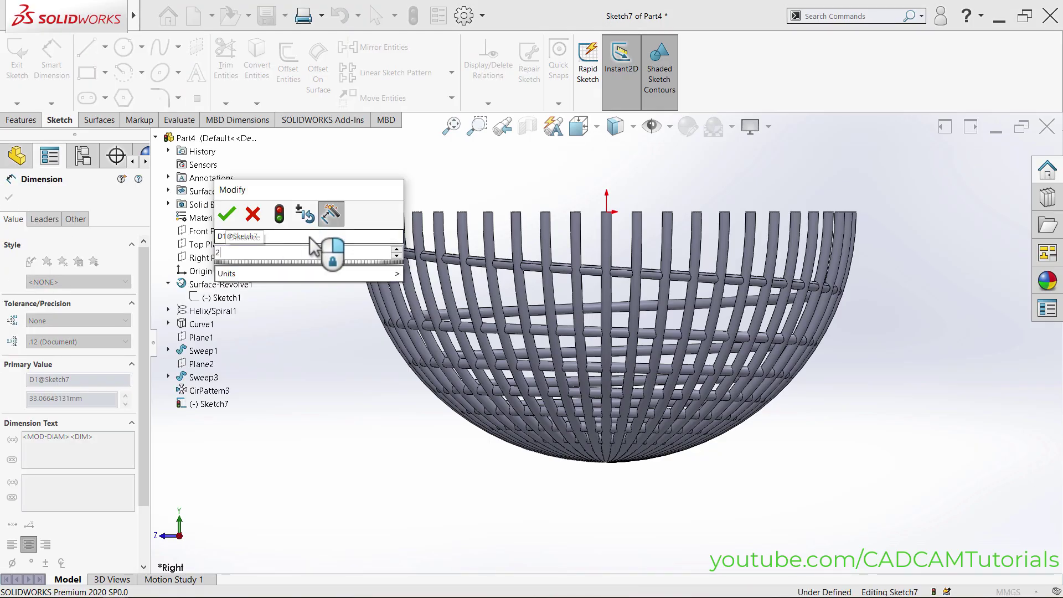
text(0)
key(Return)
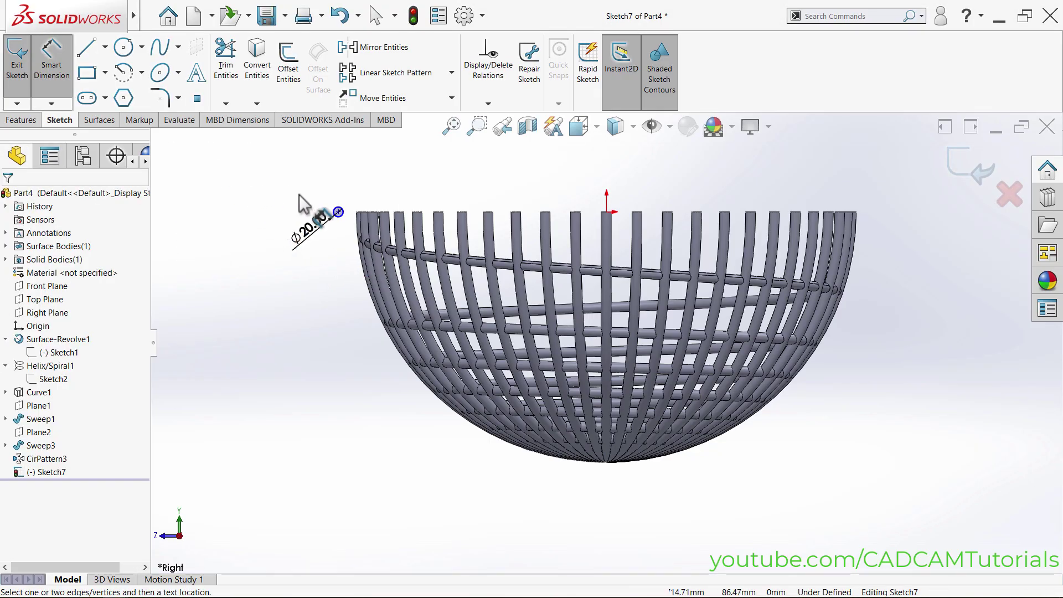
- Dimension the horizontal distance between the circle's centre and the origin as 500 mm
click(337, 212)
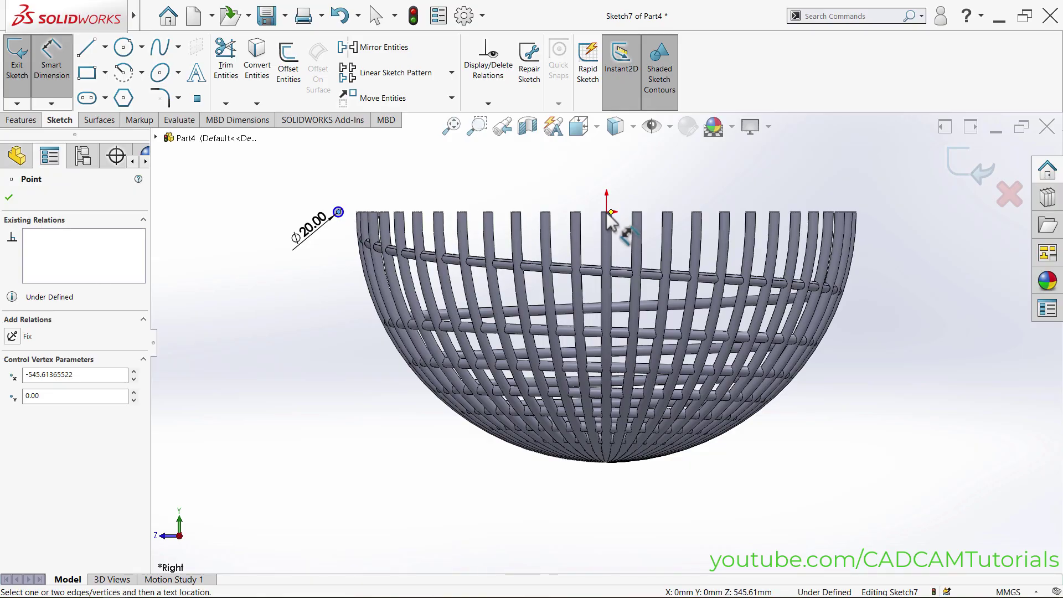
click(606, 213)
click(487, 200)
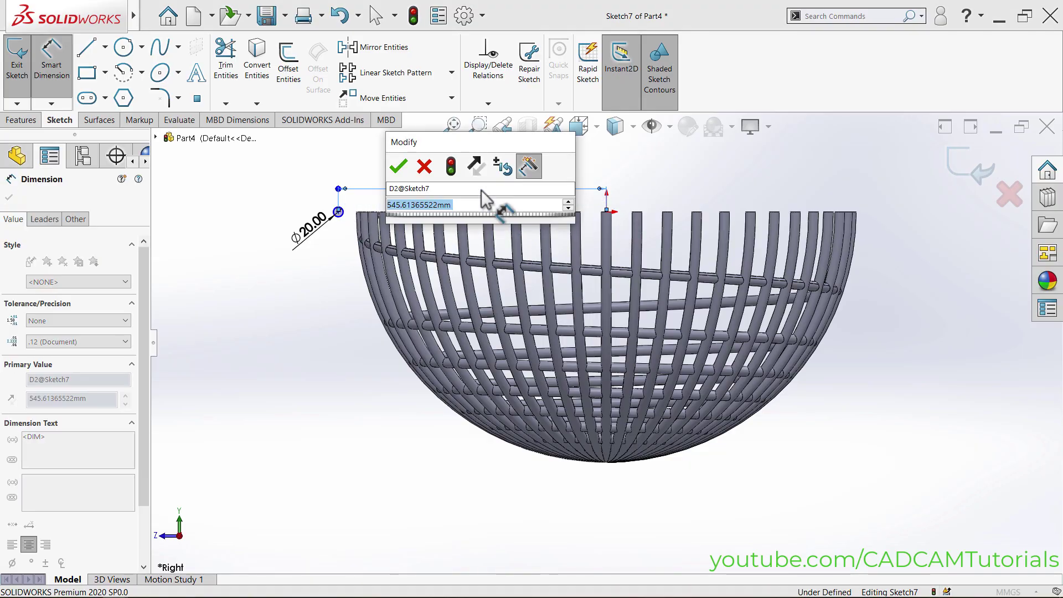
text(500)
key(Return)
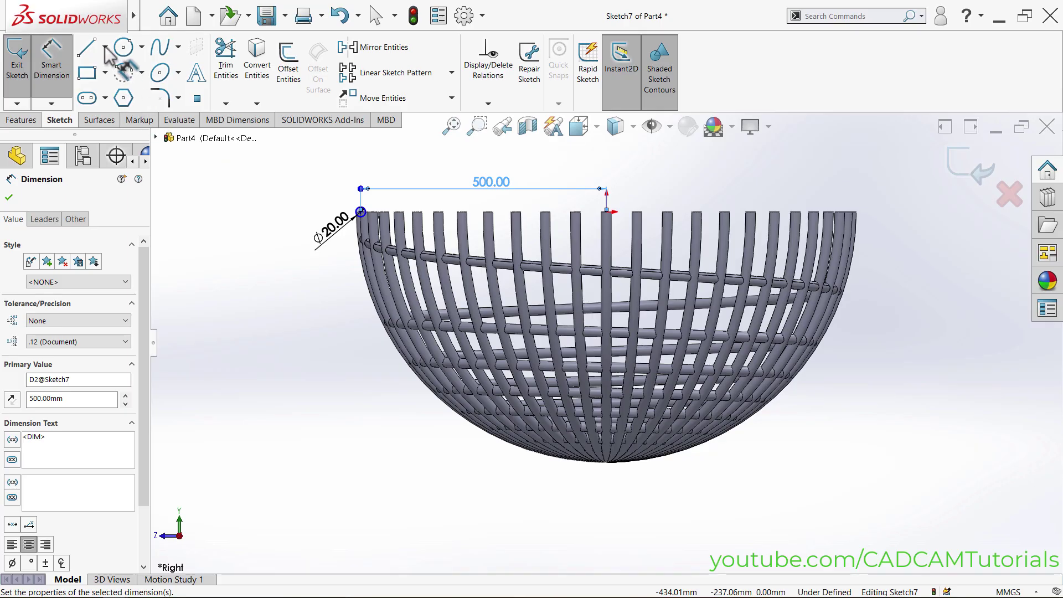
key(Escape)
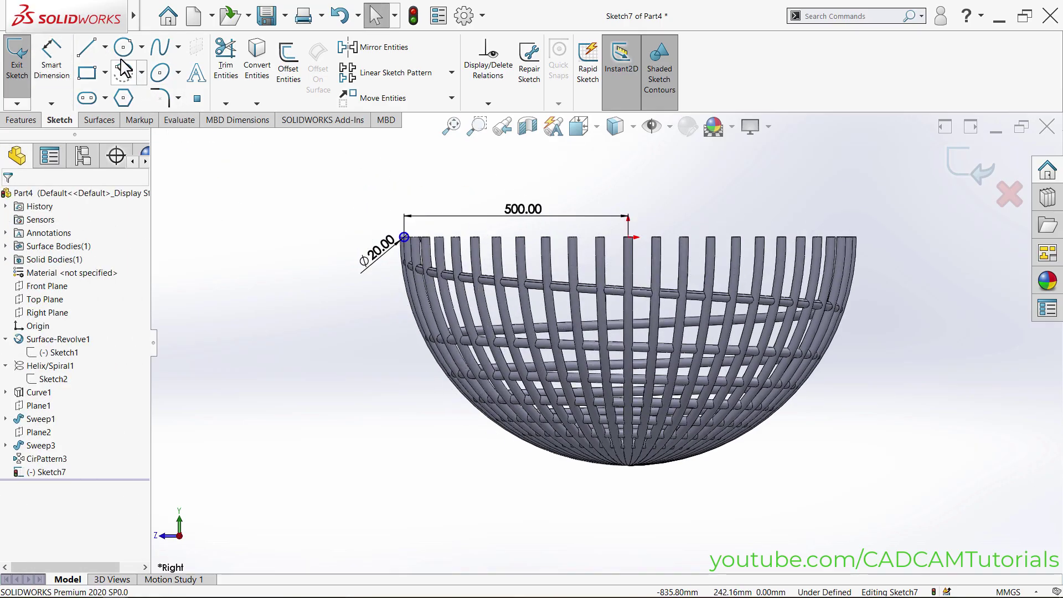
- Draw a vertical centerline about 584 mm long from the origin down past the bowl's base
click(105, 48)
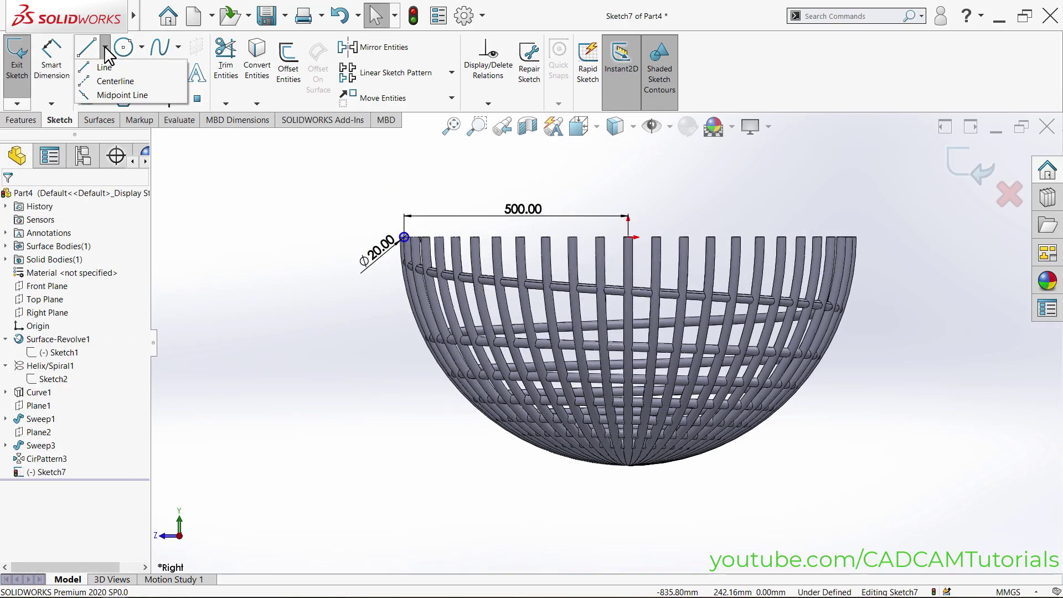
click(114, 81)
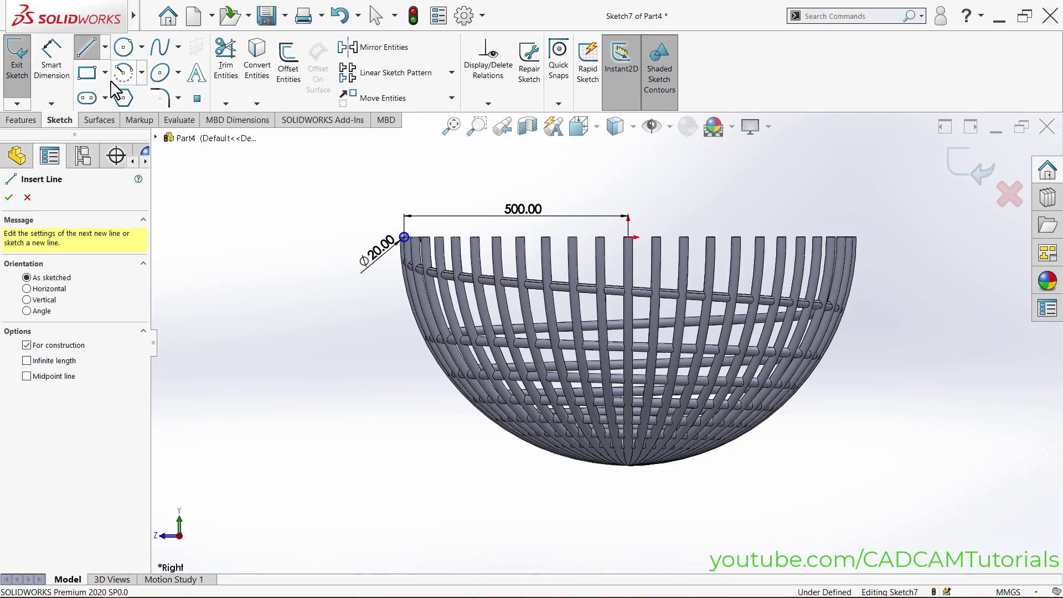
click(629, 239)
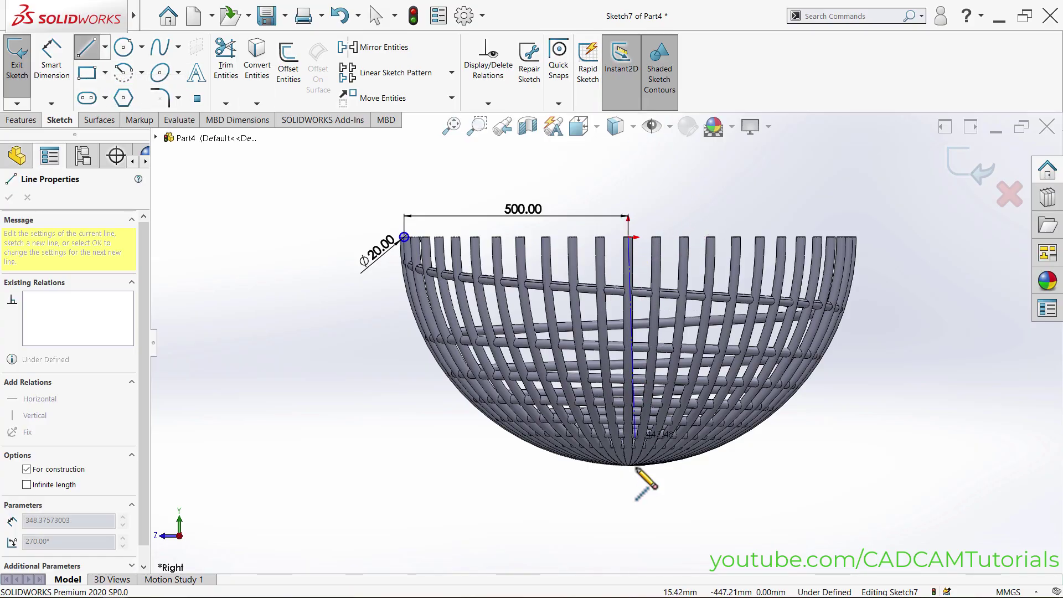
click(628, 499)
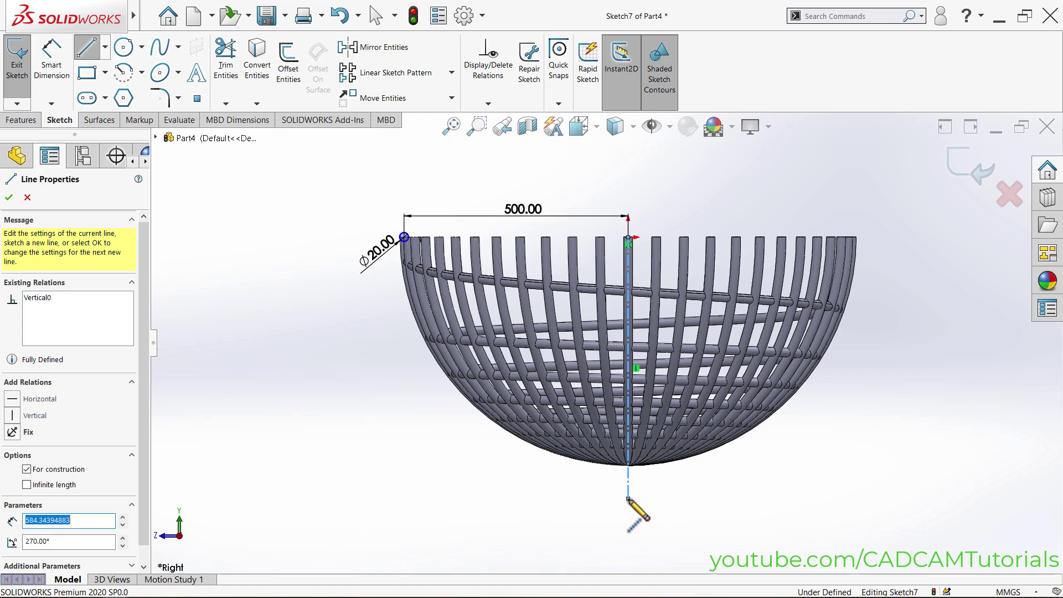
right_click(713, 482)
click(749, 475)
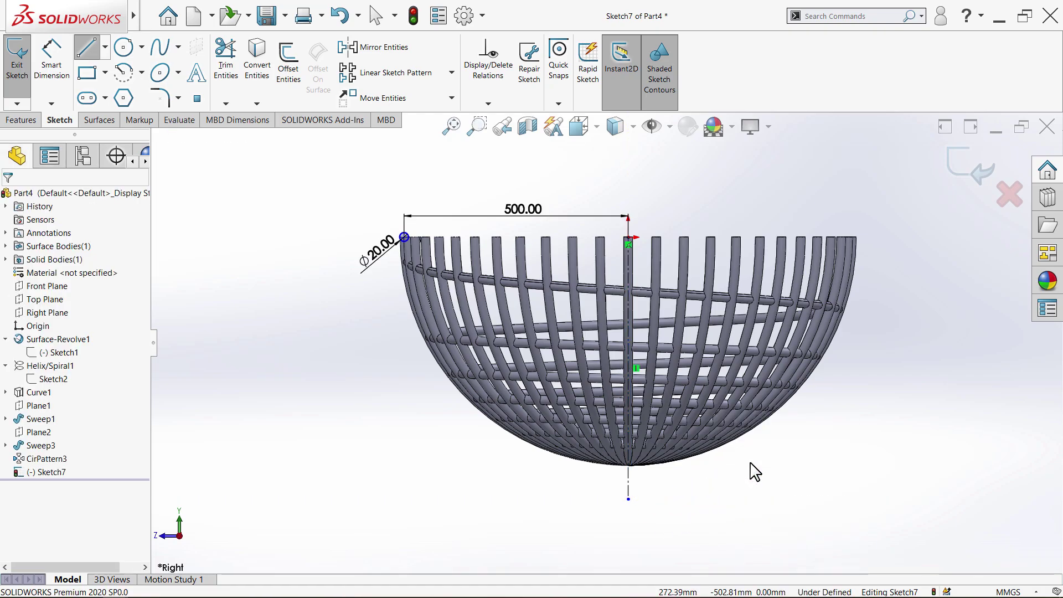
- Revolve the circle 360 degrees about the vertical centerline, with merged result, as a ring on the bowl's rim
key(r)
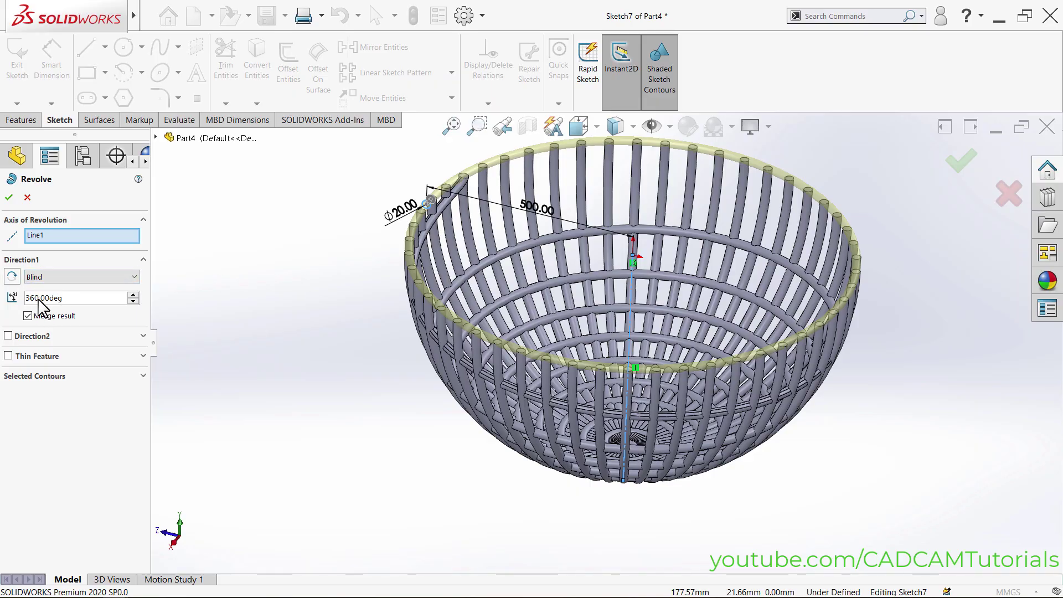
click(9, 198)
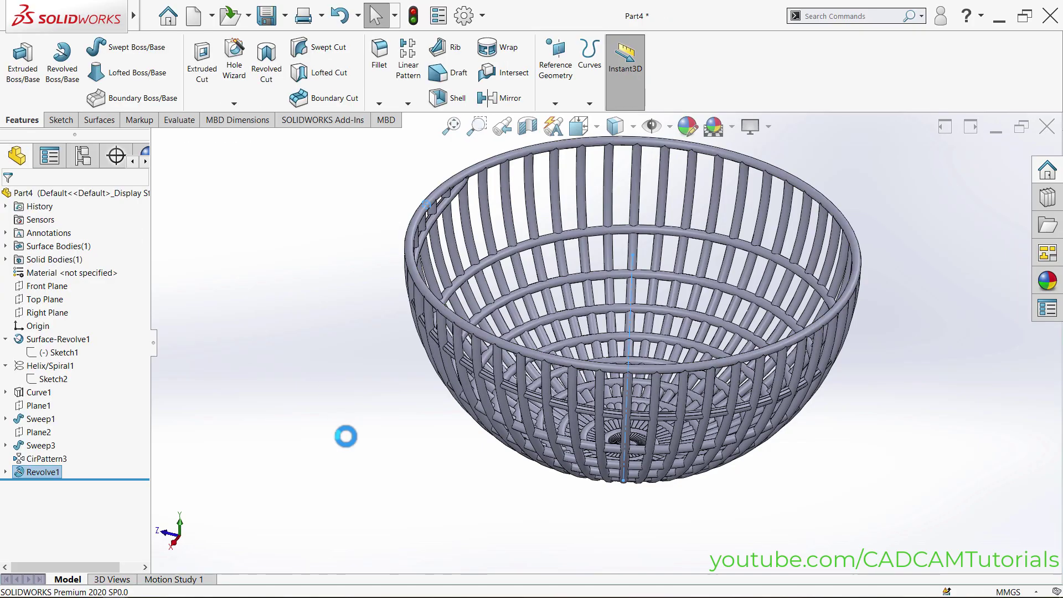
middle_drag(427, 463, 354, 479)
scroll(816, 168, down, 2)
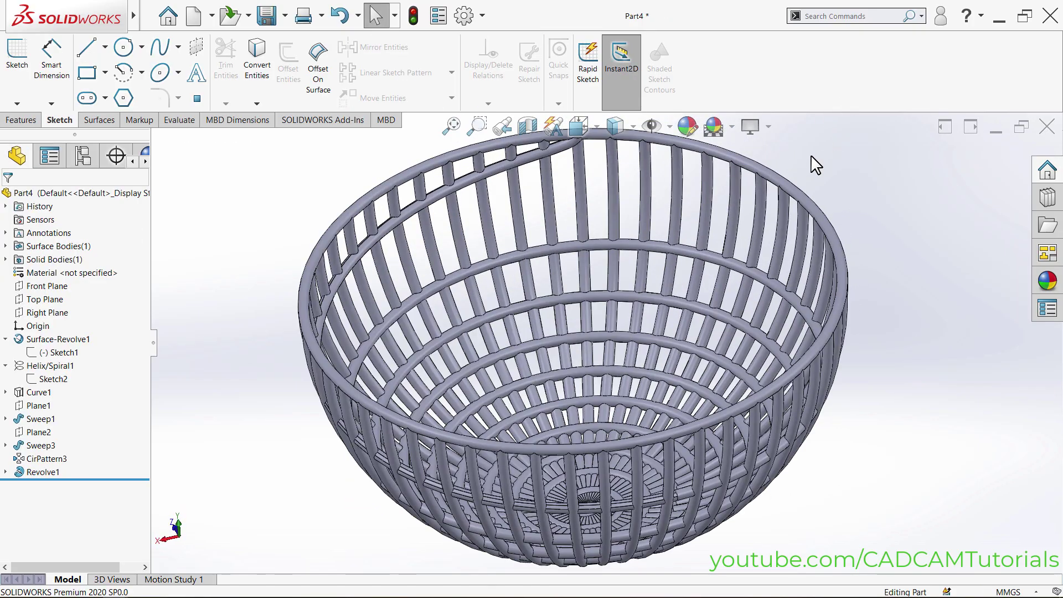
- Assign the Brass material to the bowl part
right_click(40, 273)
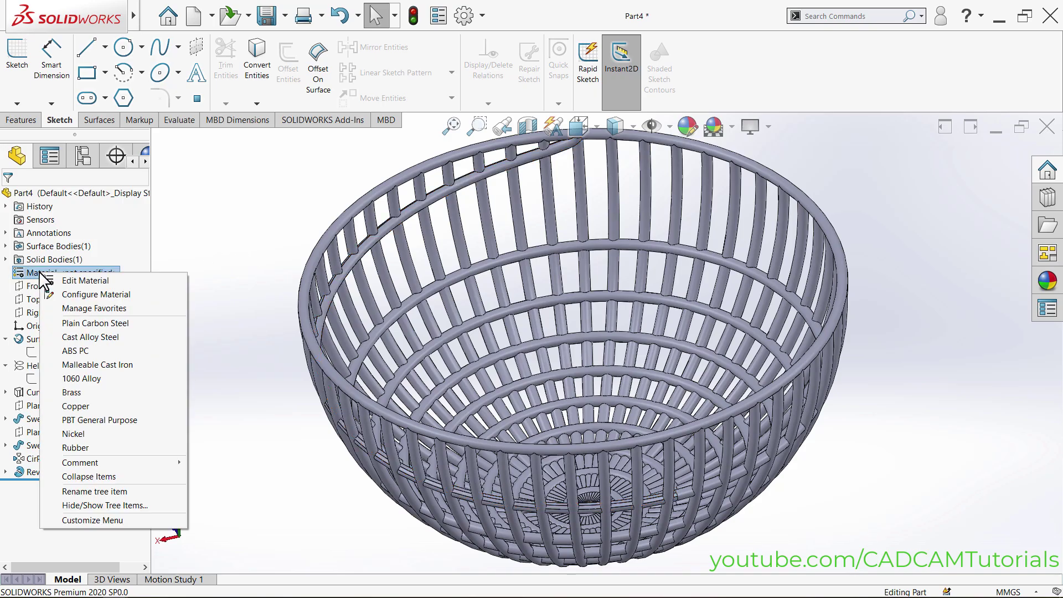
click(71, 392)
click(495, 135)
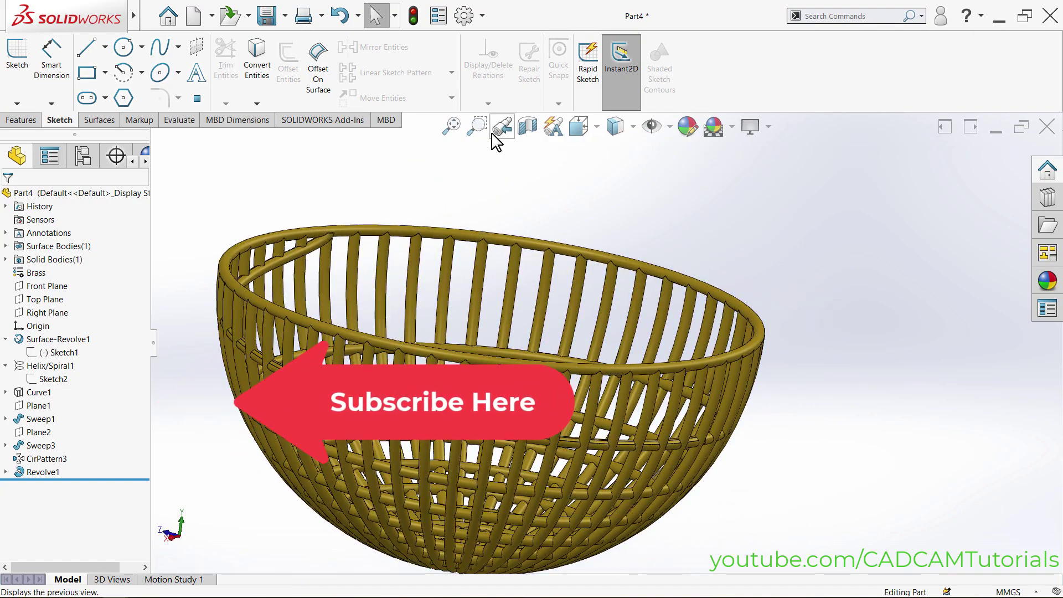
middle_drag(641, 368, 640, 303)
scroll(640, 303, down, 5)
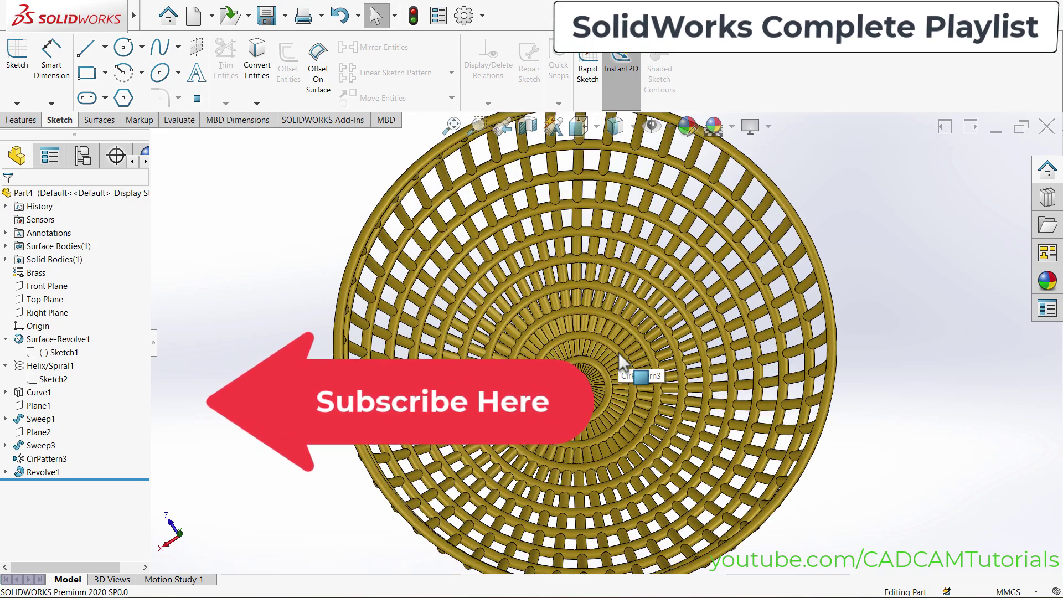
scroll(619, 350, down, 2)
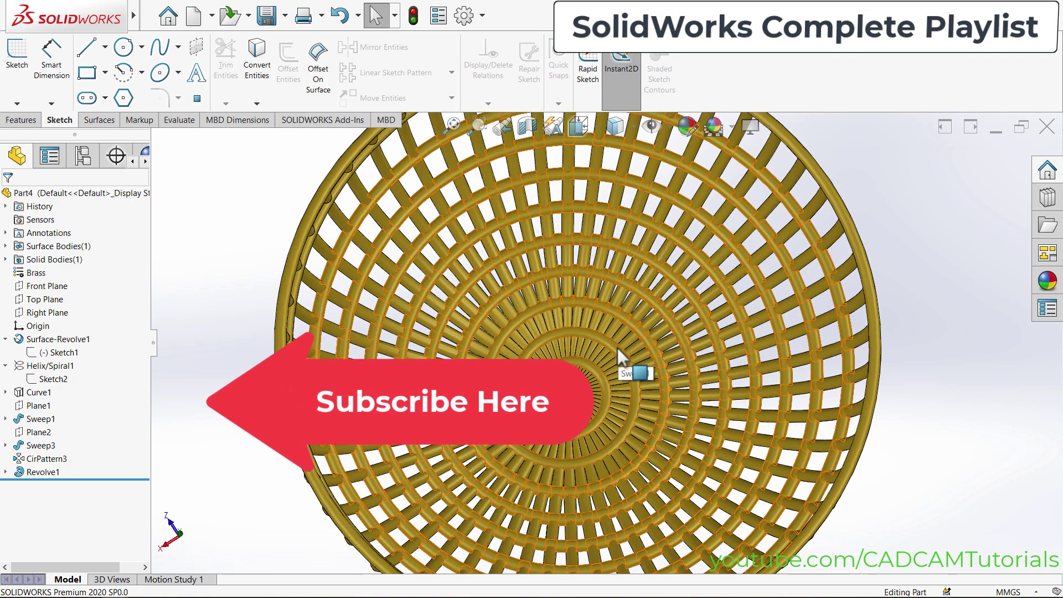
scroll(617, 347, down, 2)
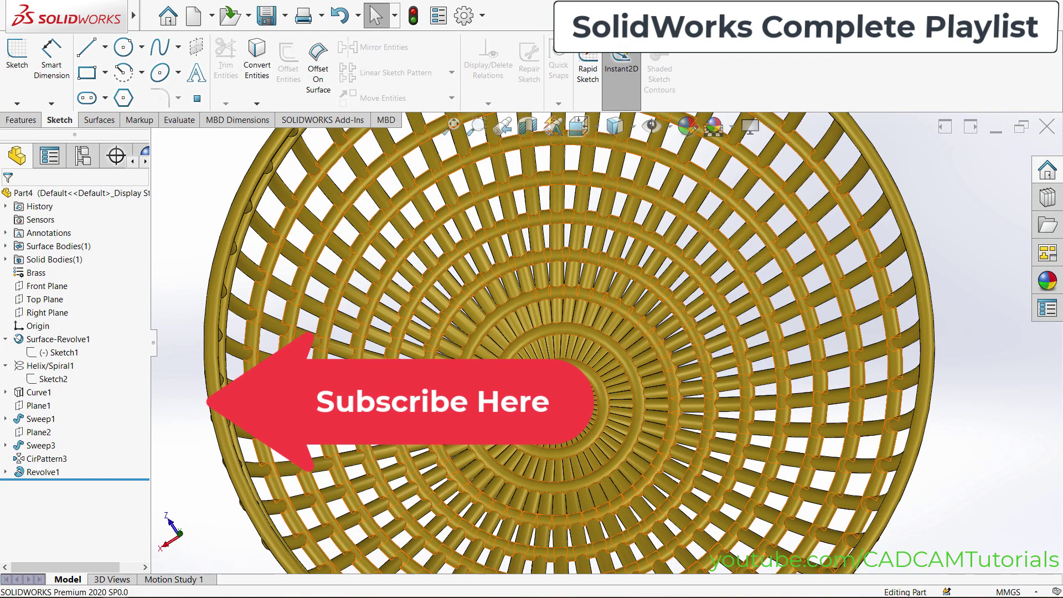
key(f)
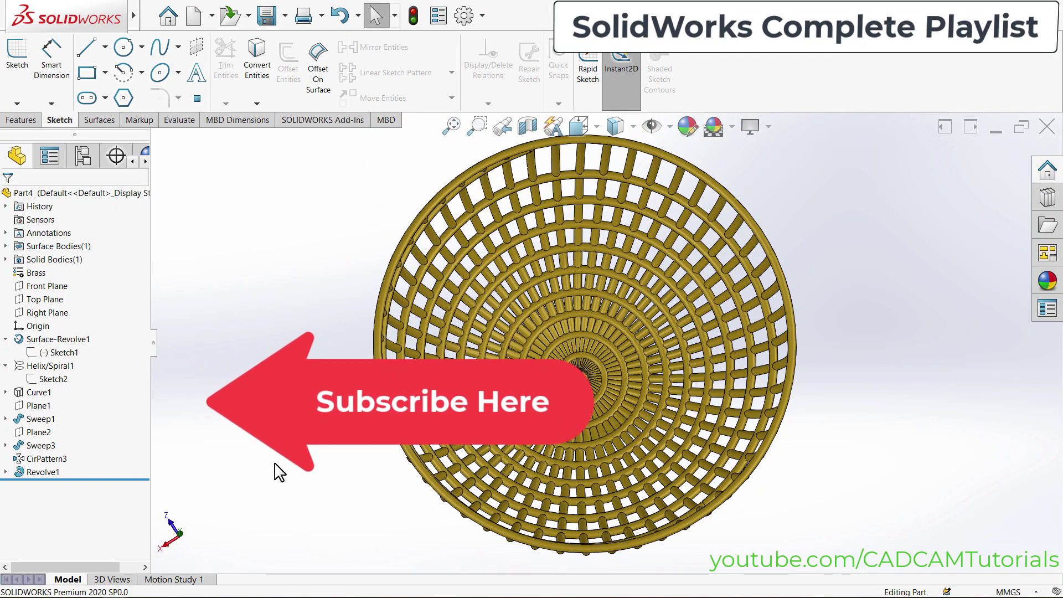
middle_drag(518, 489, 523, 471)
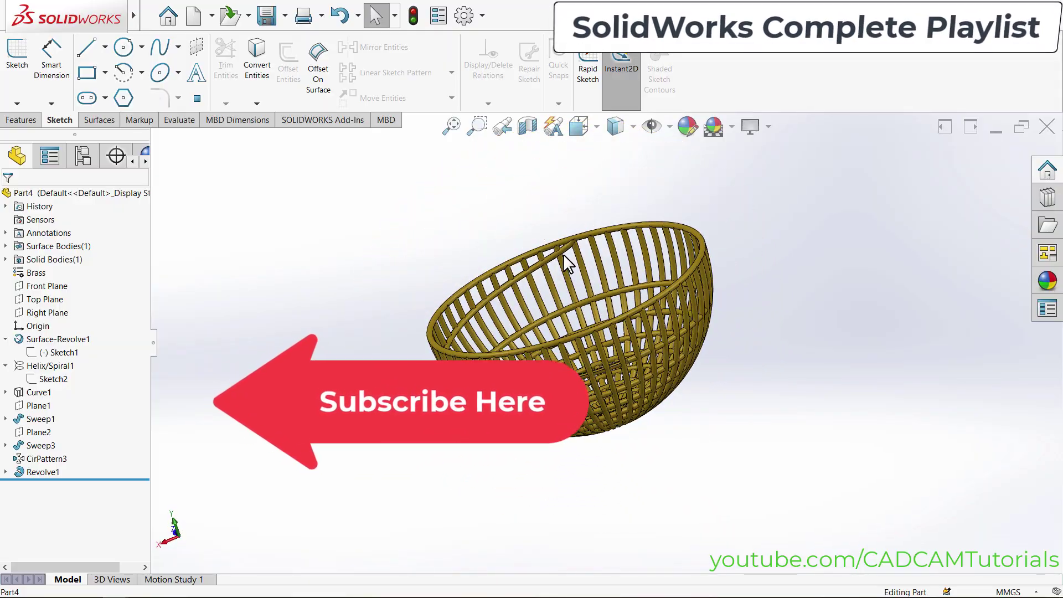